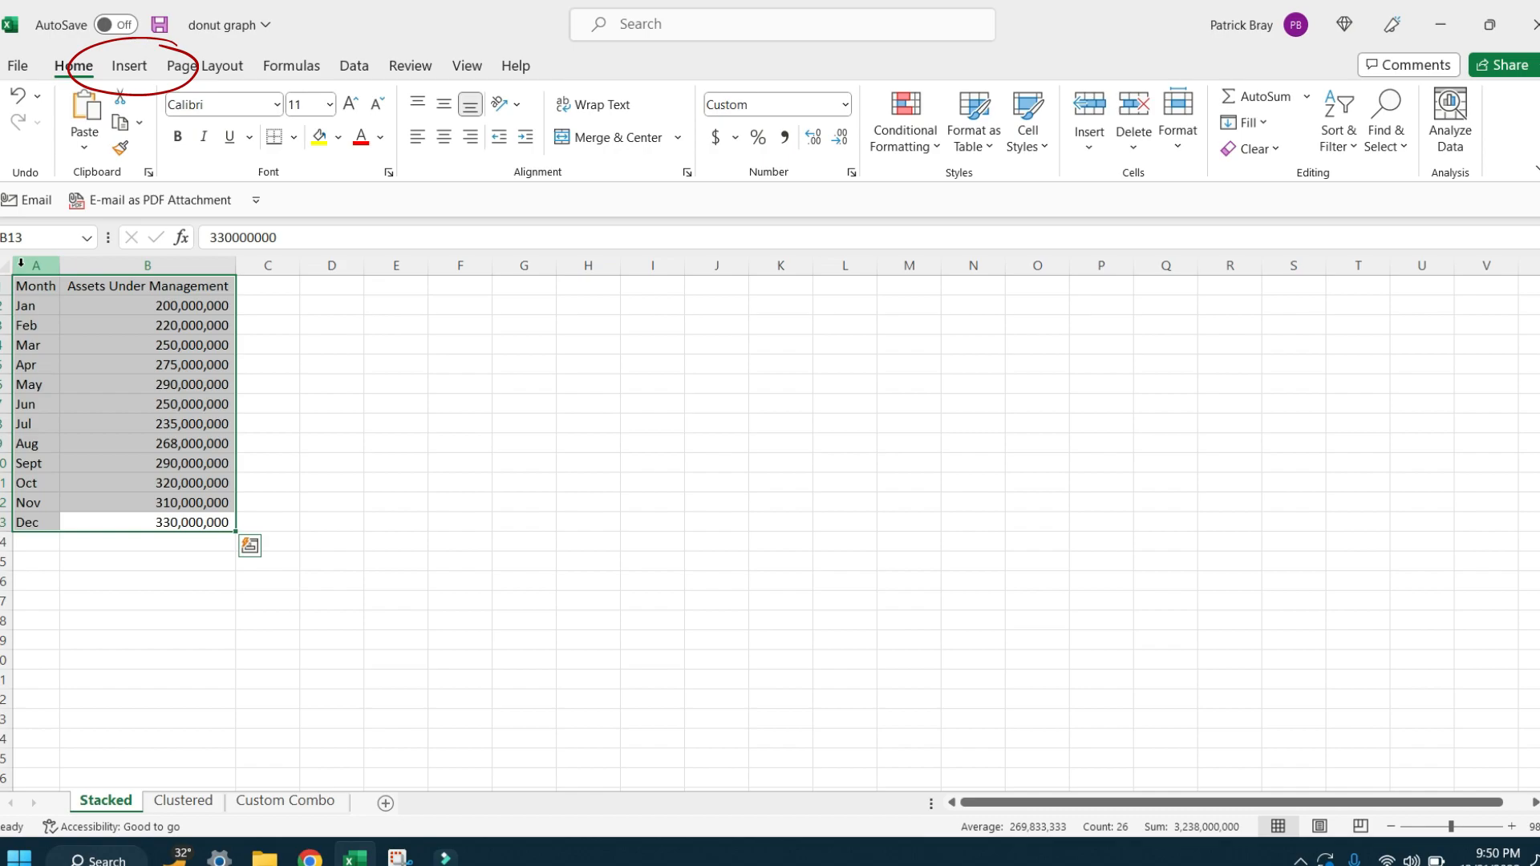
Step: Insert a 2-D clustered column chart of the monthly Assets Under Management data and enlarge it to span about columns D to Q
{"action": "left_click", "coordinate": [138, 73]}
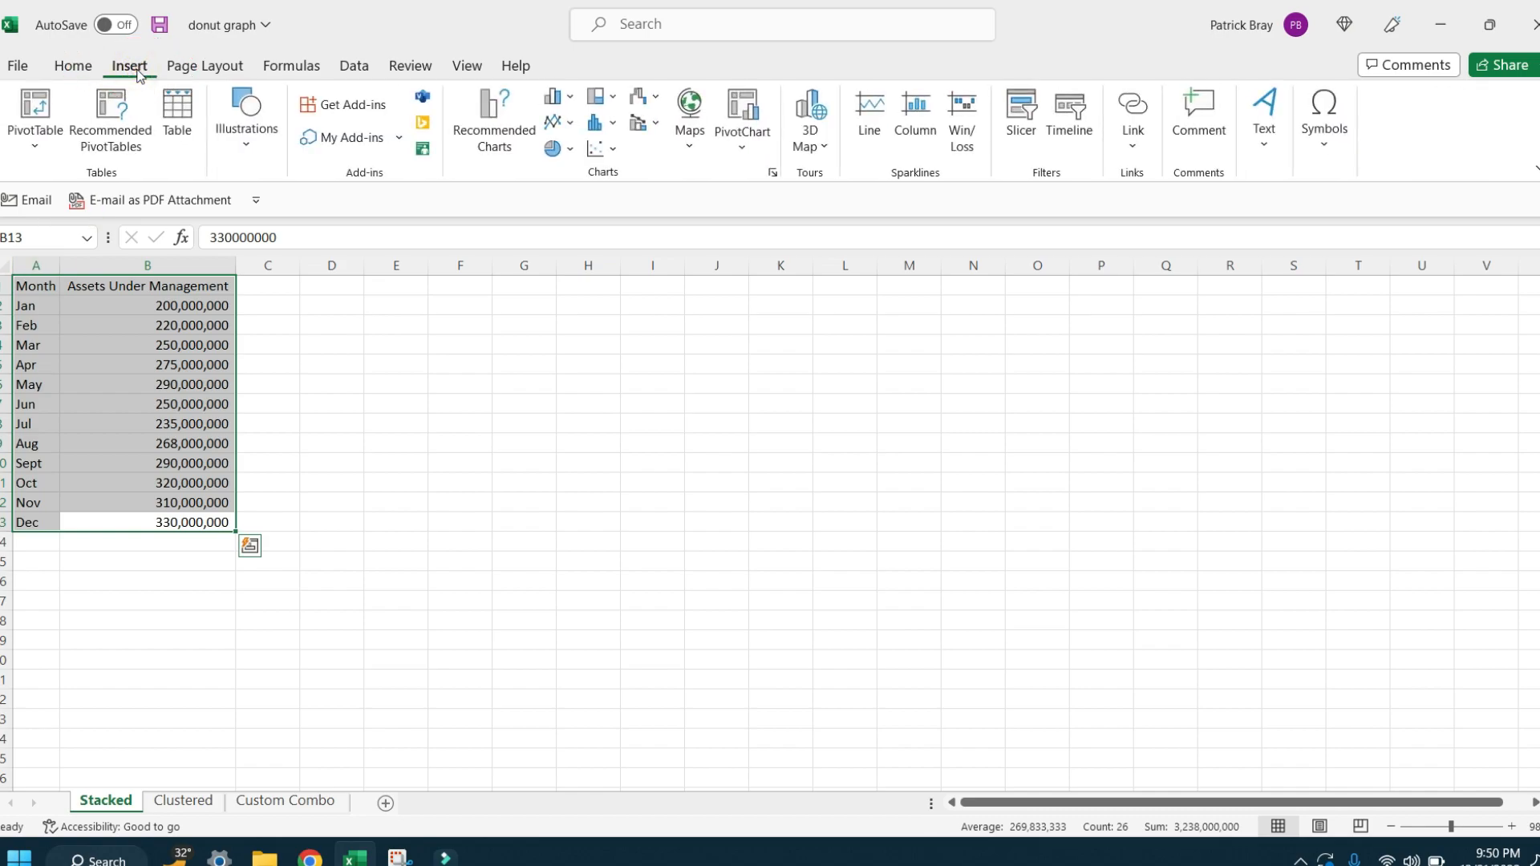
{"action": "left_click", "coordinate": [571, 98]}
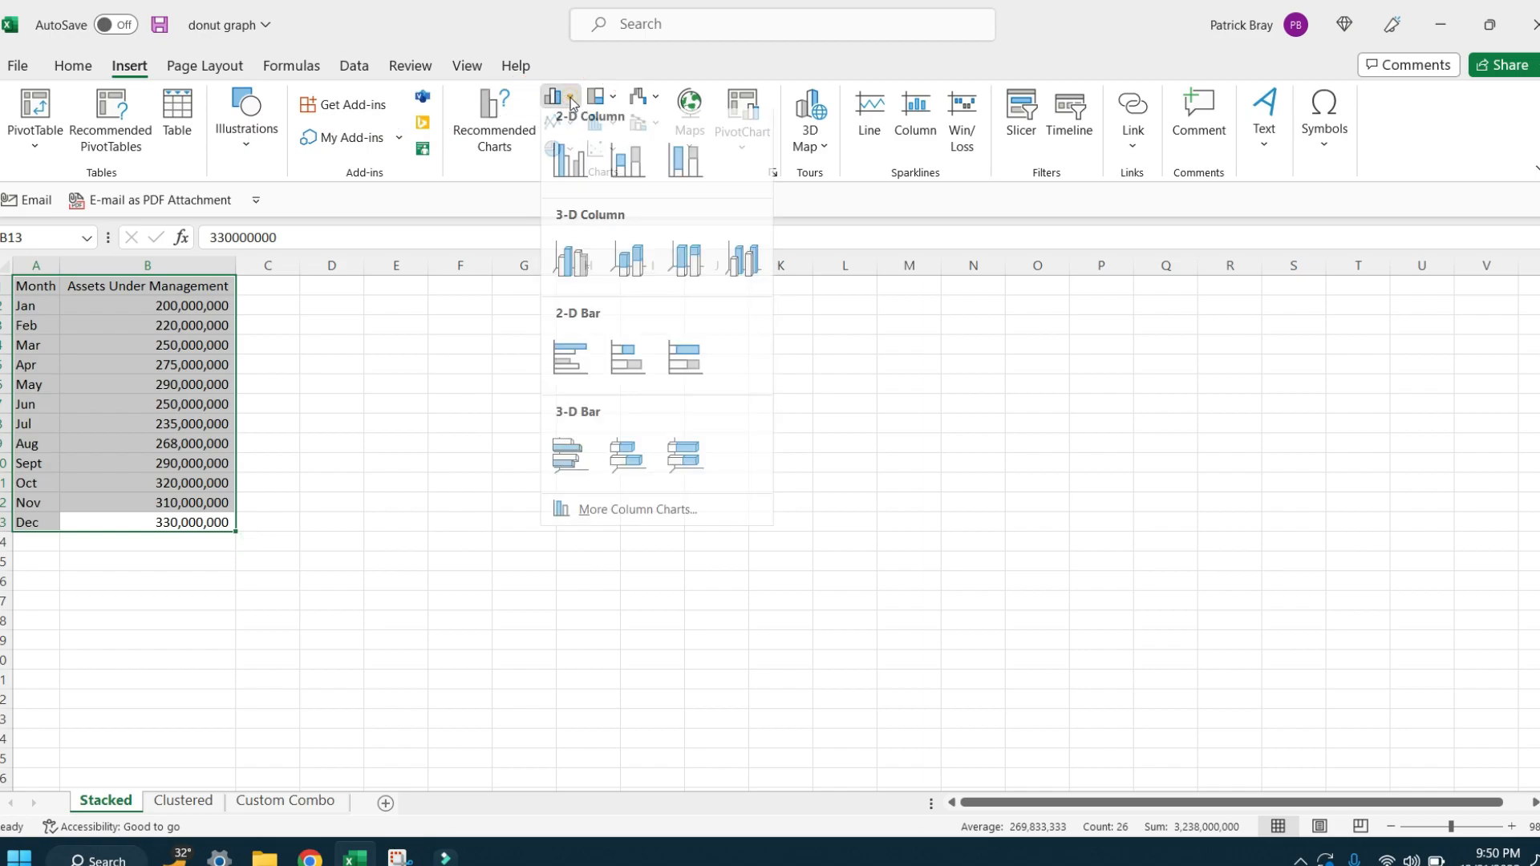
{"action": "left_click", "coordinate": [574, 177]}
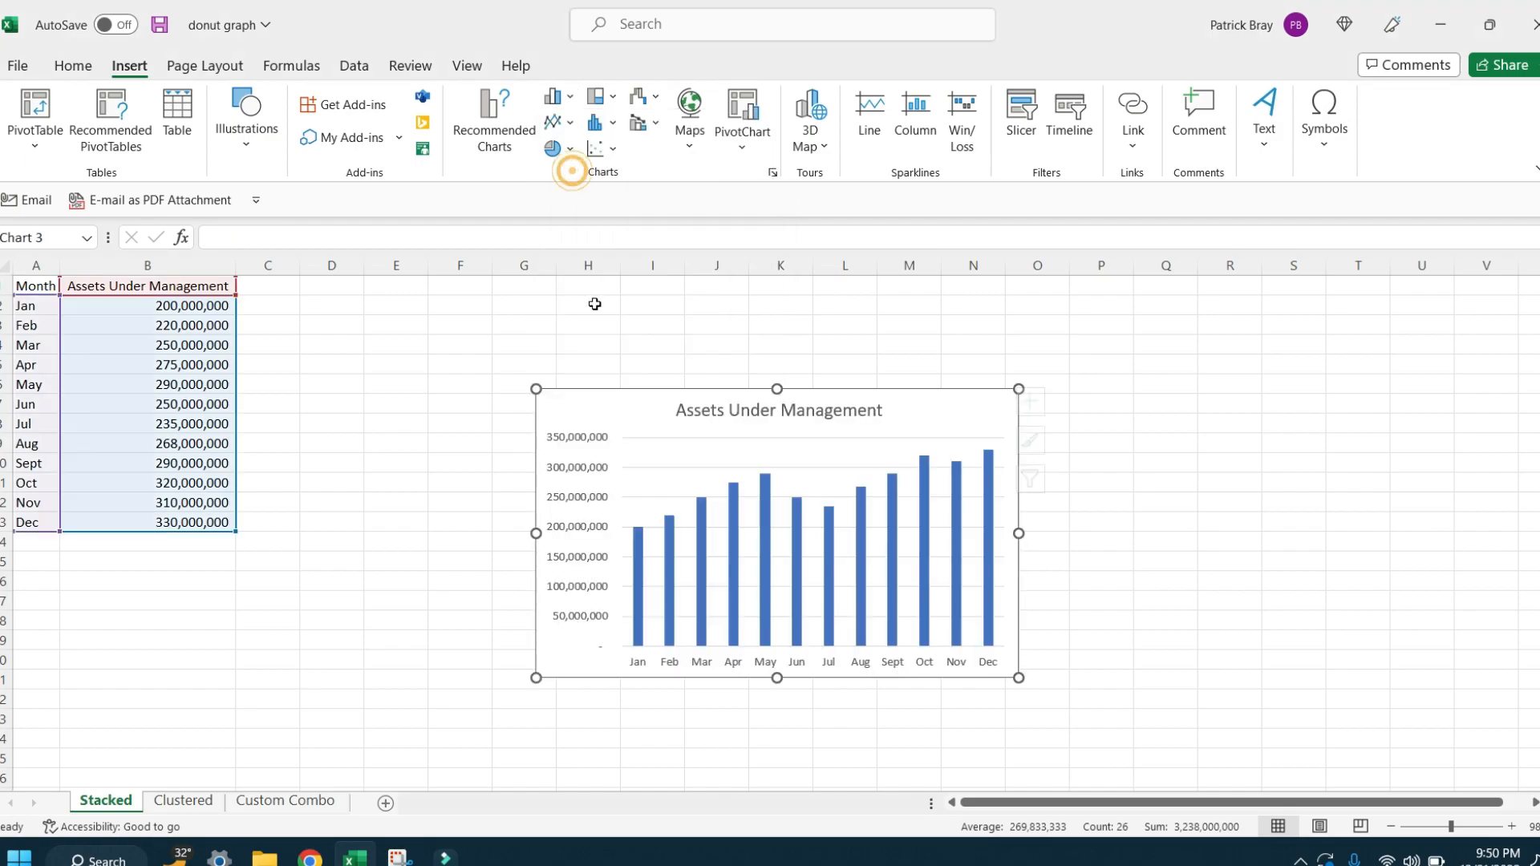
{"action": "left_click_drag", "start_coordinate": [601, 407], "coordinate": [321, 305]}
{"action": "left_click_drag", "start_coordinate": [755, 584], "coordinate": [1176, 781]}
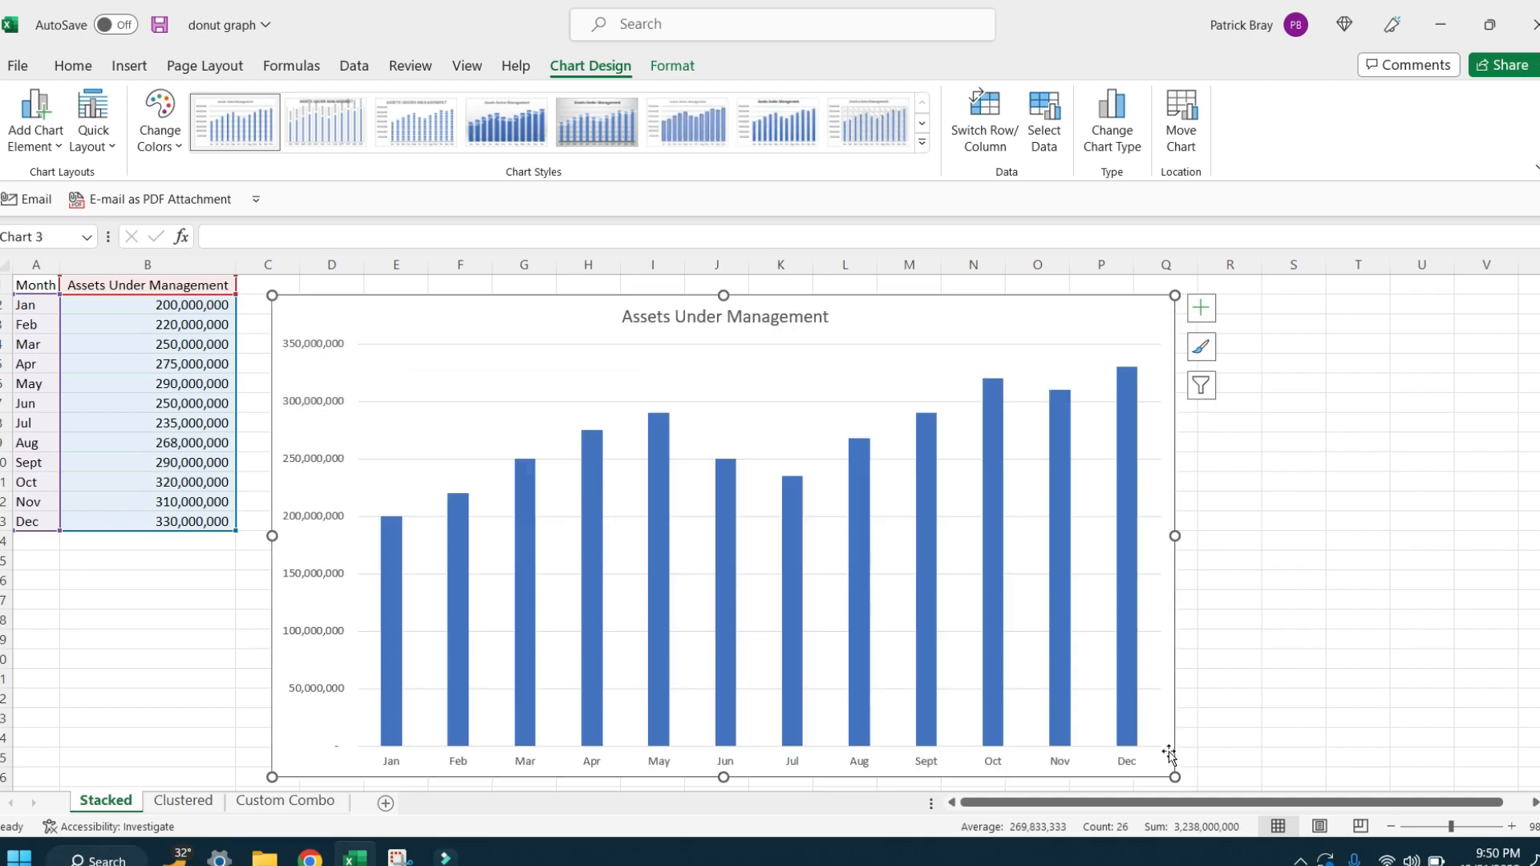
Step: Increase the vertical axis labels to font size 10.5 and make them bold
{"action": "left_click", "coordinate": [309, 403]}
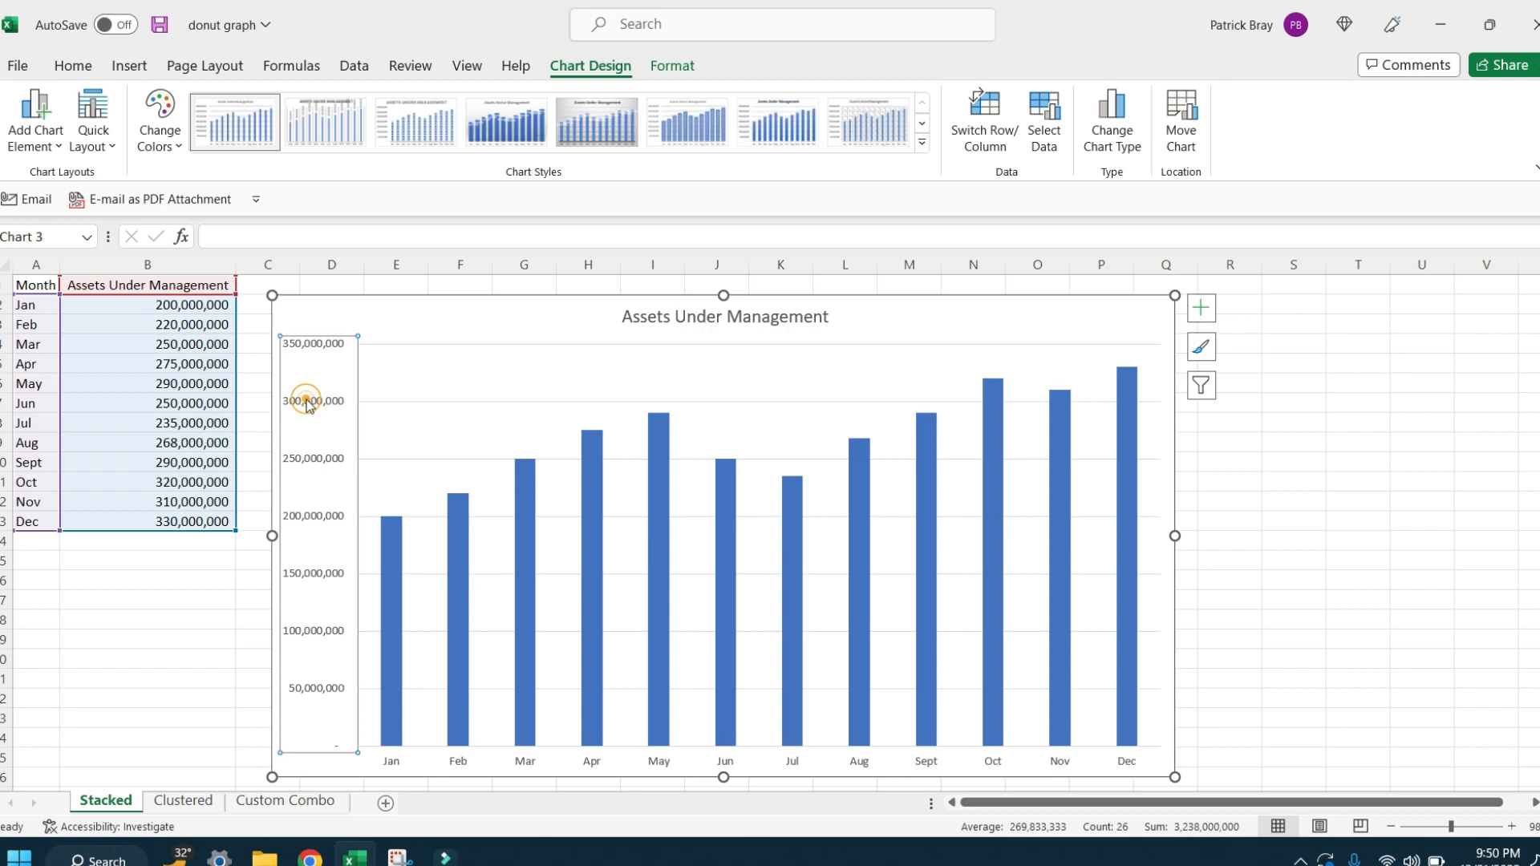
{"action": "left_click", "coordinate": [73, 66]}
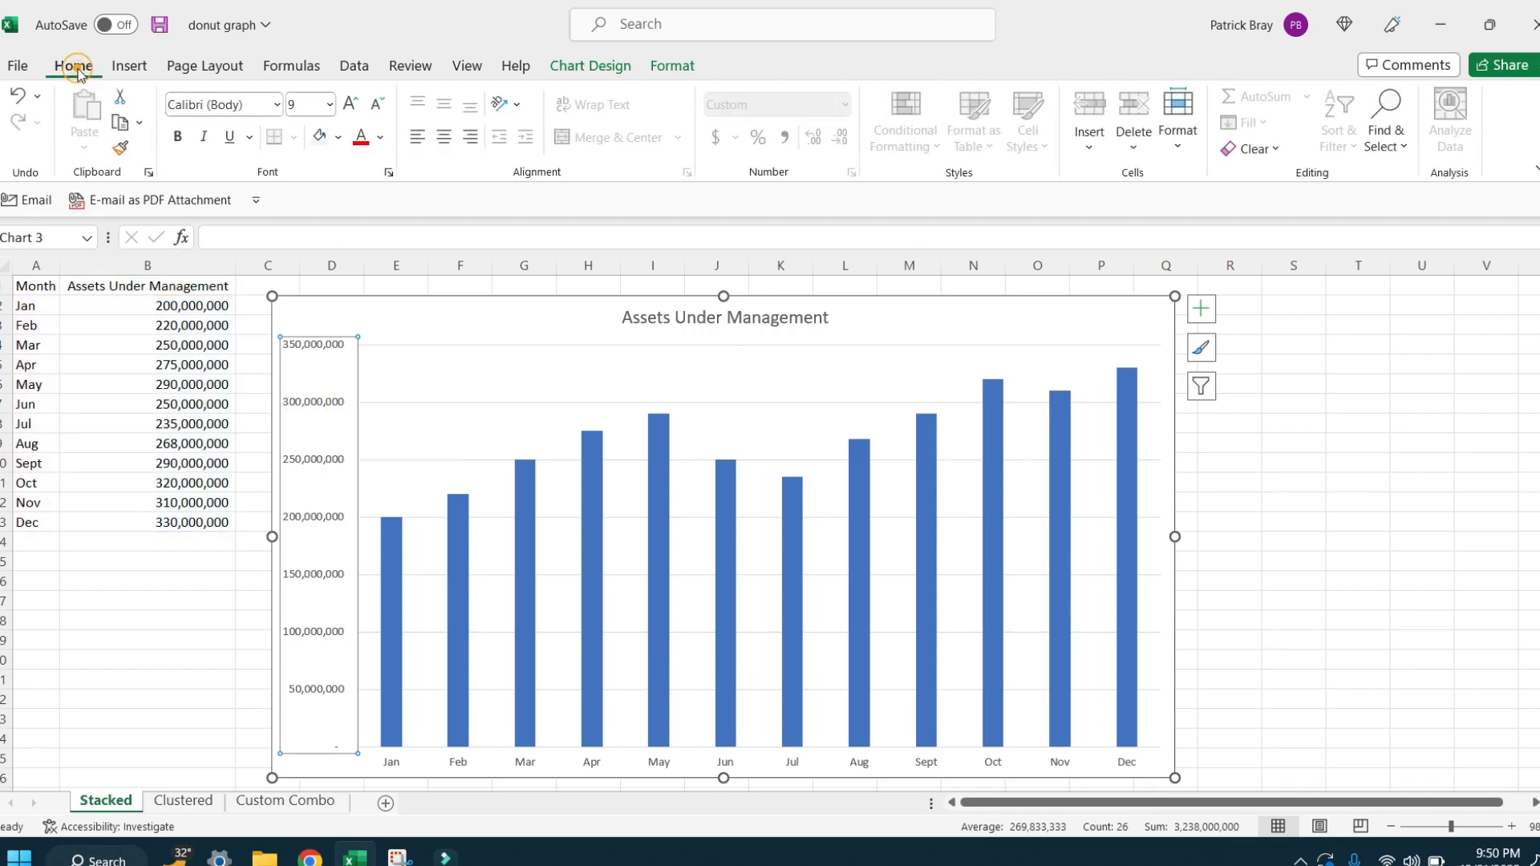
{"action": "left_click", "coordinate": [350, 105]}
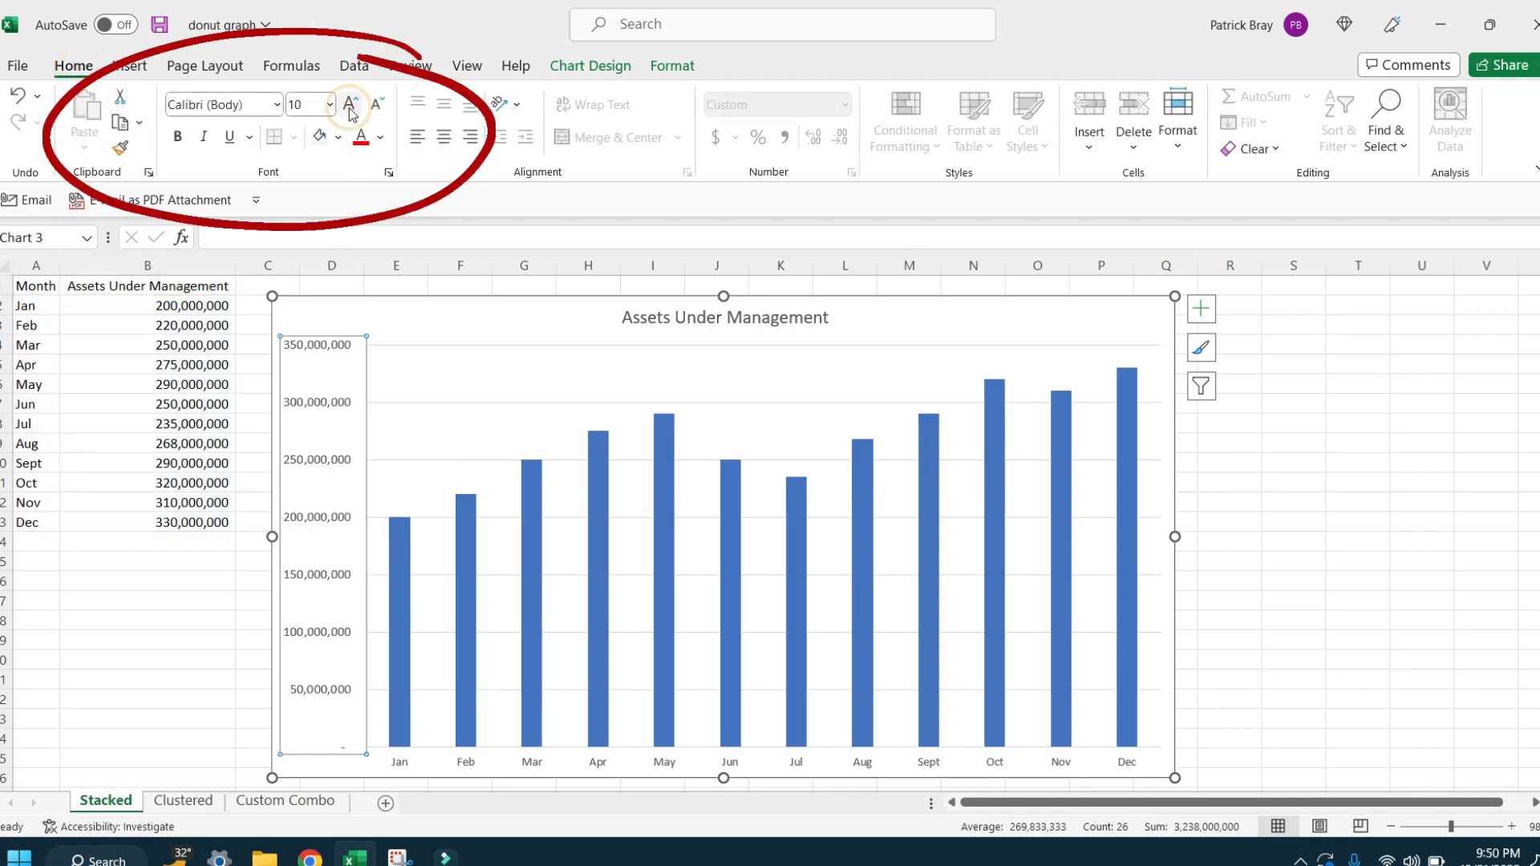
{"action": "left_click", "coordinate": [350, 105]}
{"action": "left_click", "coordinate": [178, 138]}
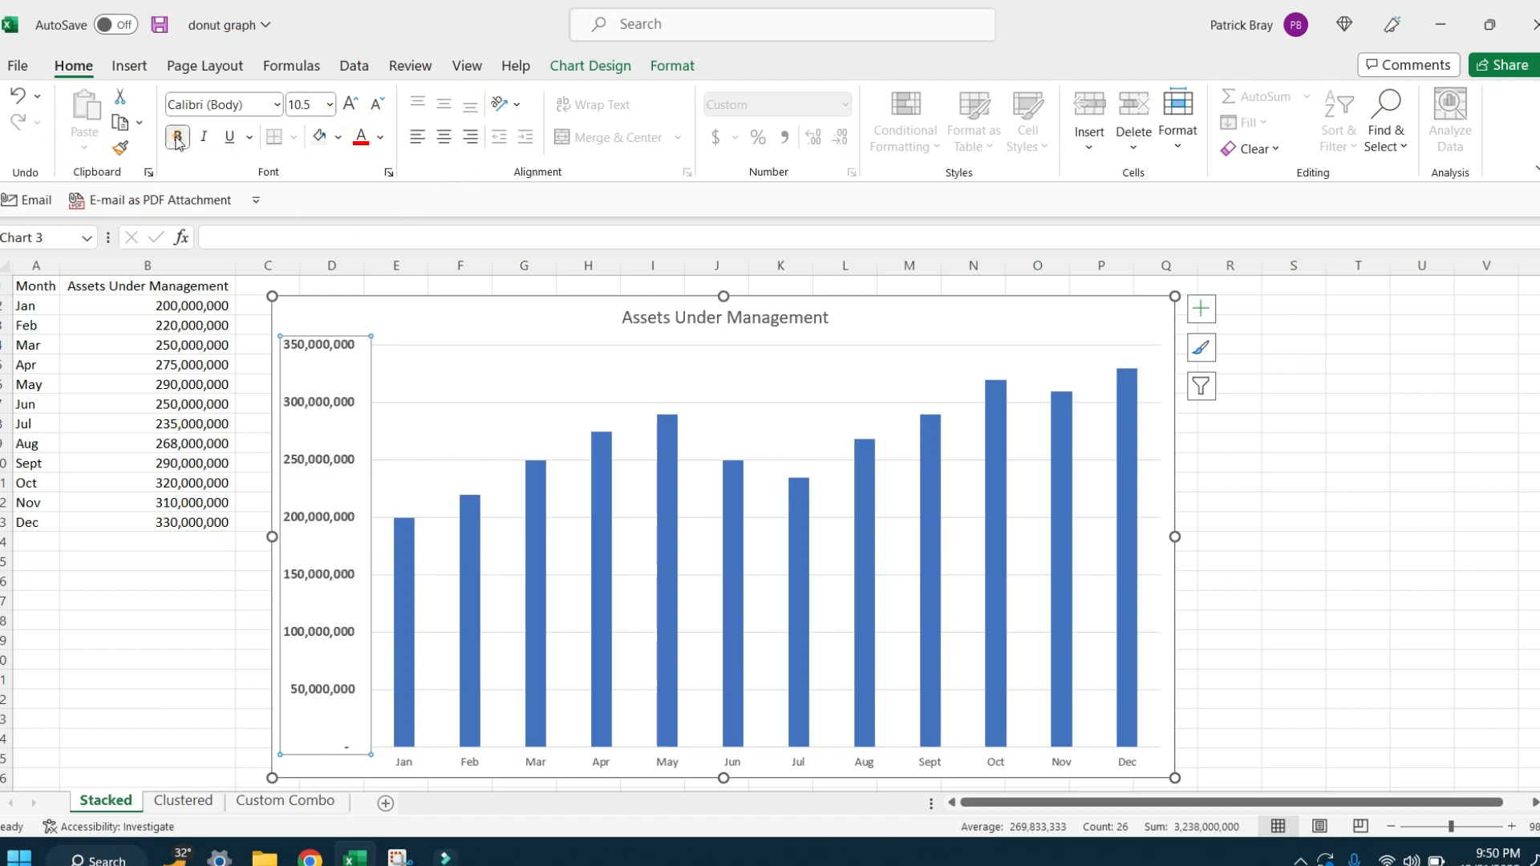
Step: Format the horizontal axis month labels in bold at font size 10.5
{"action": "left_click", "coordinate": [474, 763]}
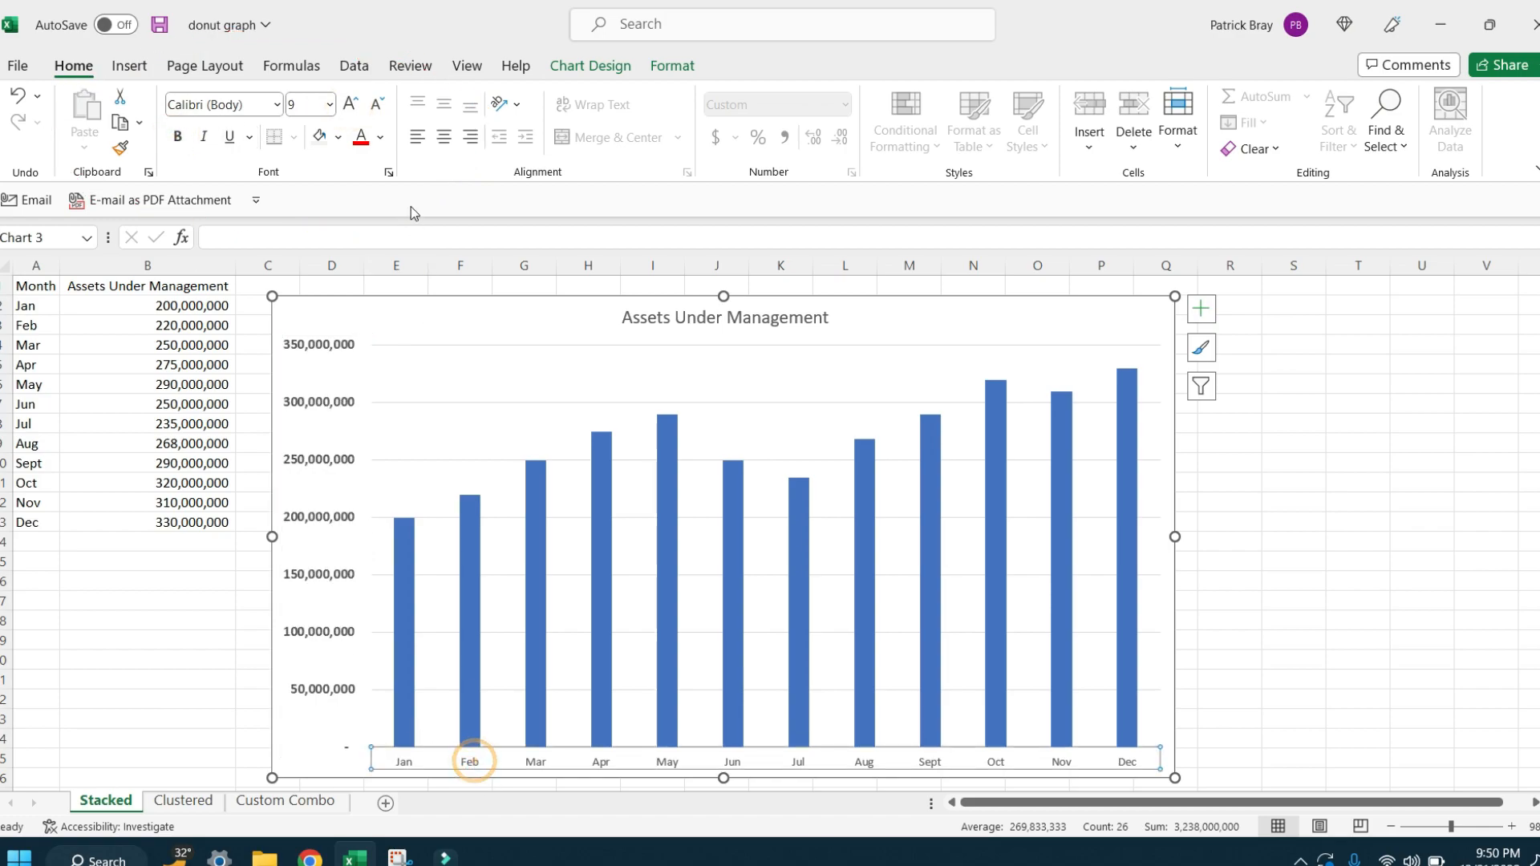
{"action": "left_click", "coordinate": [351, 104]}
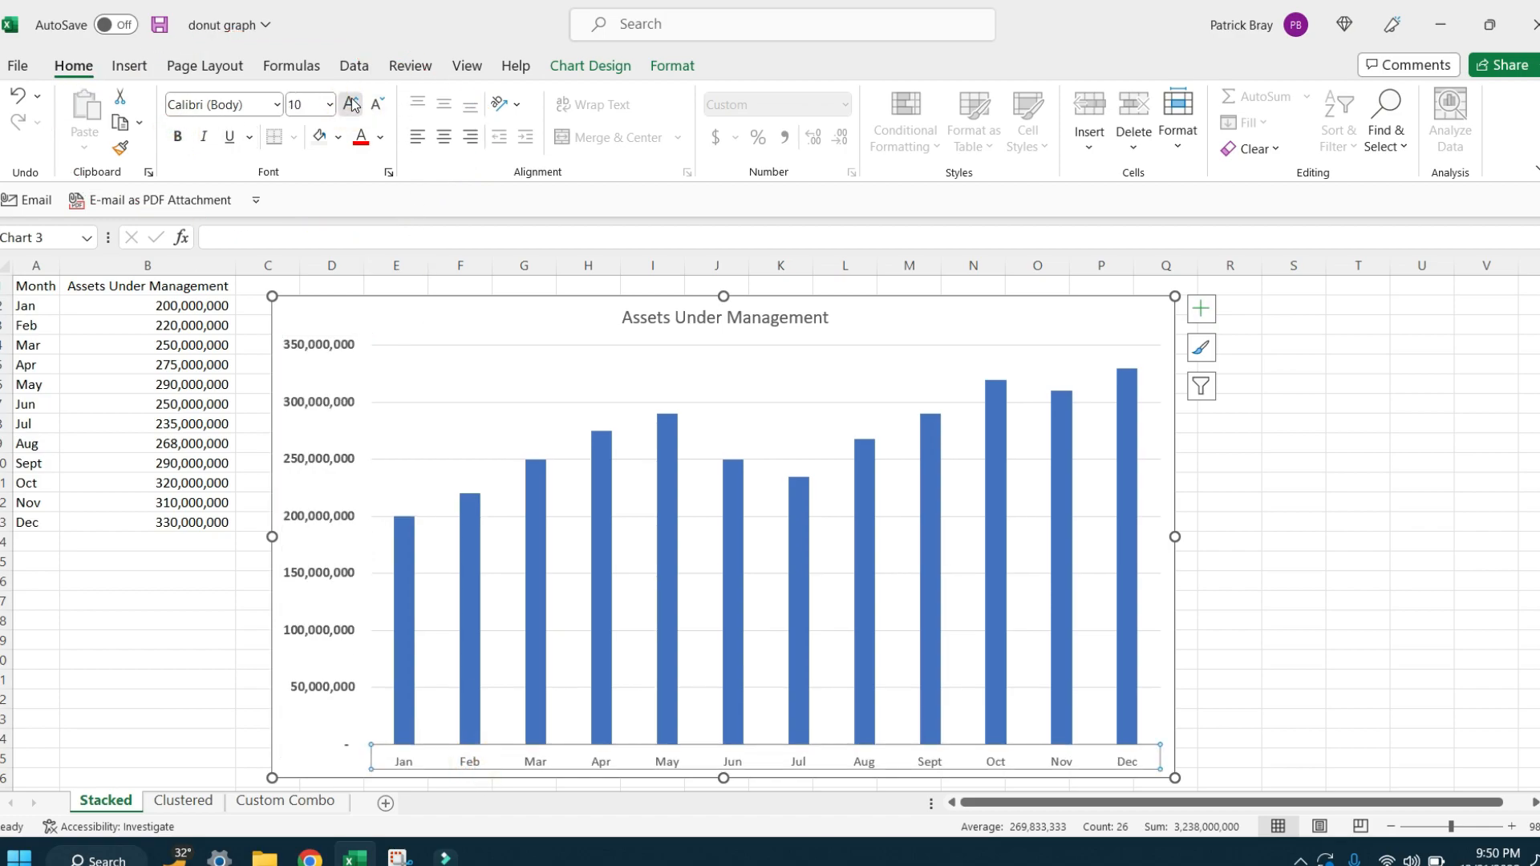
{"action": "left_click", "coordinate": [350, 104]}
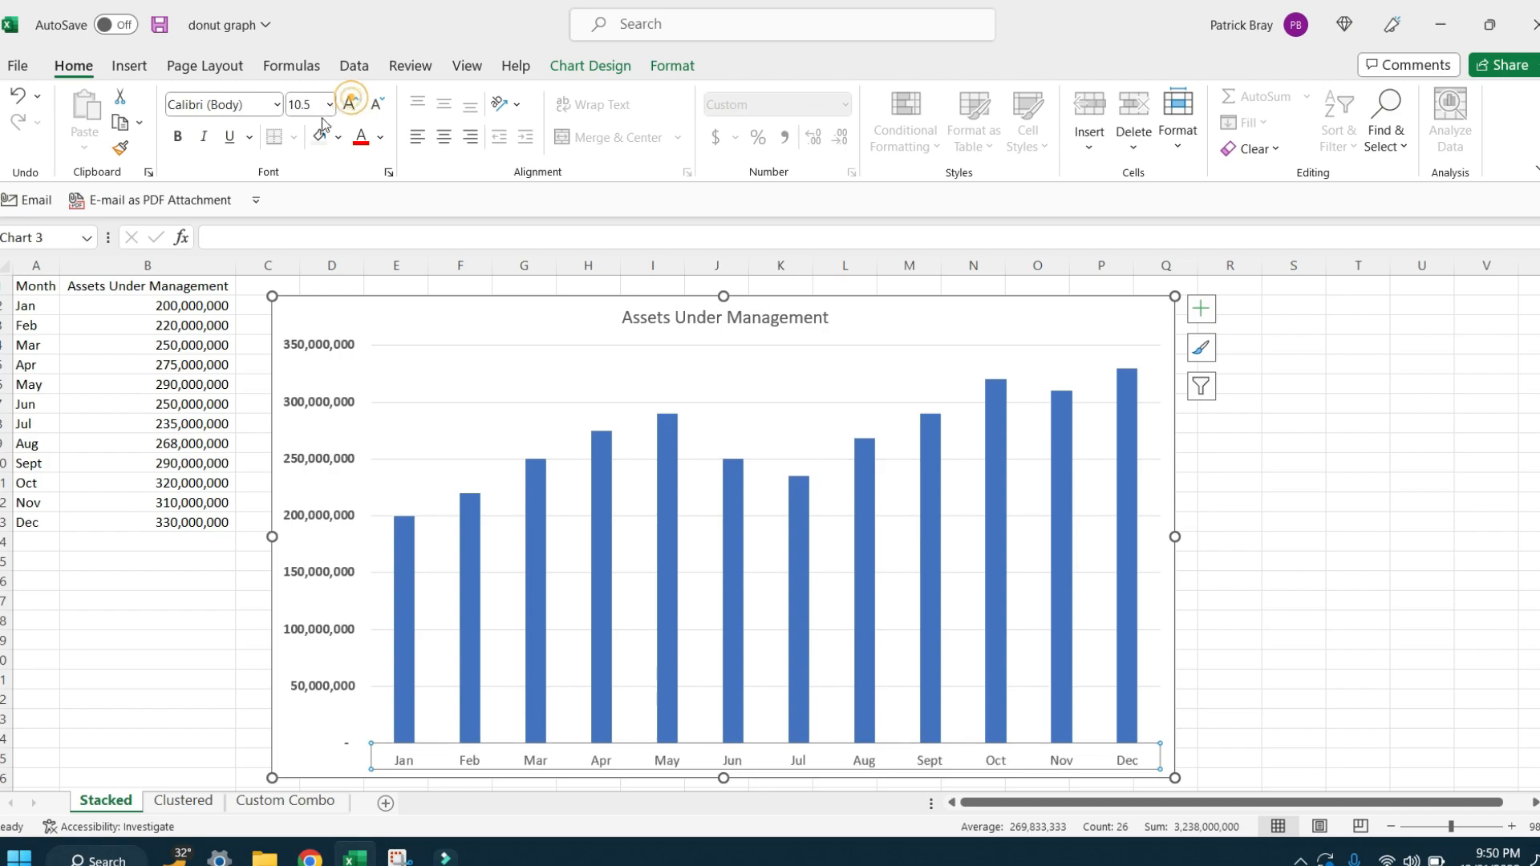
{"action": "left_click", "coordinate": [173, 143]}
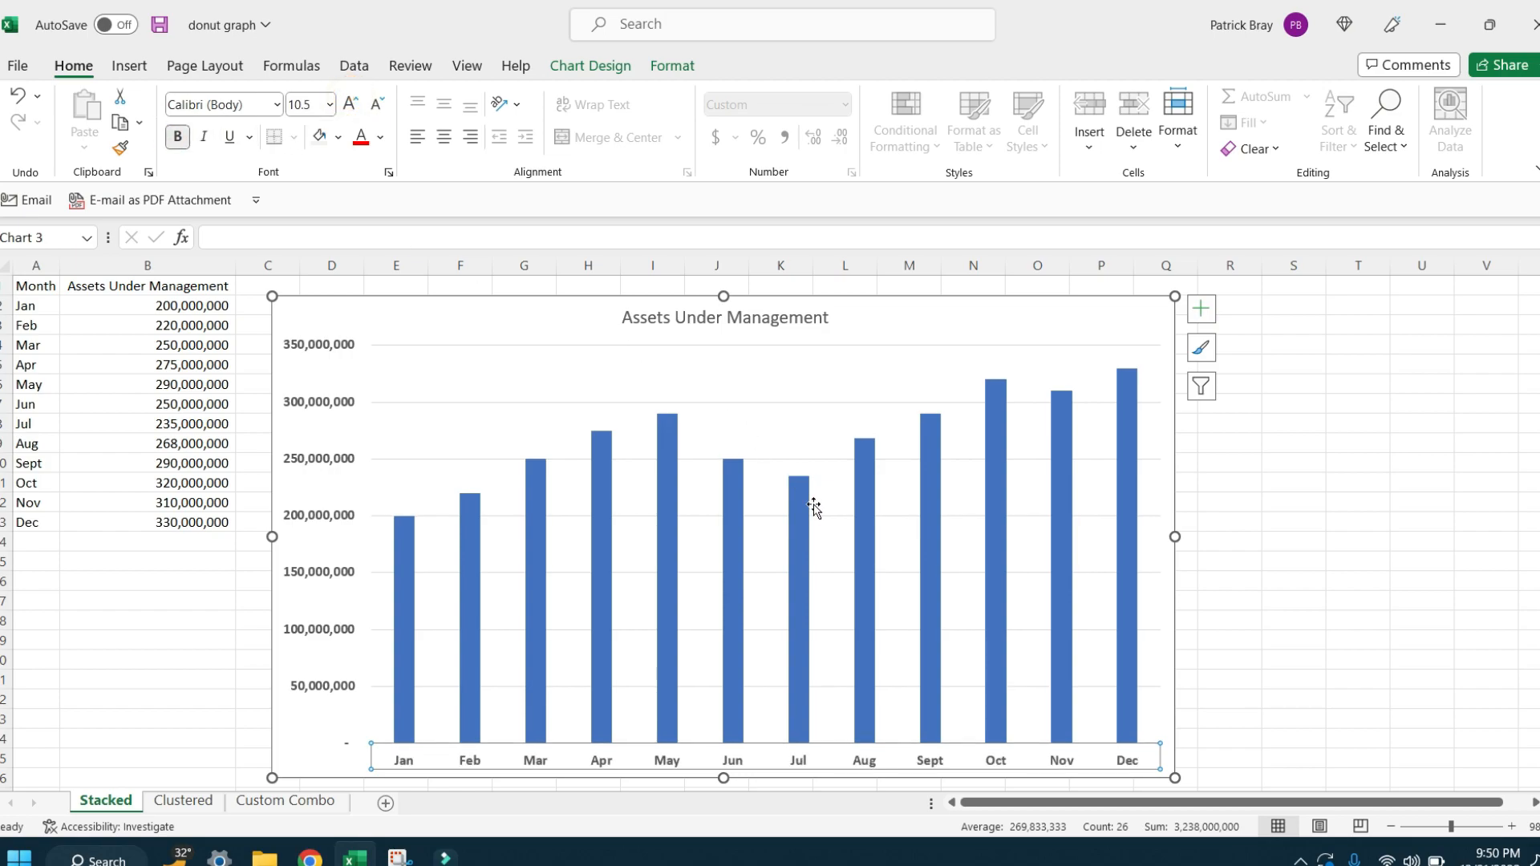
Step: Widen the chart's columns by reducing the data series gap width to 58%
{"action": "right_click", "coordinate": [795, 563]}
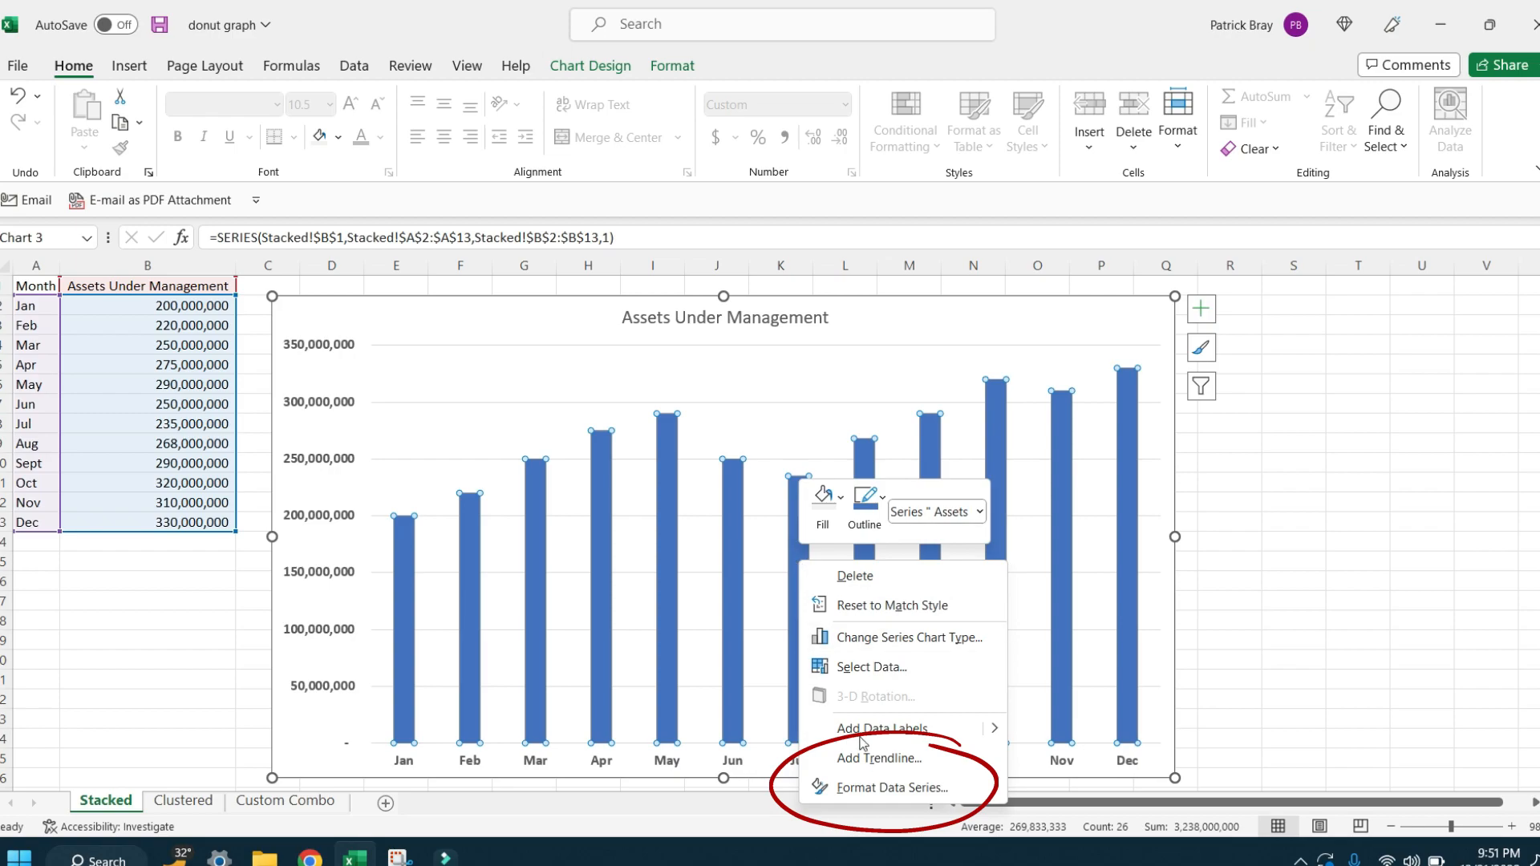
{"action": "left_click", "coordinate": [874, 787]}
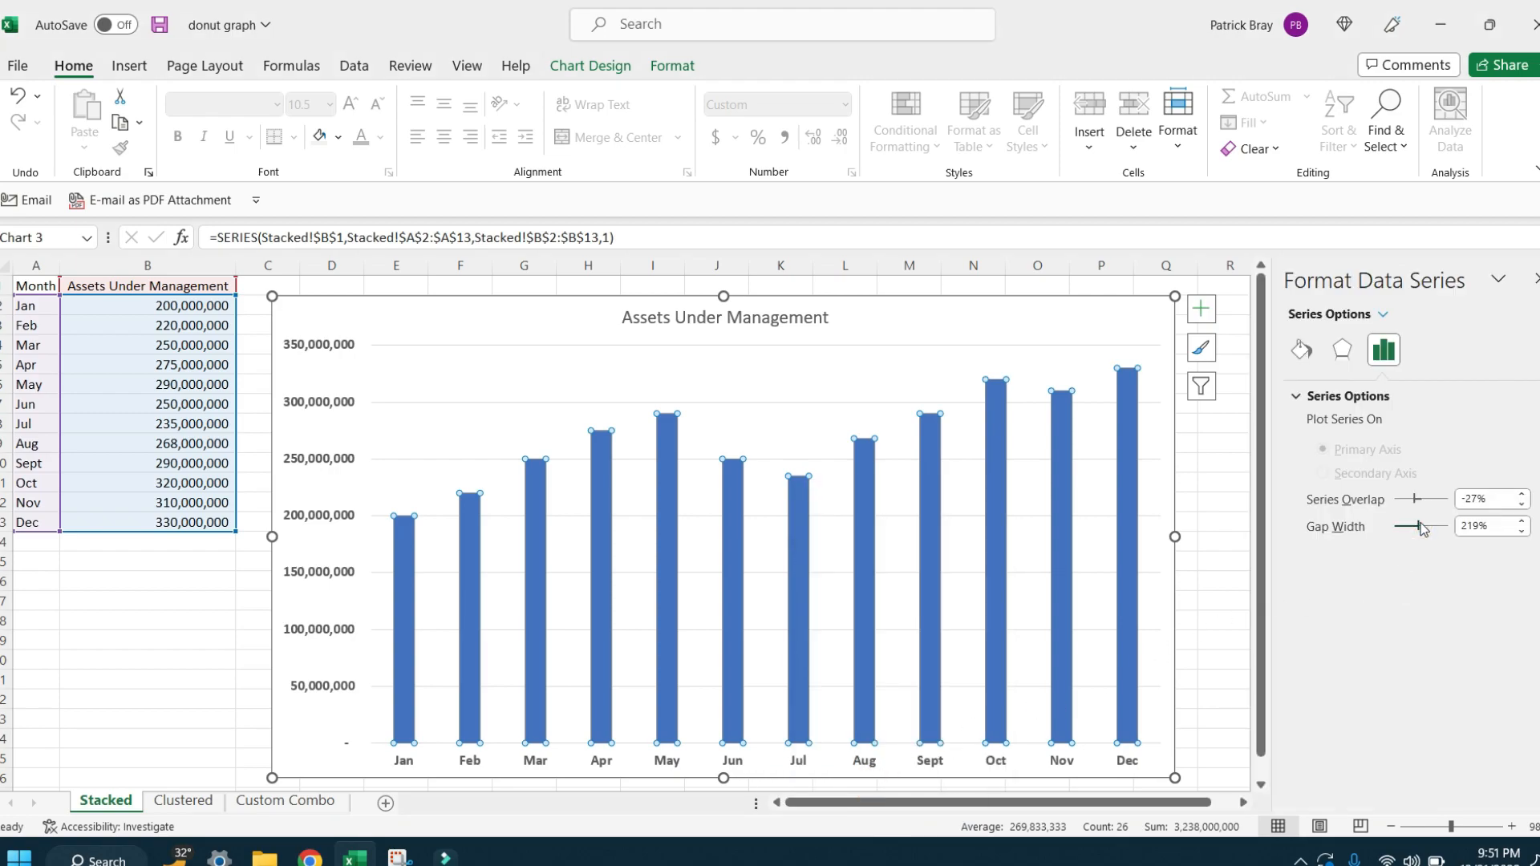
{"action": "left_click_drag", "start_coordinate": [1420, 523], "coordinate": [1407, 530]}
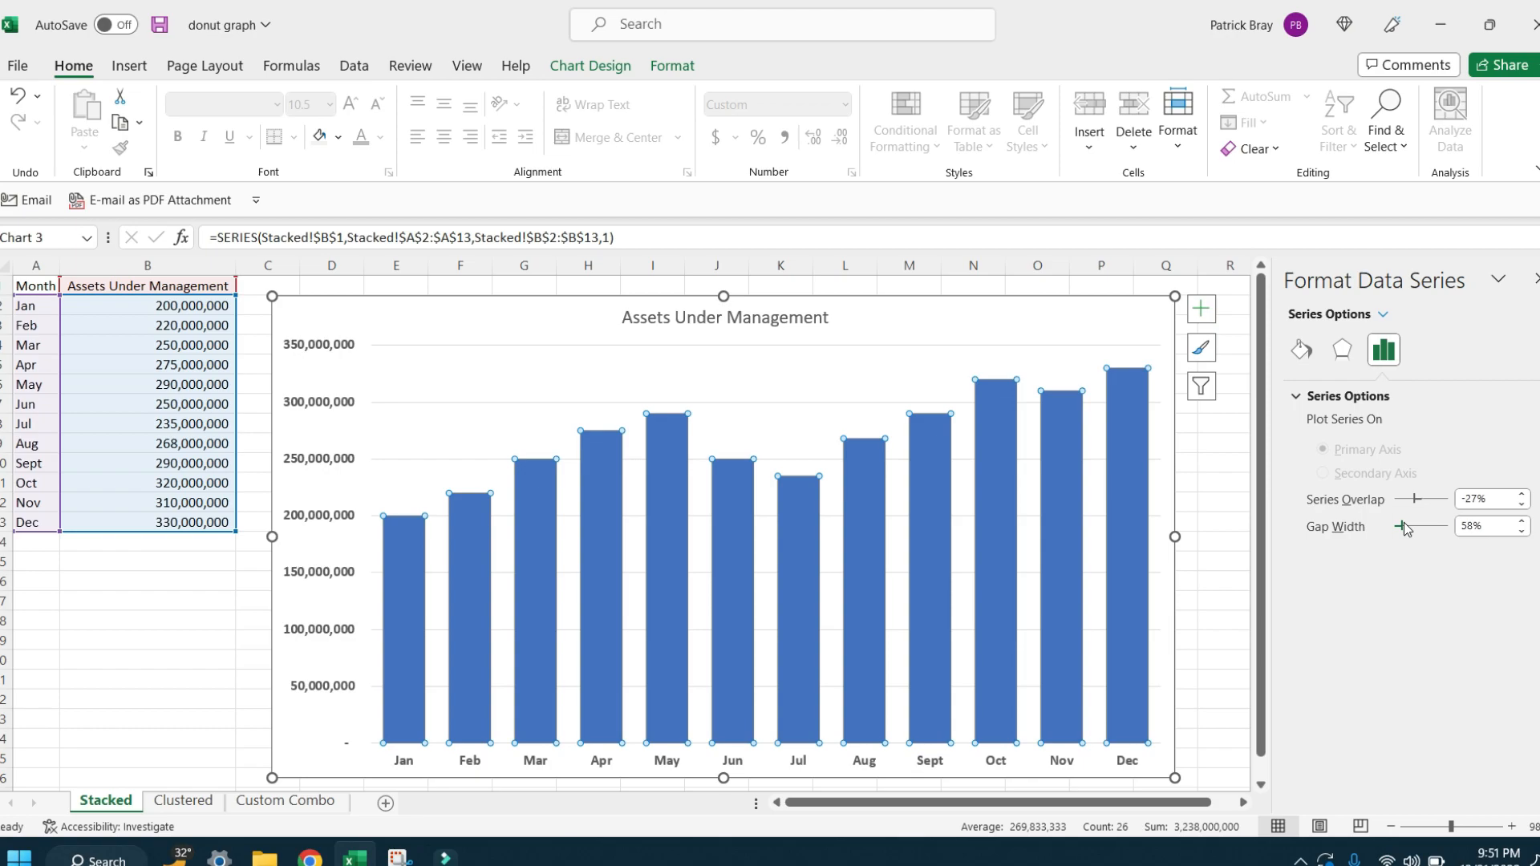
{"action": "left_click", "coordinate": [763, 431]}
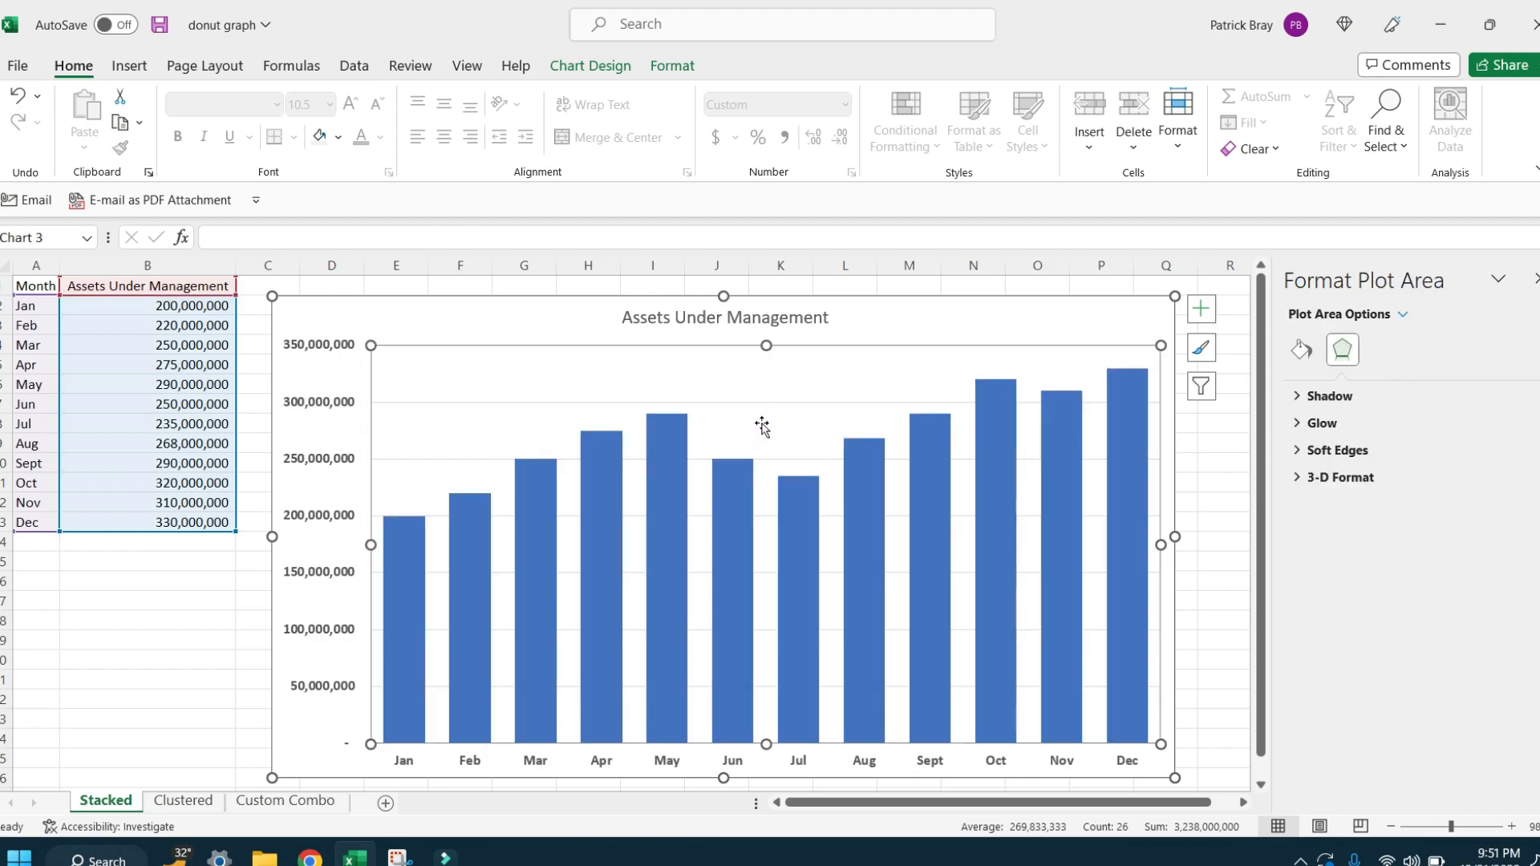
Step: Set the vertical axis maximum bound to 400000000
{"action": "left_click", "coordinate": [346, 407]}
{"action": "right_click", "coordinate": [344, 406]}
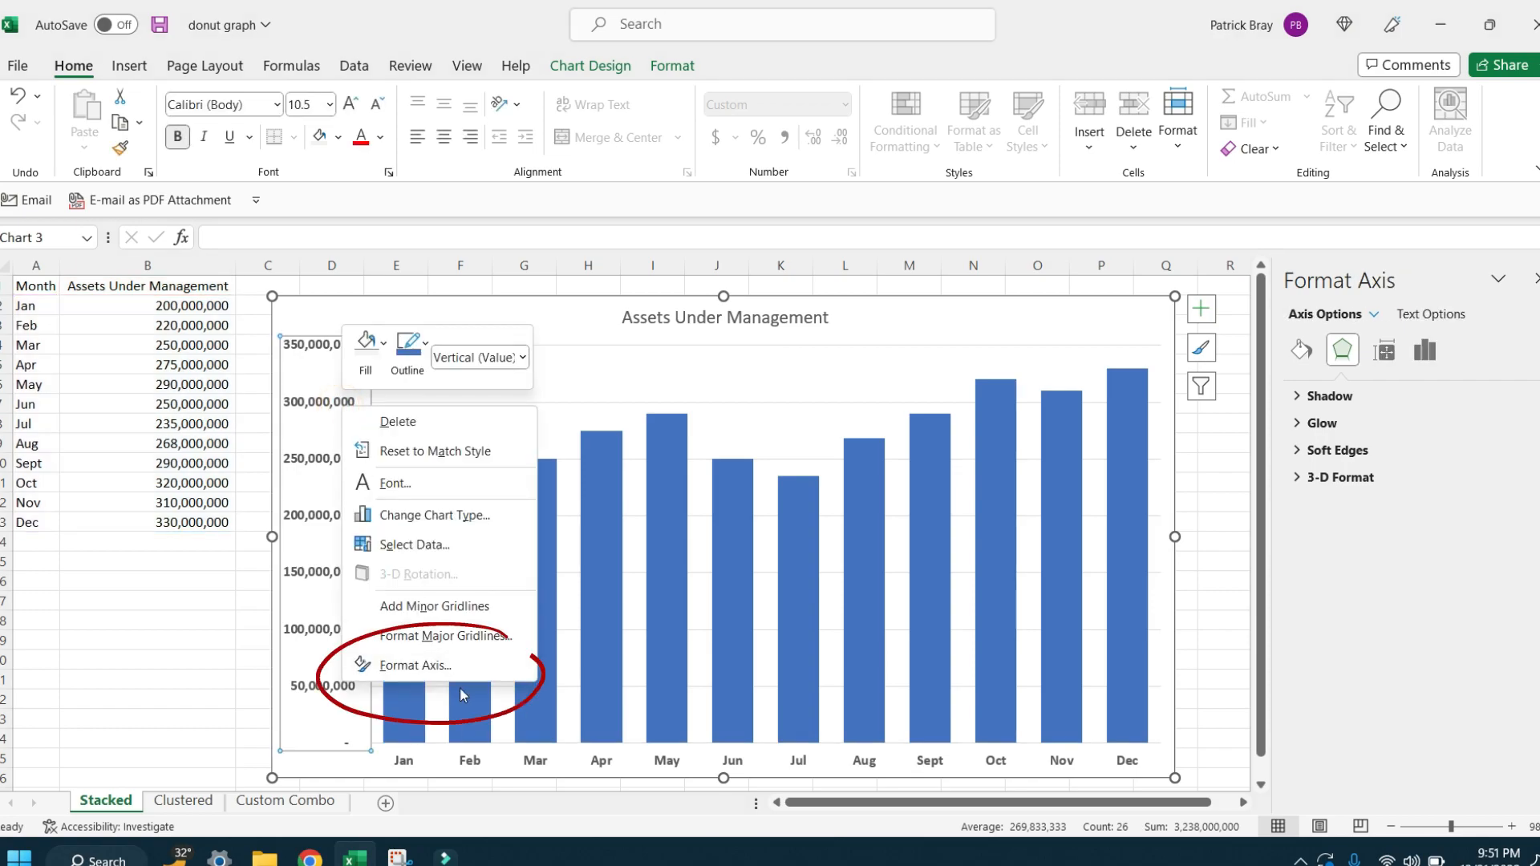
{"action": "left_click", "coordinate": [453, 665]}
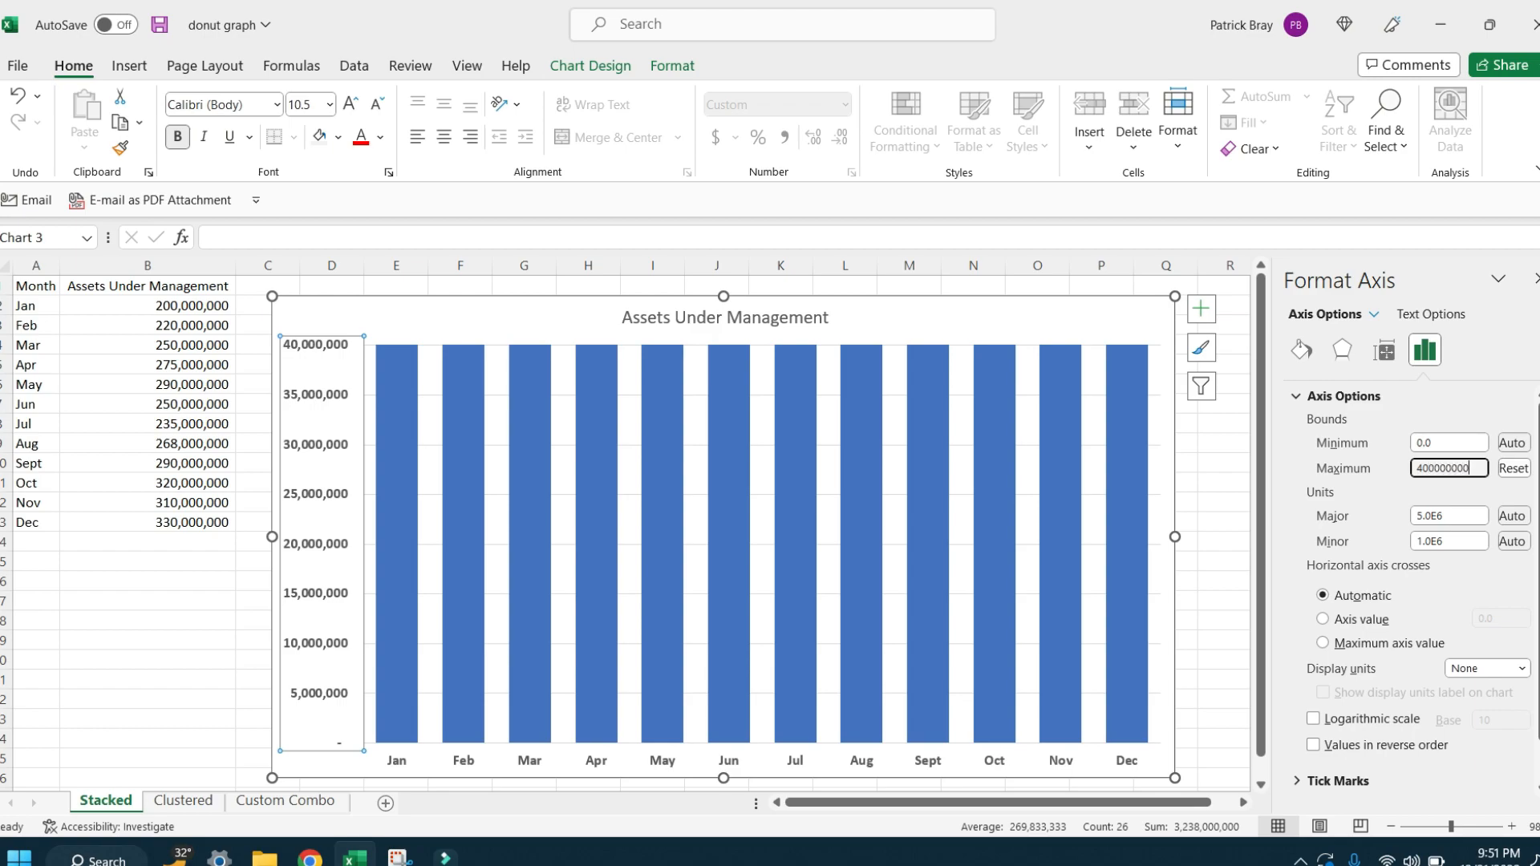
{"action": "key", "text": "Tab"}
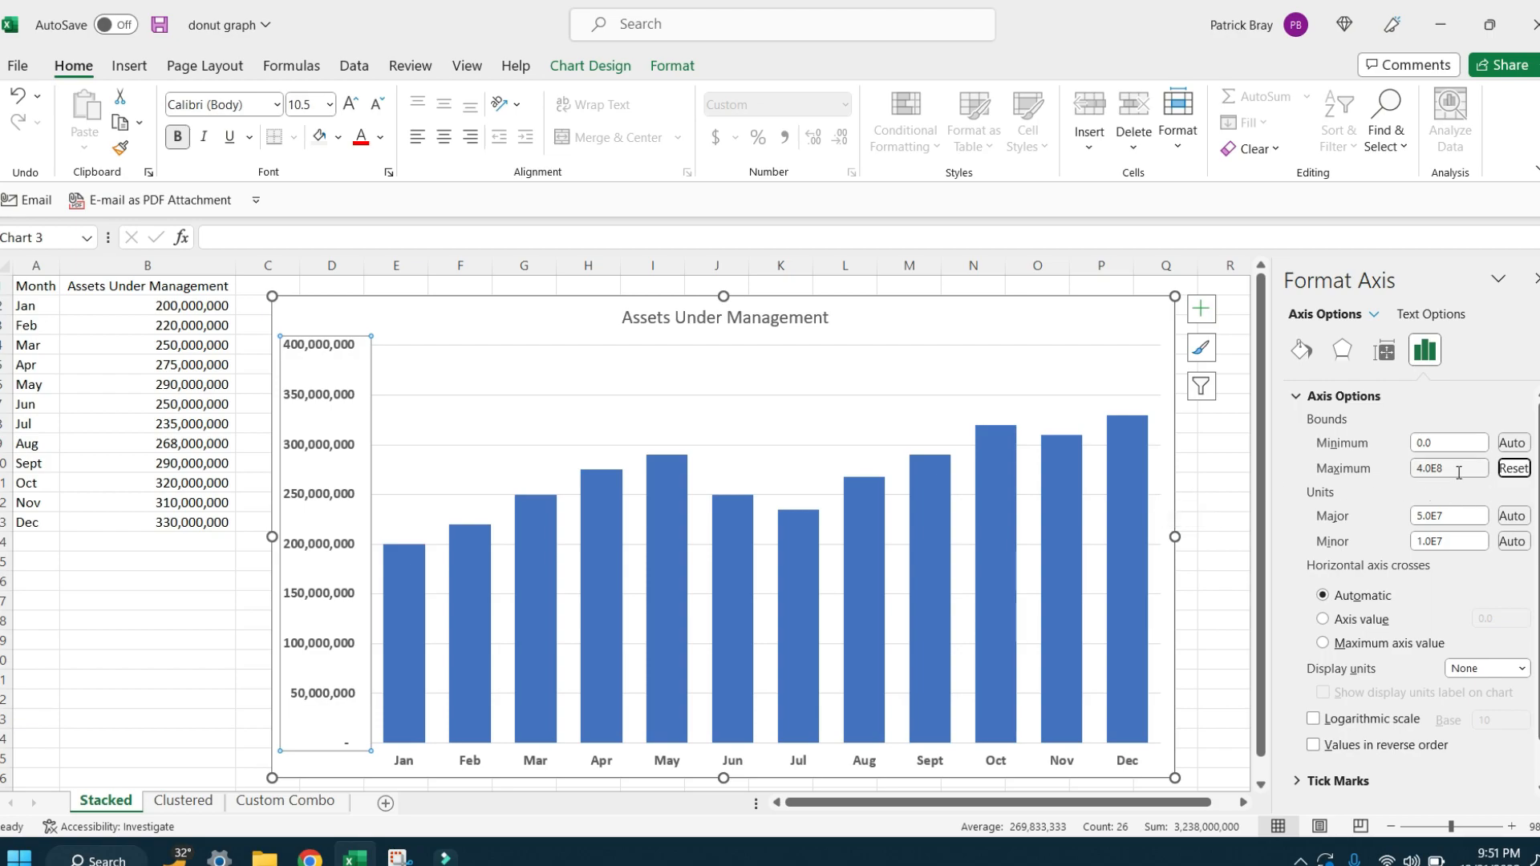
Step: Extend the plot area up to the chart's upper edge and shift the chart title slightly down over it
{"action": "left_click", "coordinate": [835, 426]}
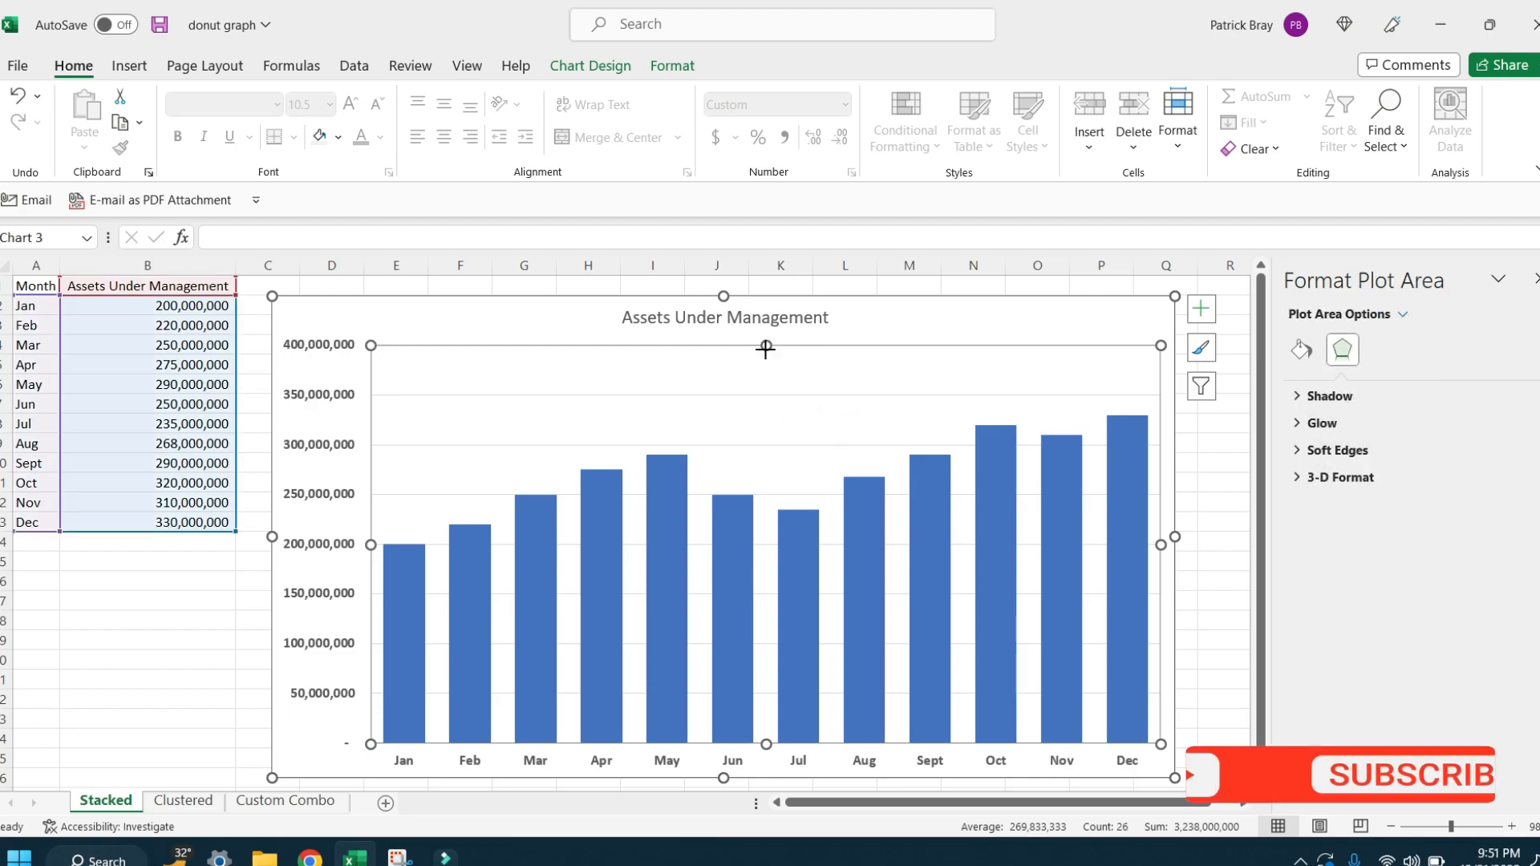
{"action": "left_click_drag", "start_coordinate": [766, 347], "coordinate": [778, 302]}
{"action": "left_click", "coordinate": [766, 316]}
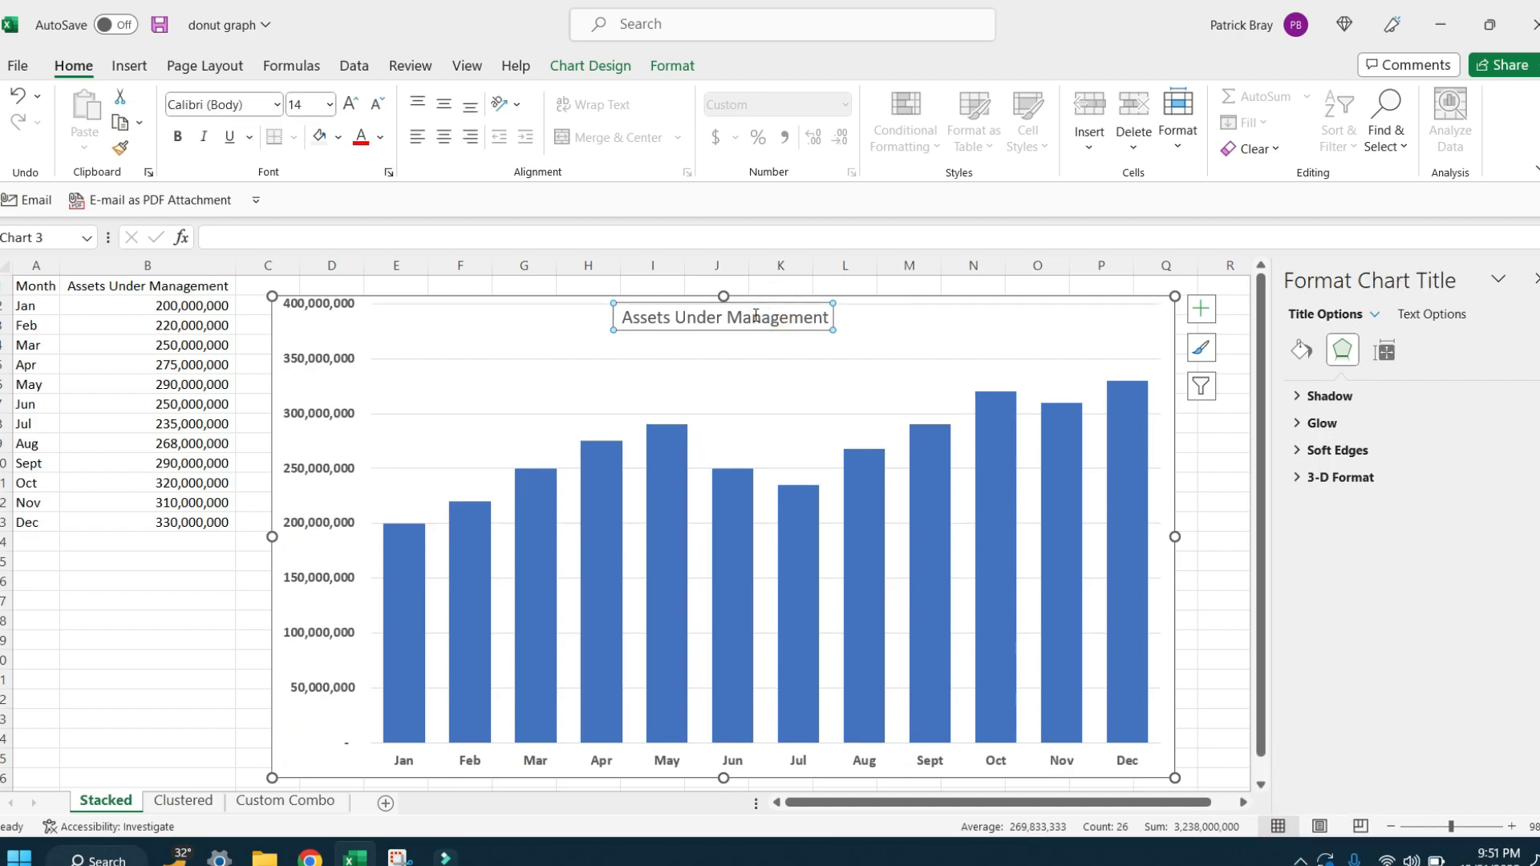
{"action": "left_click", "coordinate": [609, 321]}
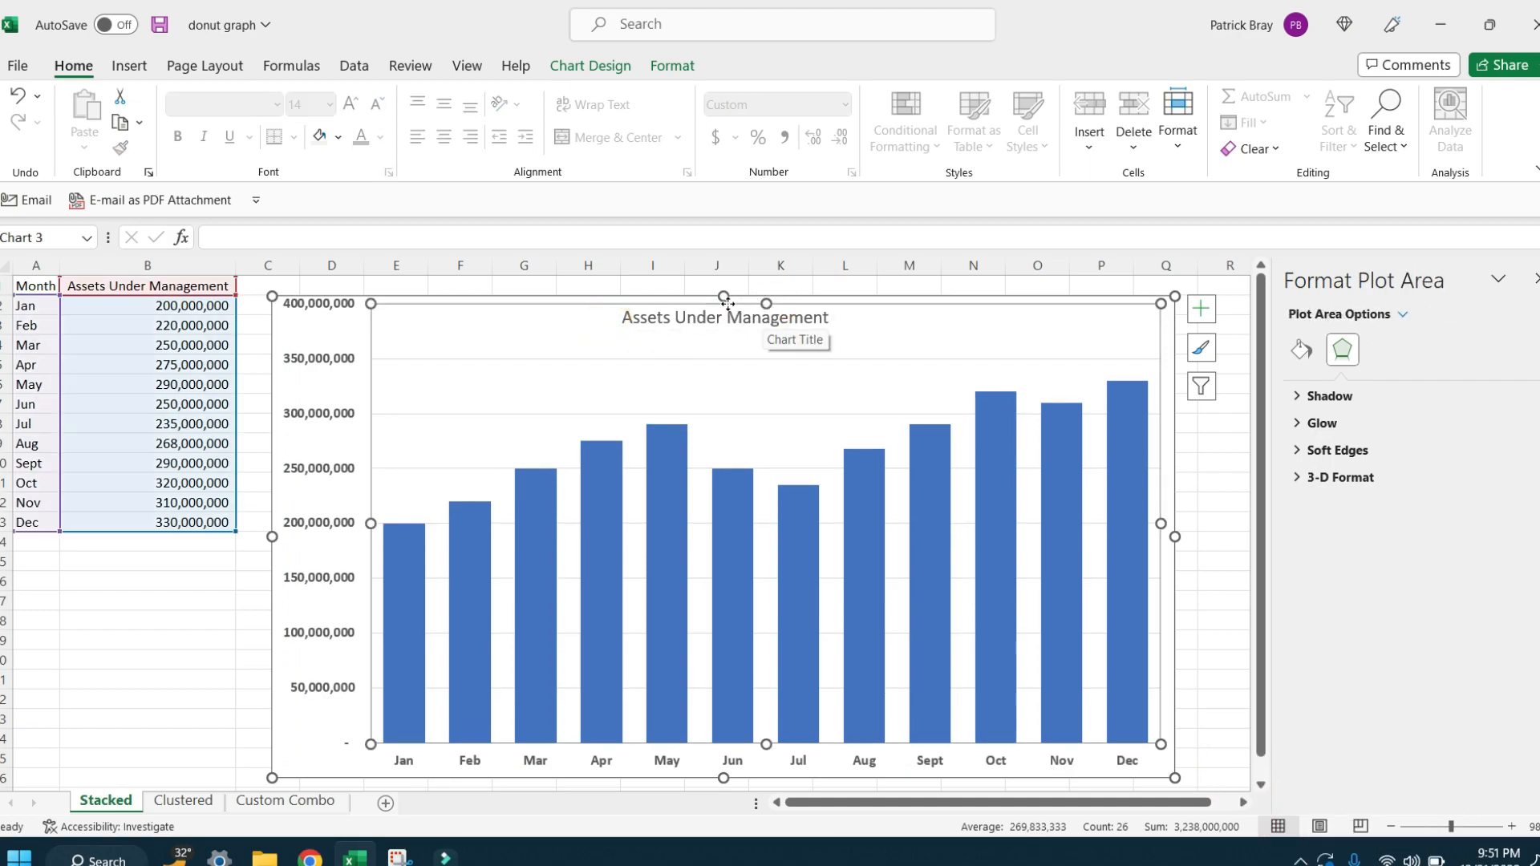
{"action": "left_click", "coordinate": [778, 317]}
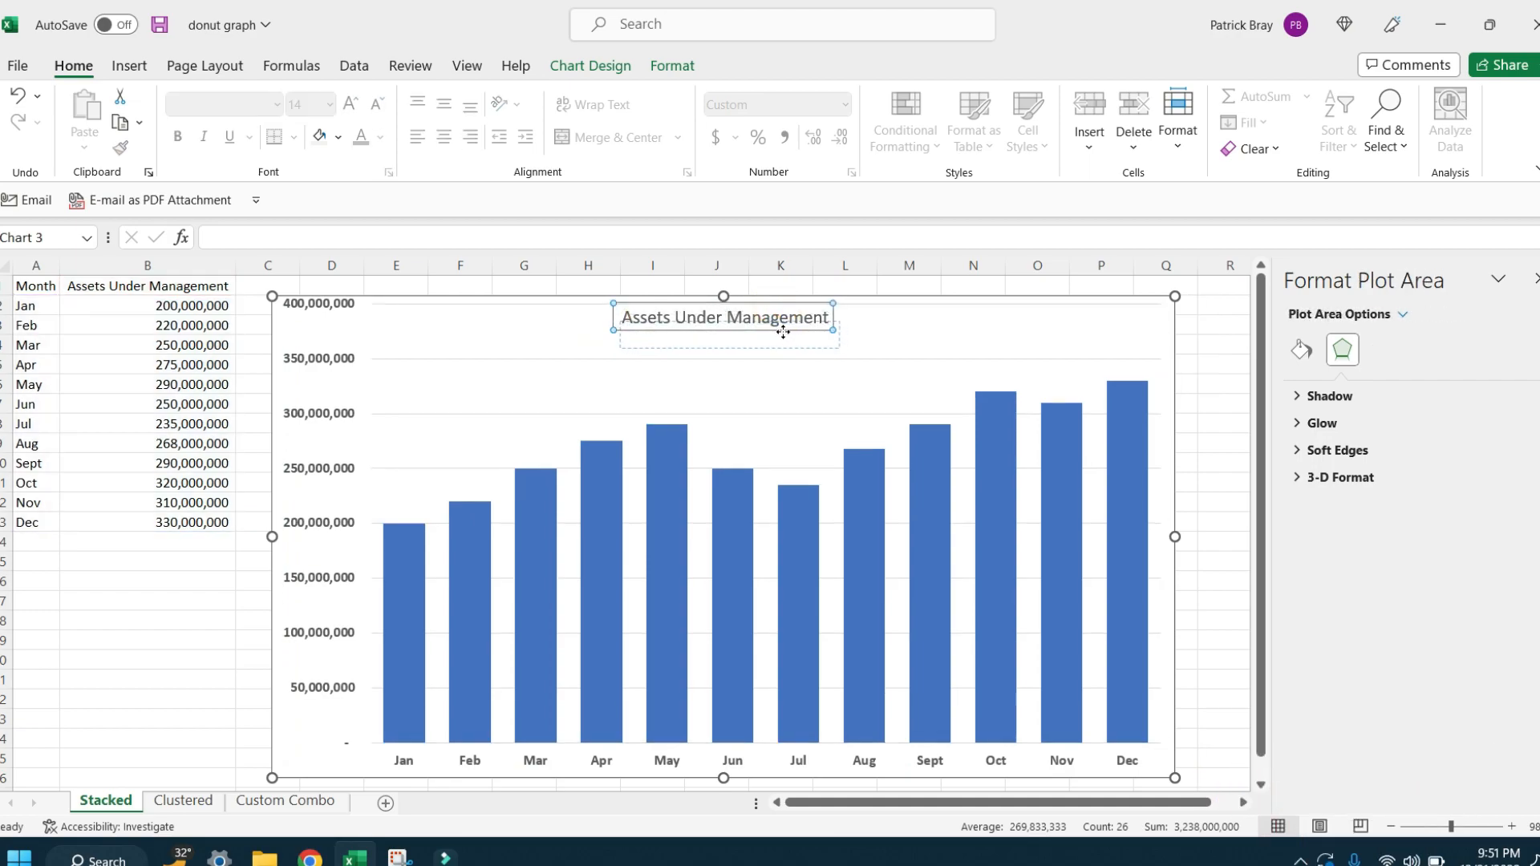
{"action": "left_click_drag", "start_coordinate": [725, 298], "coordinate": [727, 308]}
Step: Enlarge the chart title to font size 24 and reposition it centred above the columns
{"action": "left_click", "coordinate": [727, 343]}
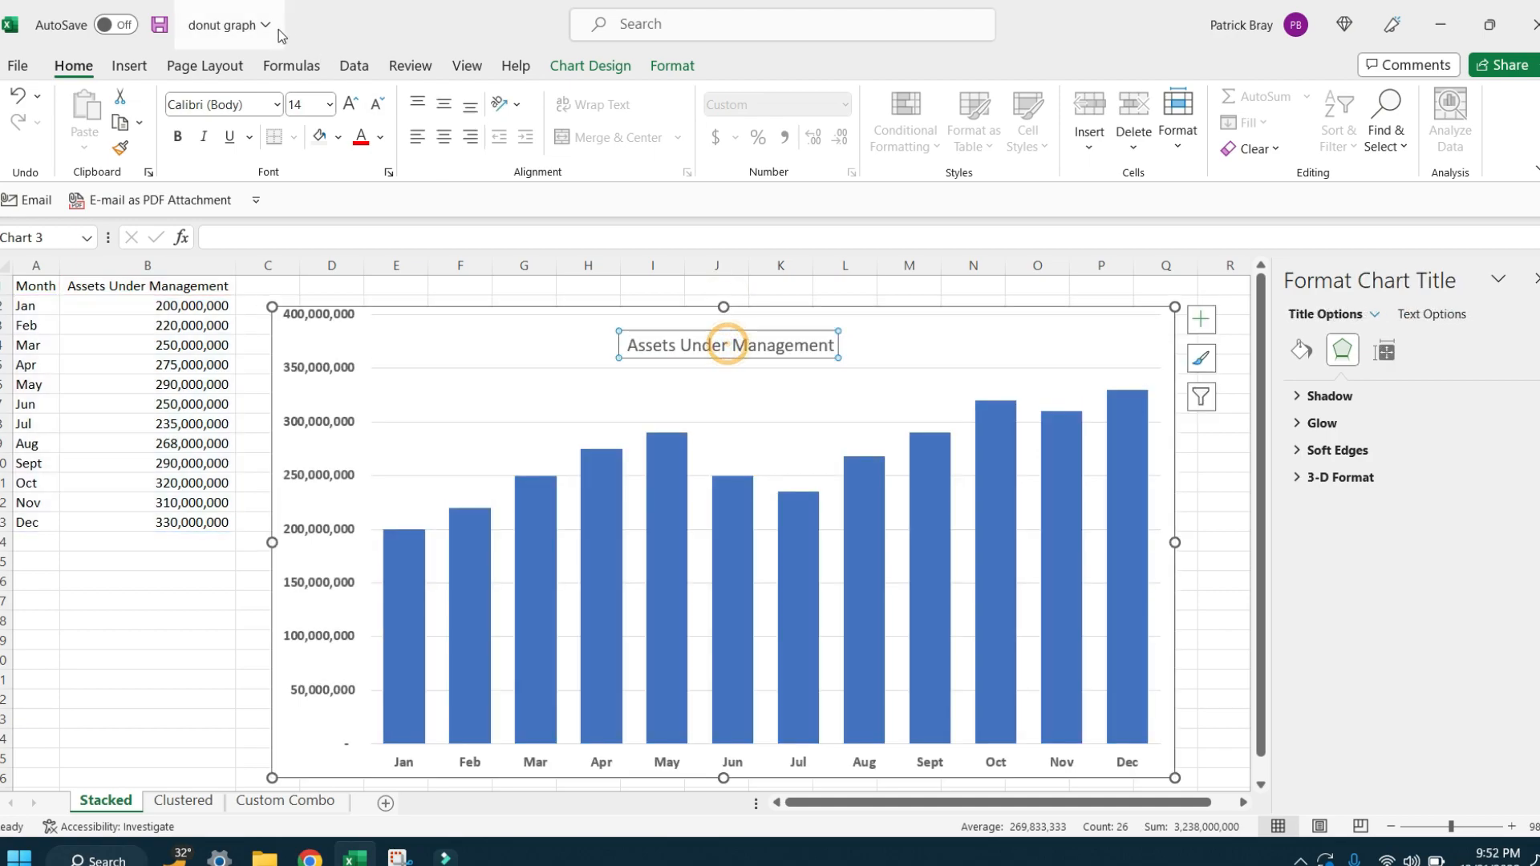
{"action": "left_click", "coordinate": [349, 104]}
{"action": "left_click", "coordinate": [349, 103]}
{"action": "left_click", "coordinate": [349, 103]}
{"action": "left_click", "coordinate": [349, 104]}
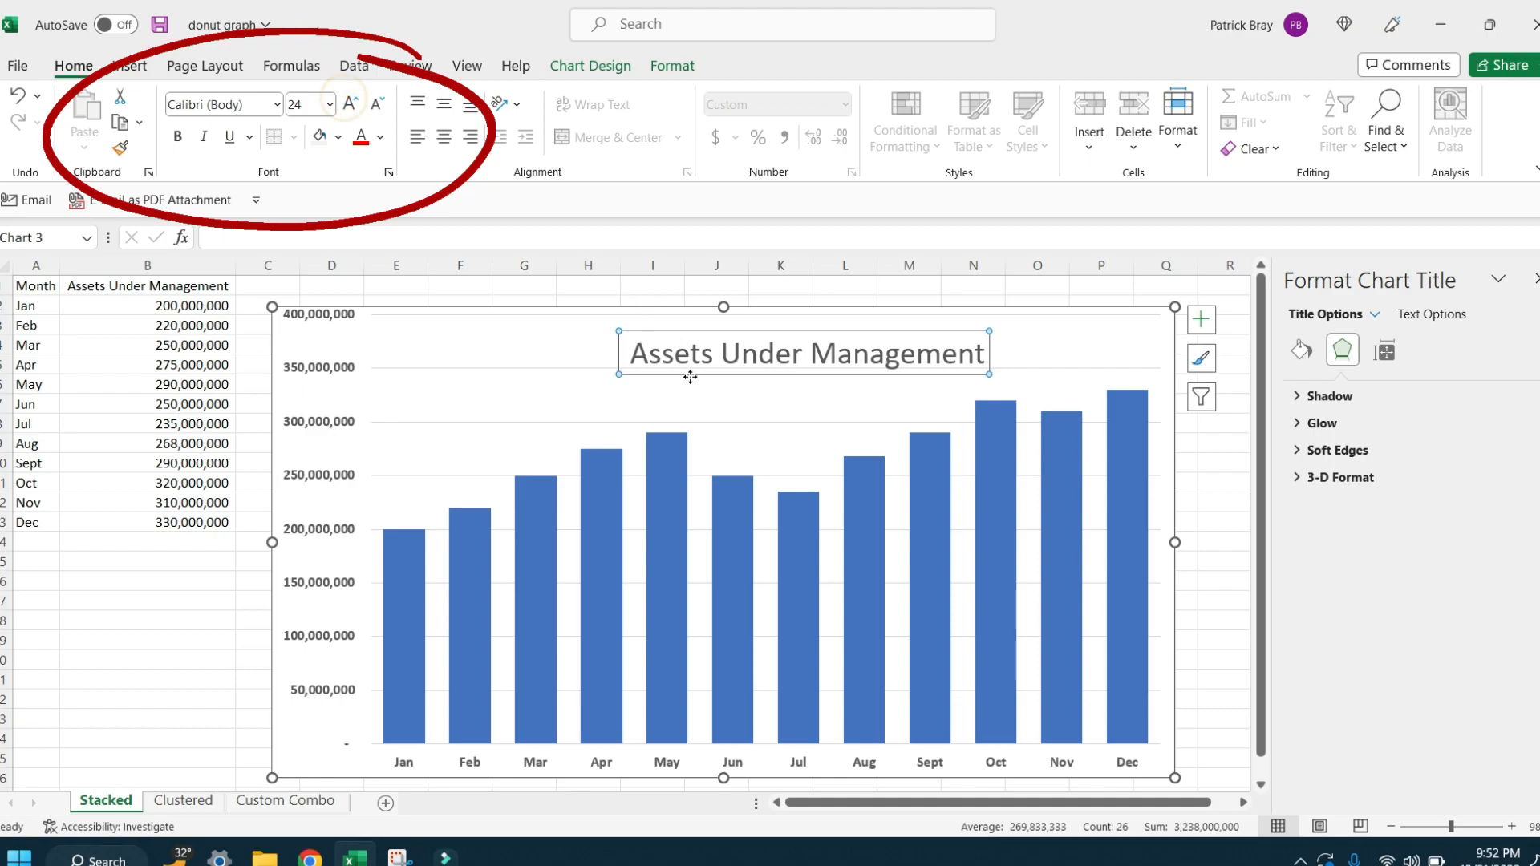
{"action": "left_click_drag", "start_coordinate": [687, 376], "coordinate": [612, 365]}
Step: Fill the chart's plot area with light gray
{"action": "left_click", "coordinate": [715, 422]}
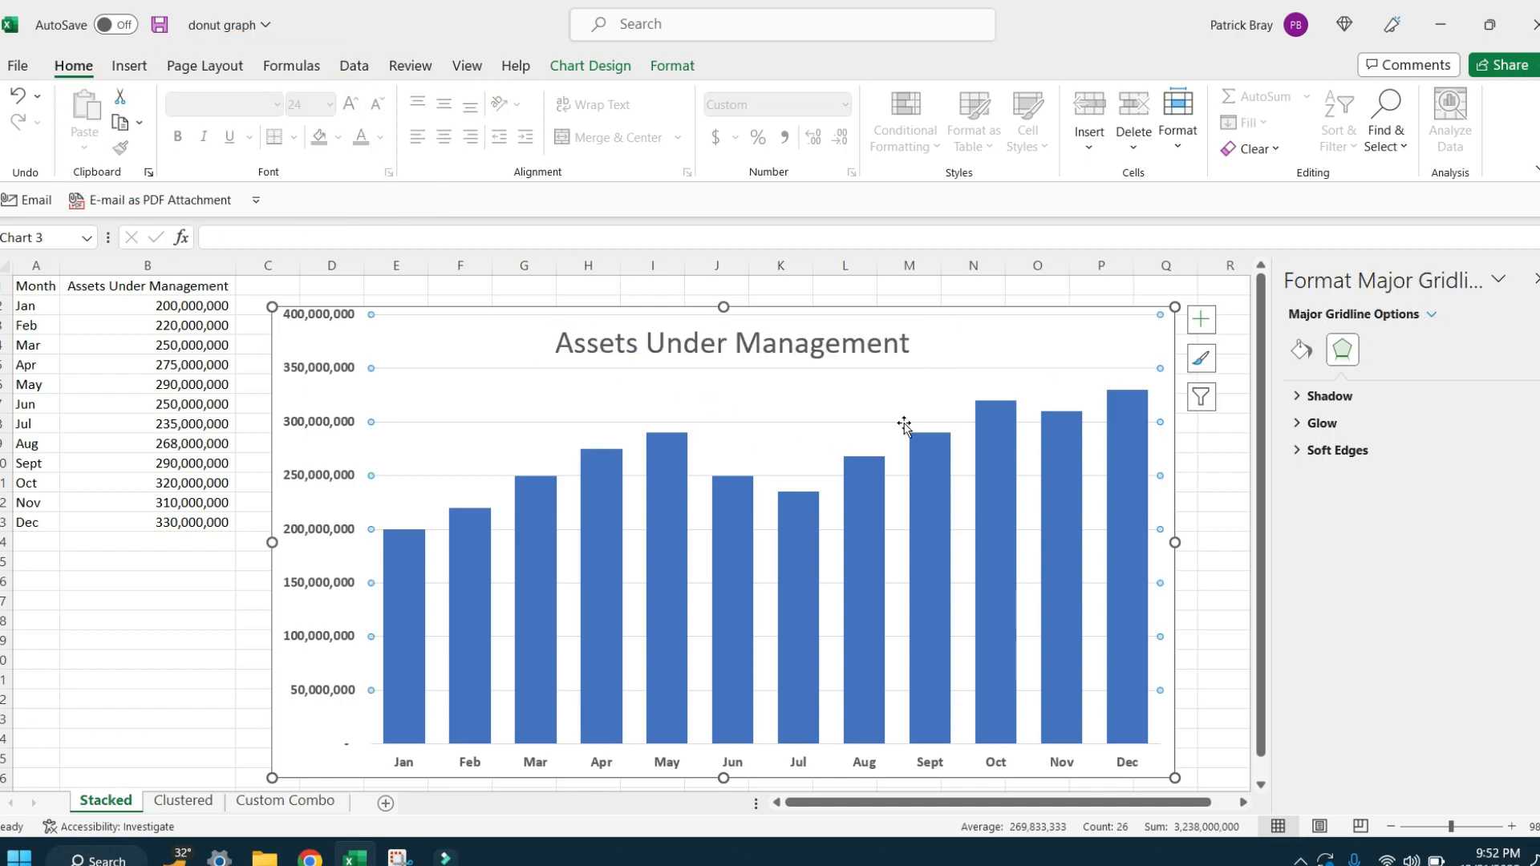
{"action": "left_click", "coordinate": [426, 468]}
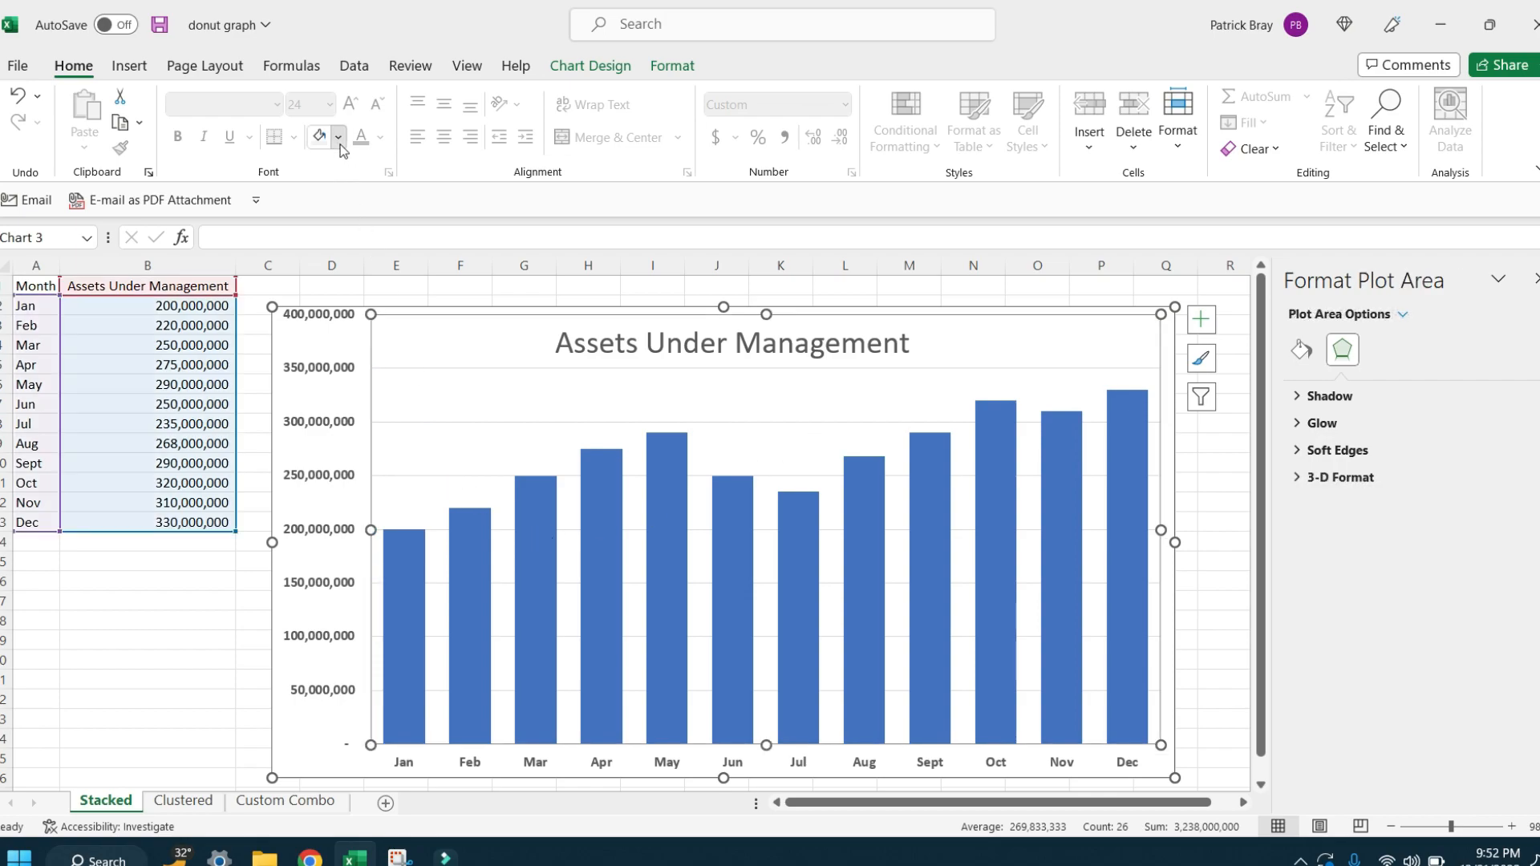
{"action": "left_click", "coordinate": [339, 138]}
{"action": "left_click", "coordinate": [317, 247]}
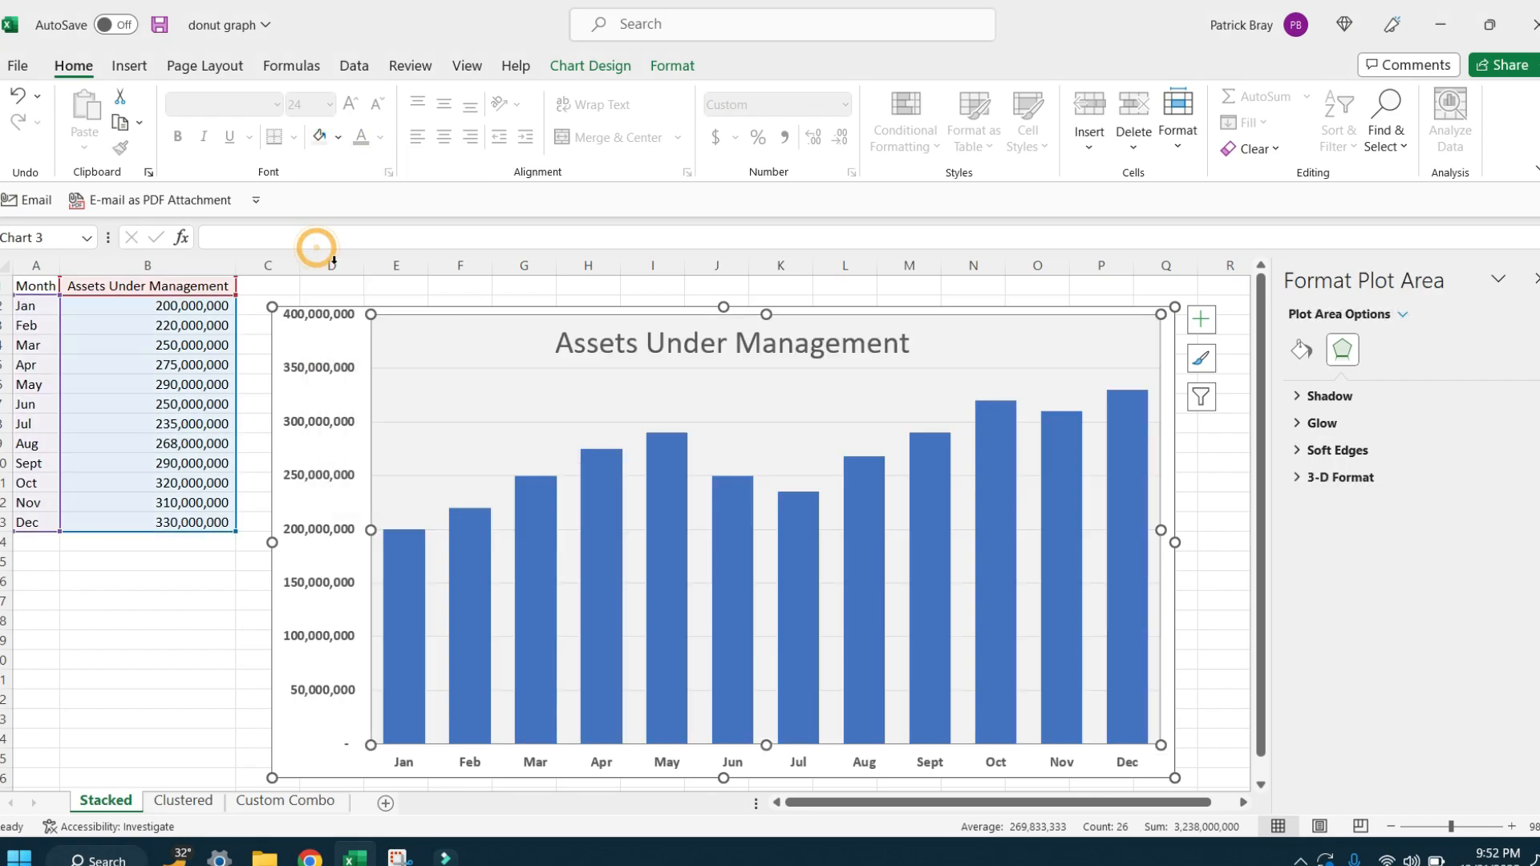
Step: Add data labels to the columns of the Assets Under Management series
{"action": "left_click", "coordinate": [1003, 499]}
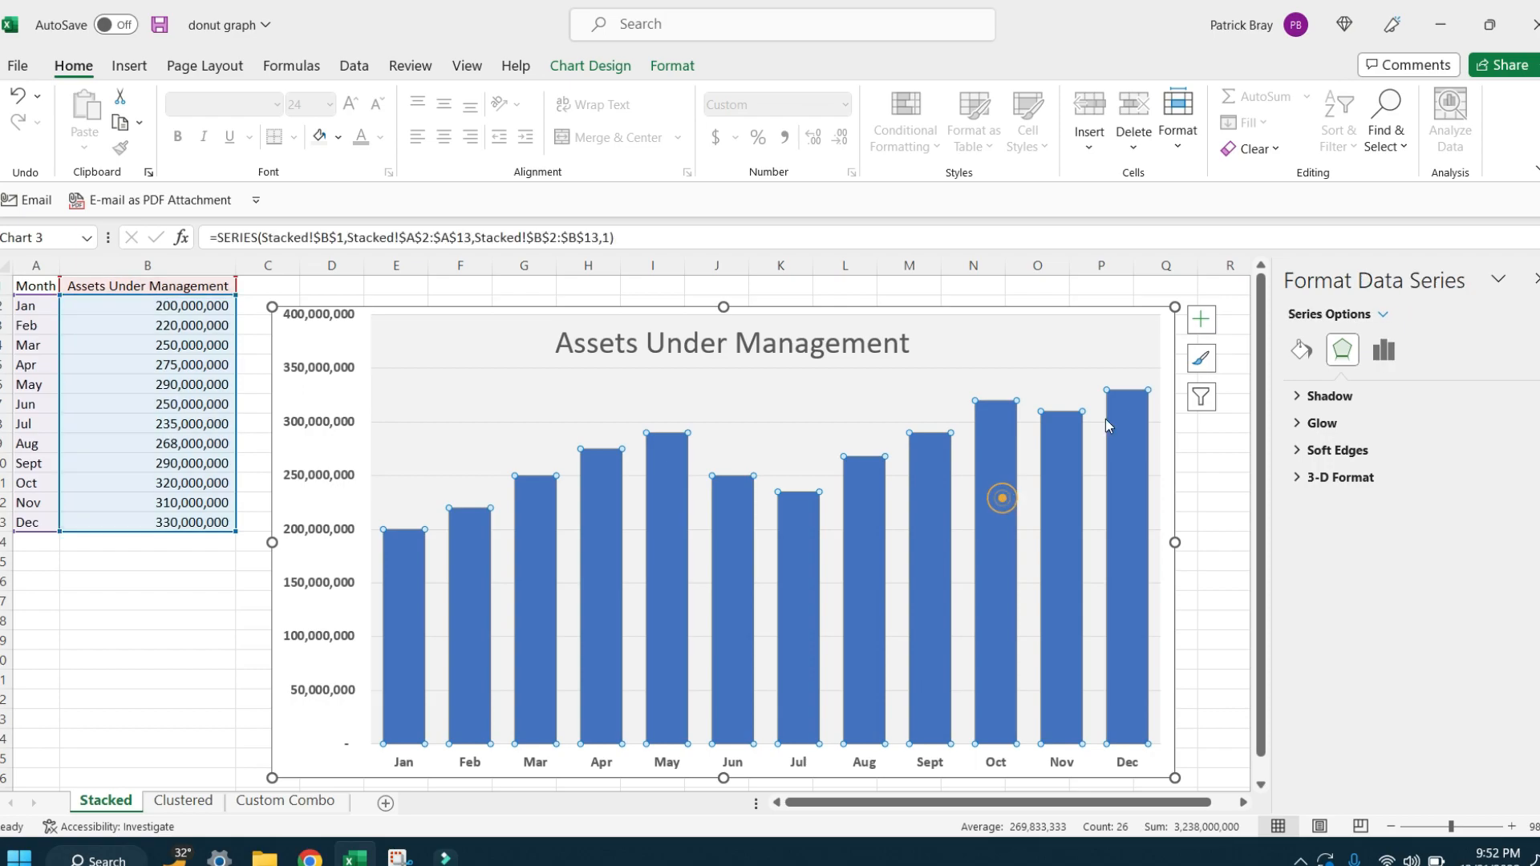
{"action": "left_click", "coordinate": [1201, 320]}
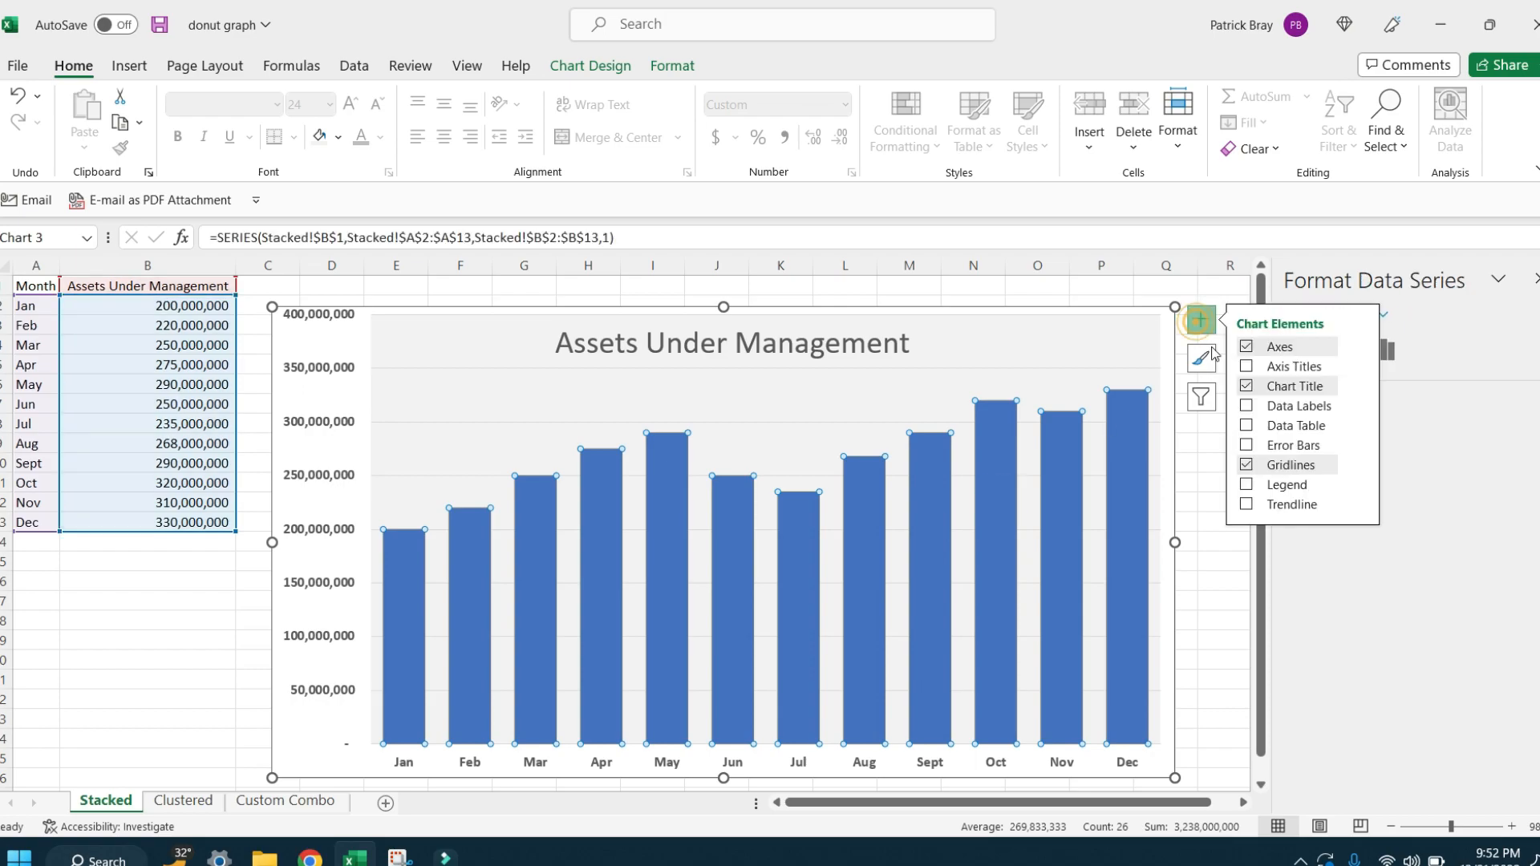
{"action": "left_click", "coordinate": [1273, 406]}
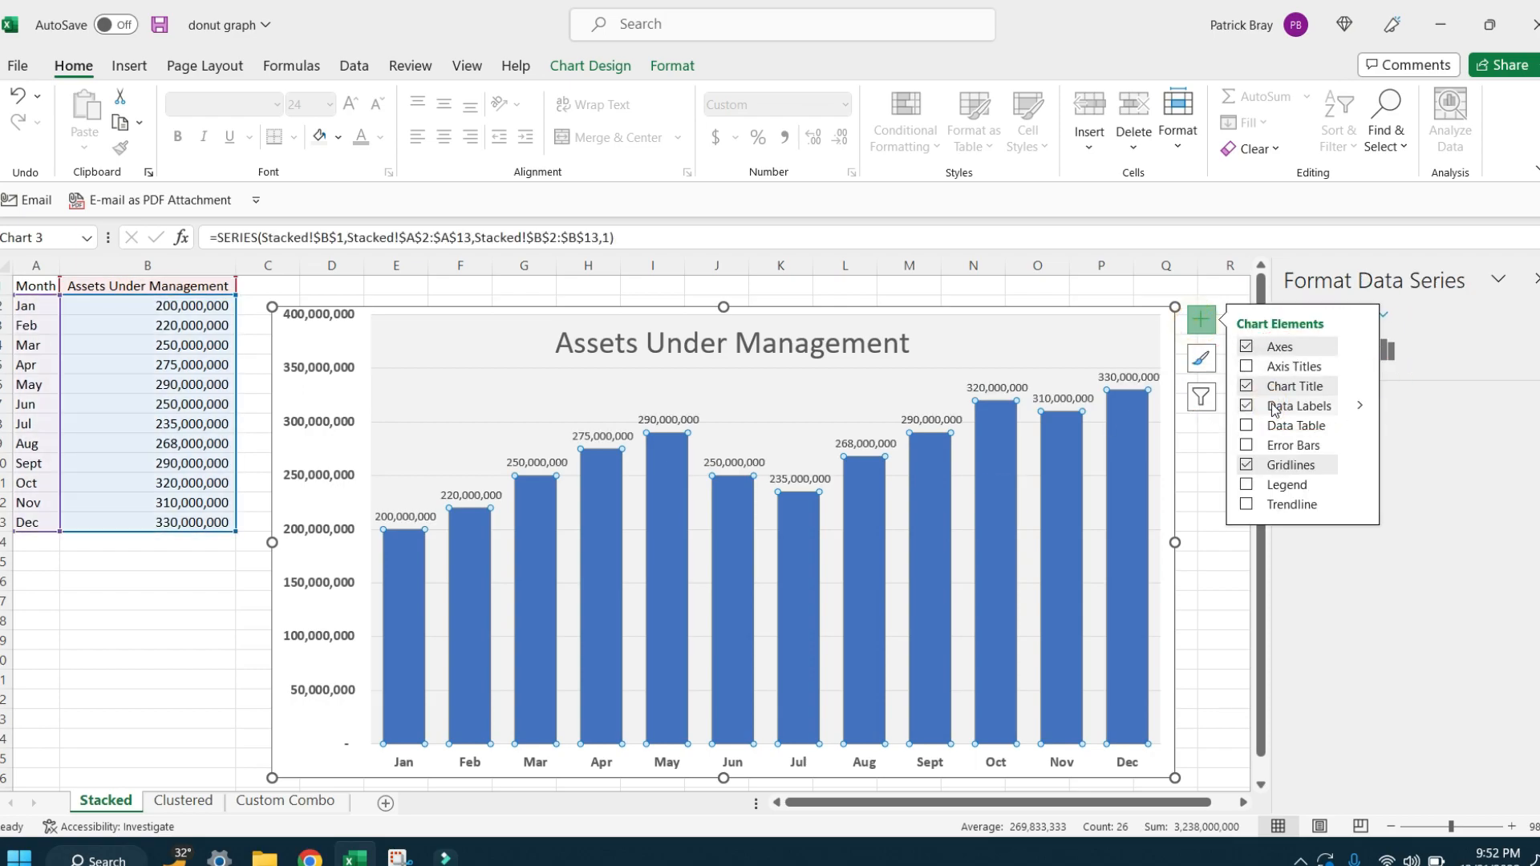
Step: Format the data labels' numbers with the custom type [>999999] #,,"M";#,"K"
{"action": "left_click", "coordinate": [1360, 405]}
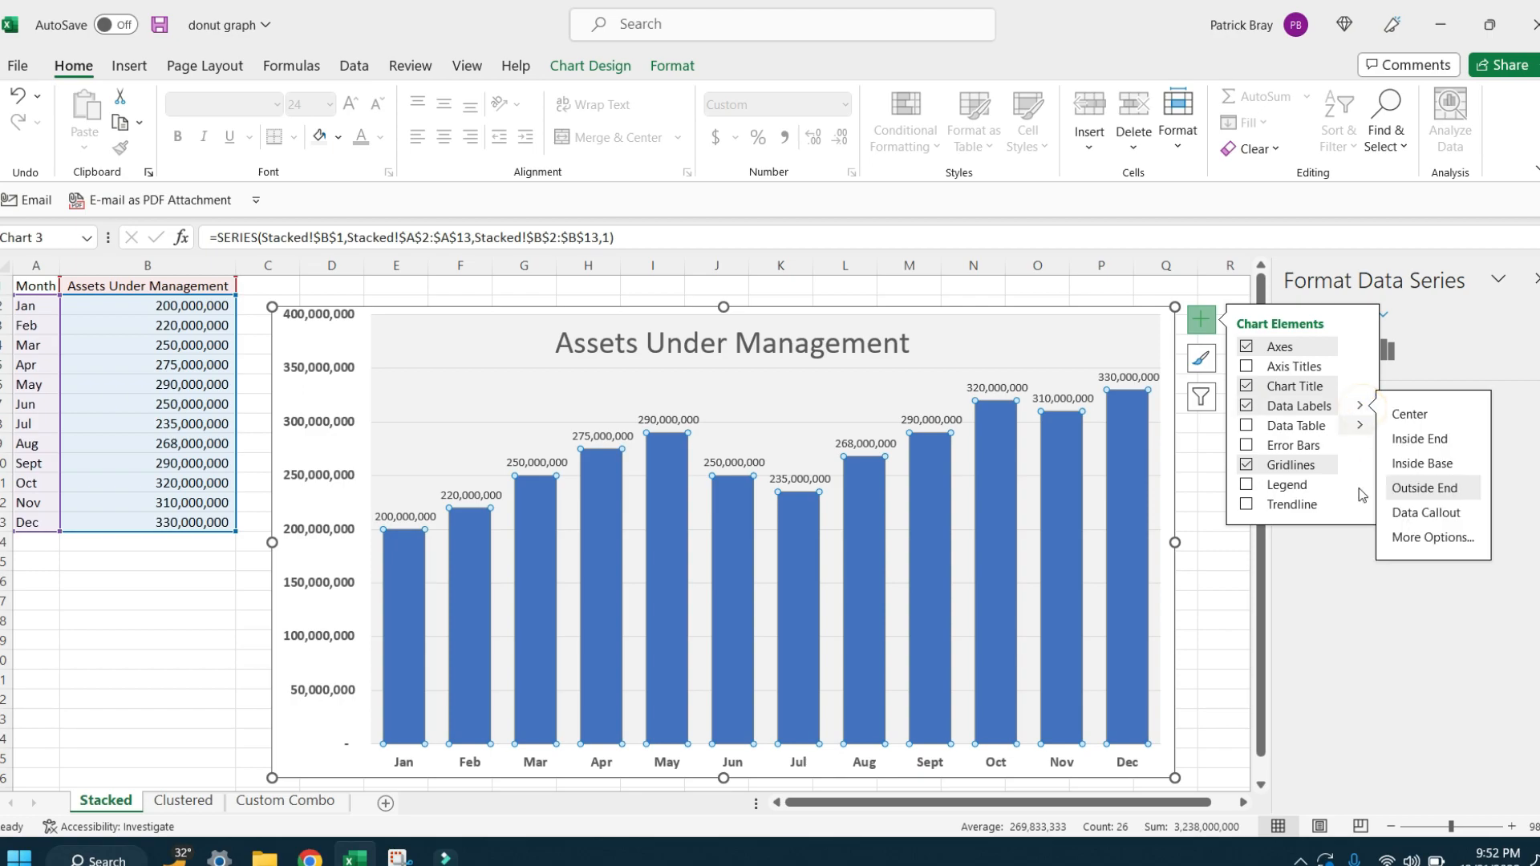
{"action": "left_click", "coordinate": [1398, 546]}
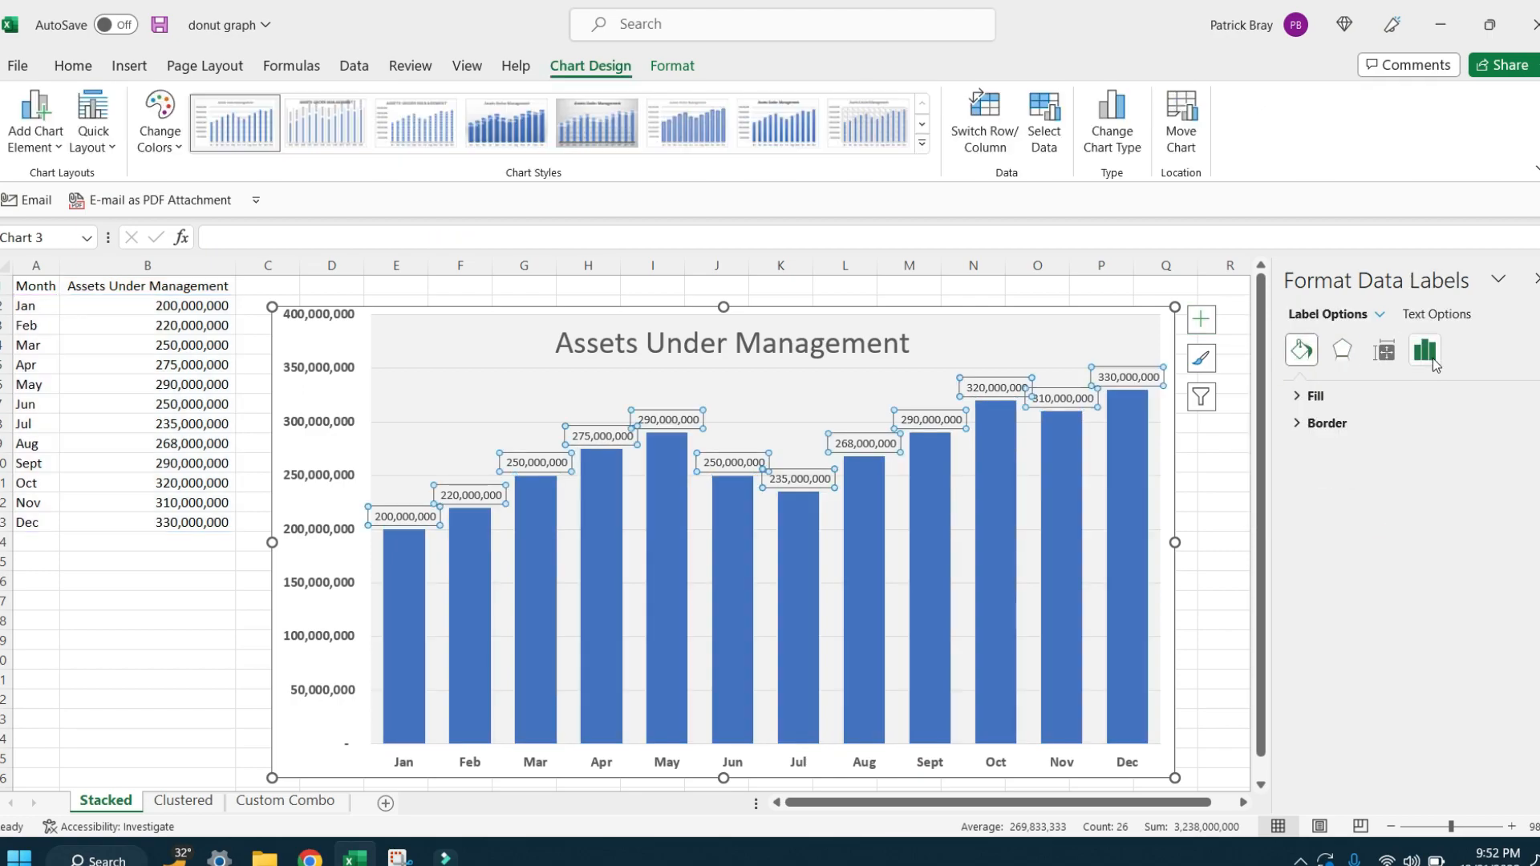
{"action": "left_click", "coordinate": [1424, 359]}
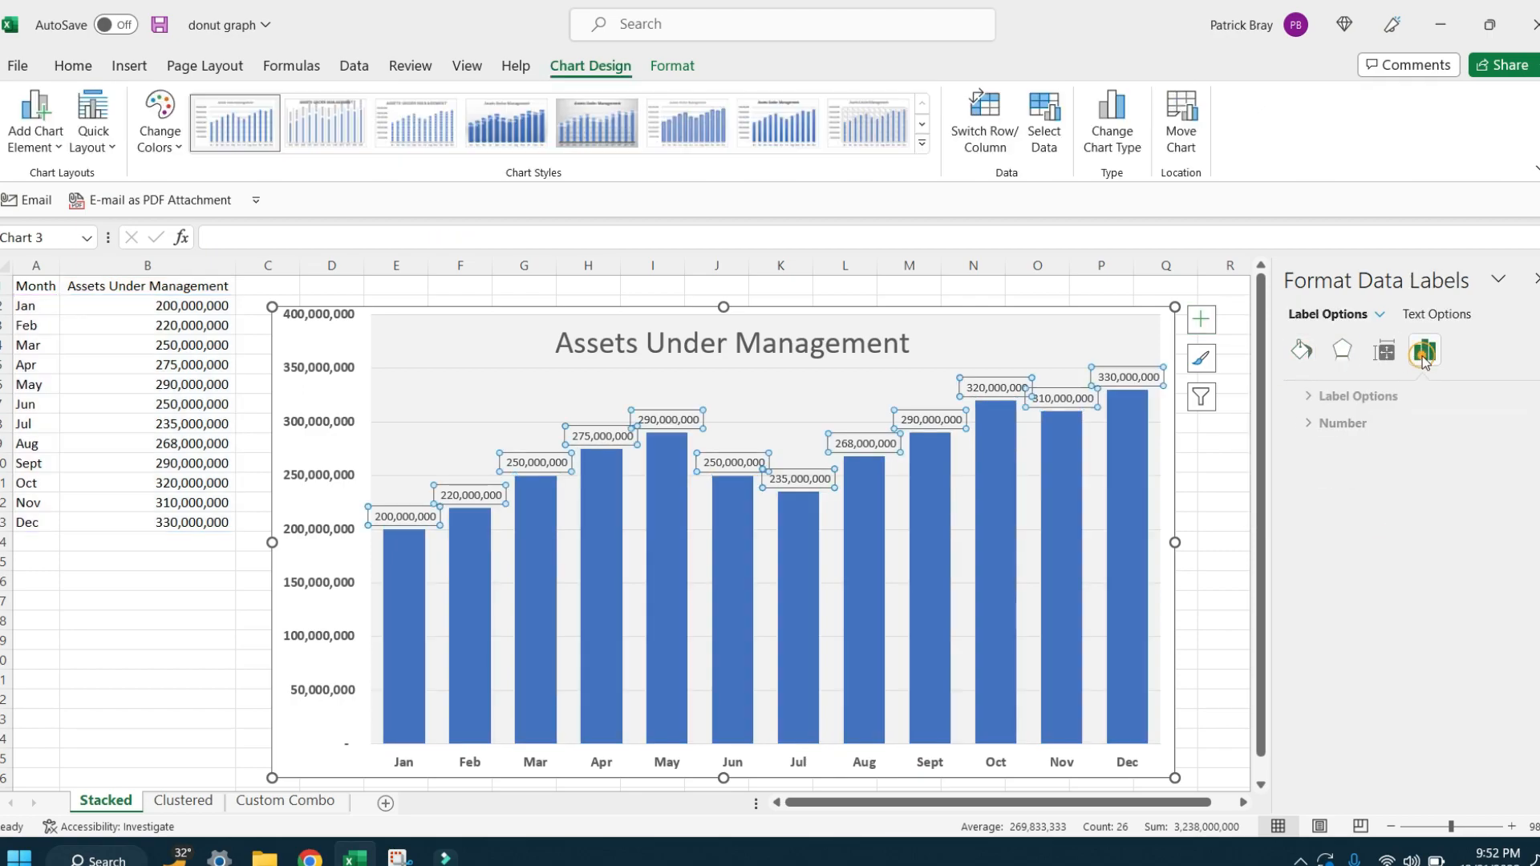
{"action": "left_click", "coordinate": [1299, 426]}
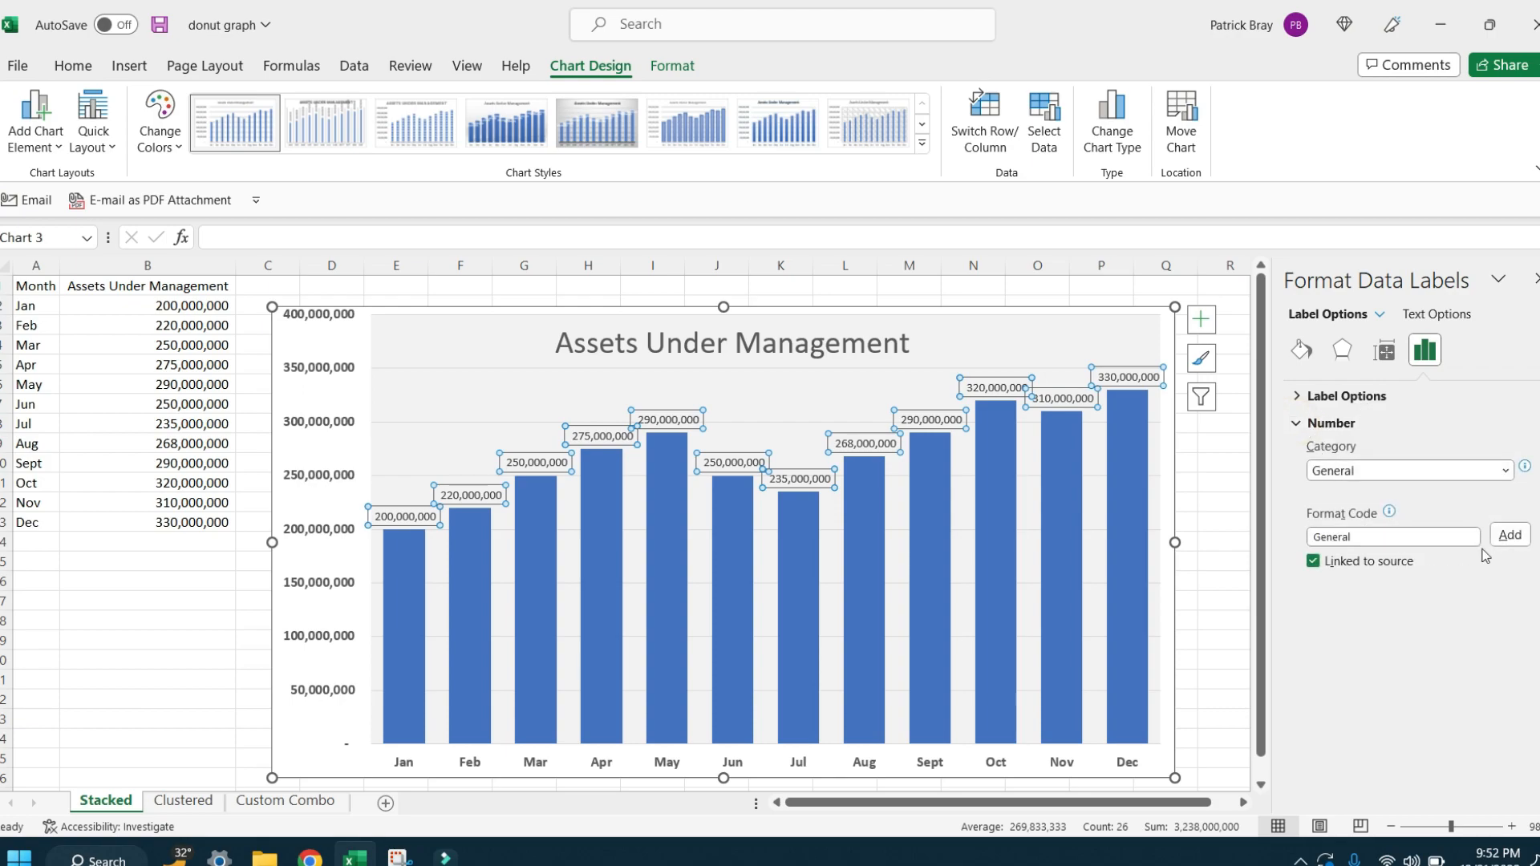
{"action": "left_click", "coordinate": [1469, 471]}
{"action": "left_click", "coordinate": [1378, 710]}
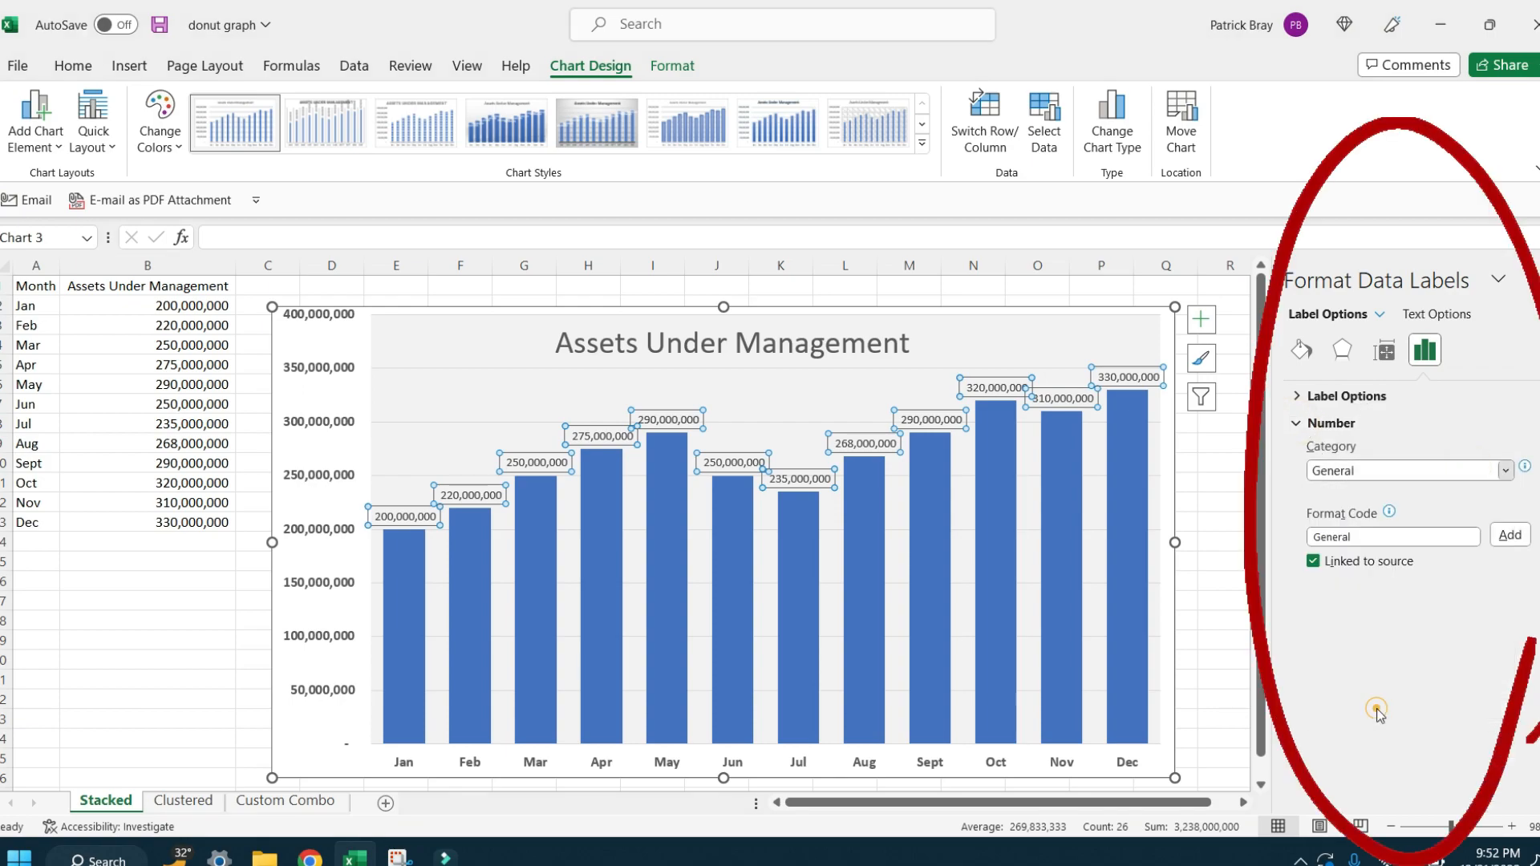
{"action": "left_click", "coordinate": [1507, 519]}
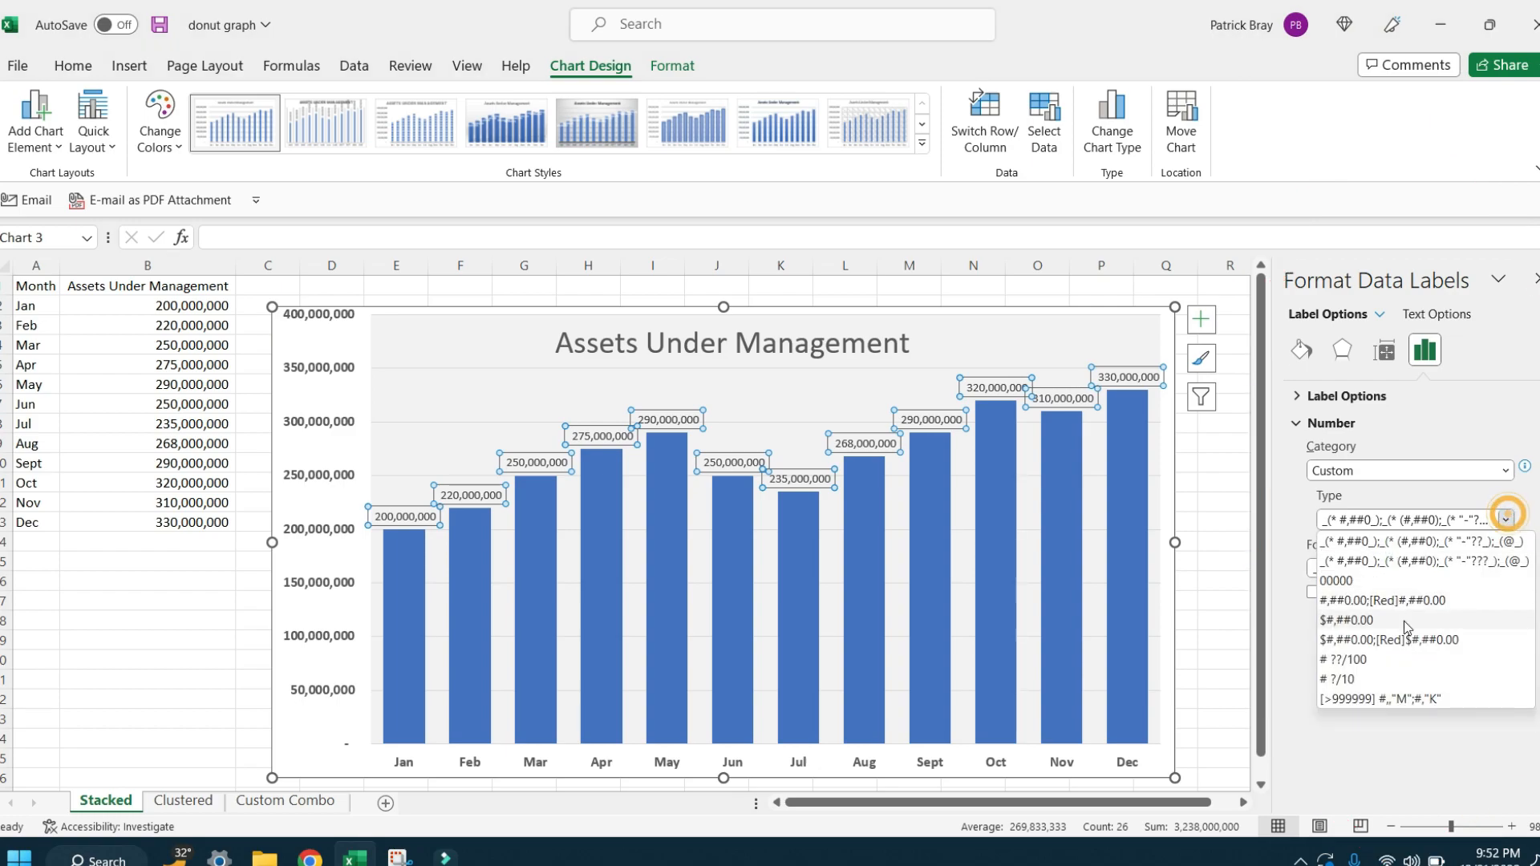
{"action": "left_click", "coordinate": [1407, 696]}
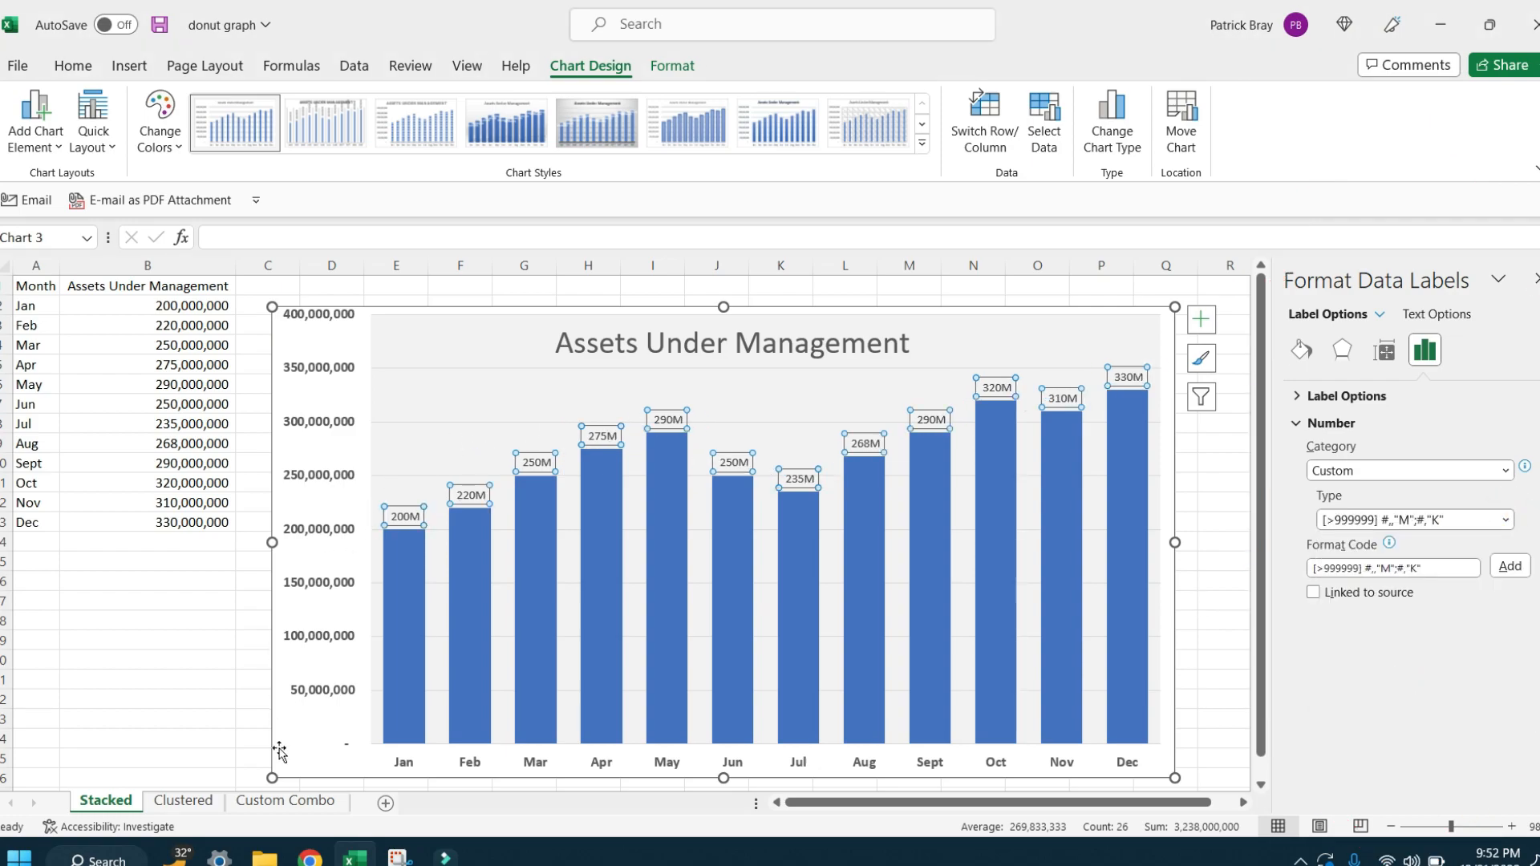
{"action": "left_click", "coordinate": [225, 736]}
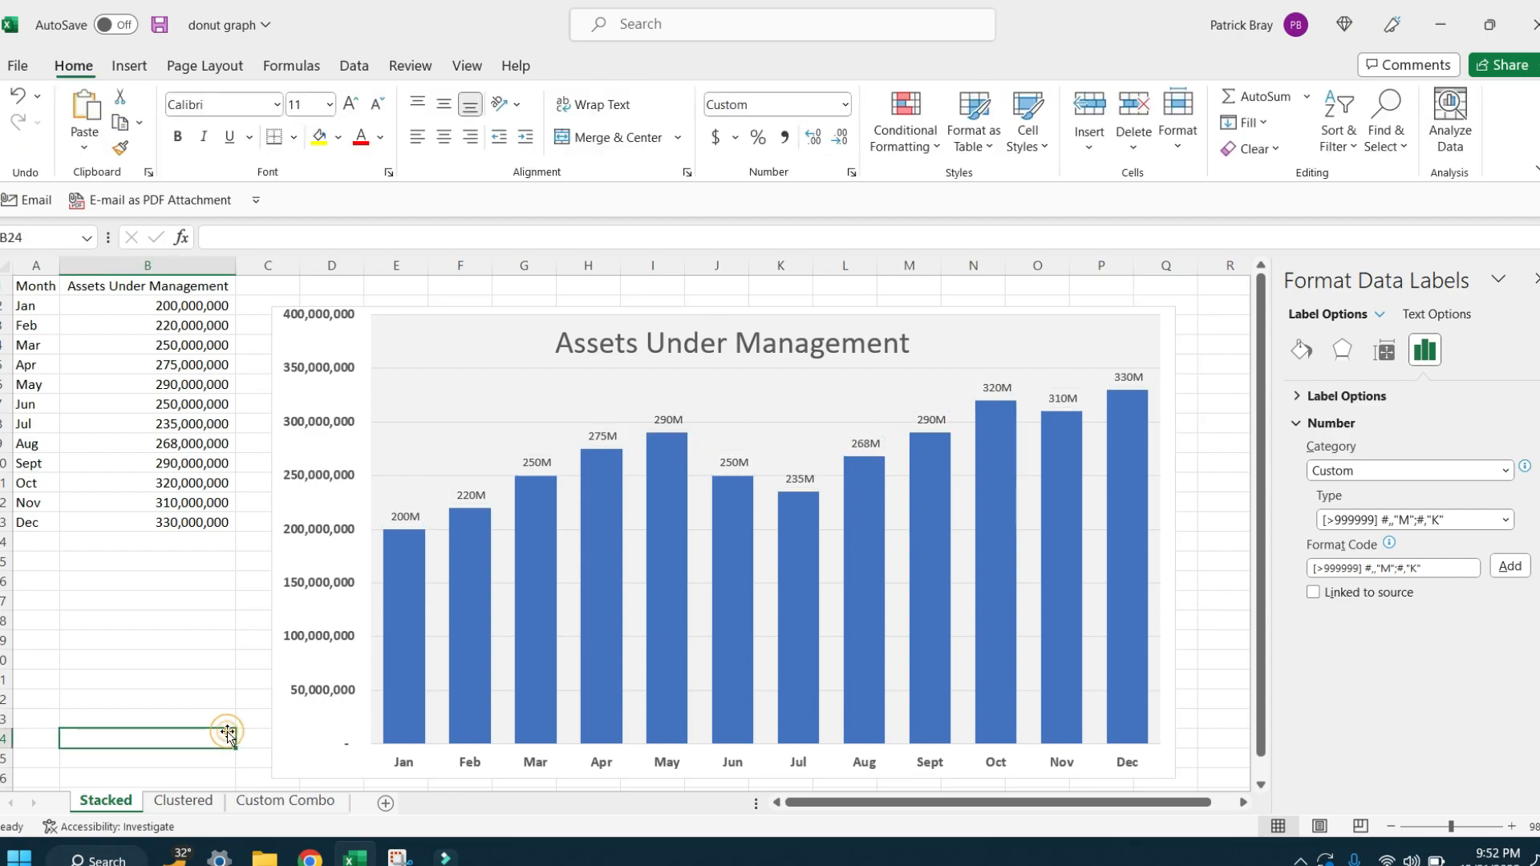
Step: Enlarge the column data labels to font size 11 and make them bold
{"action": "left_click", "coordinate": [411, 516]}
{"action": "left_click", "coordinate": [74, 66]}
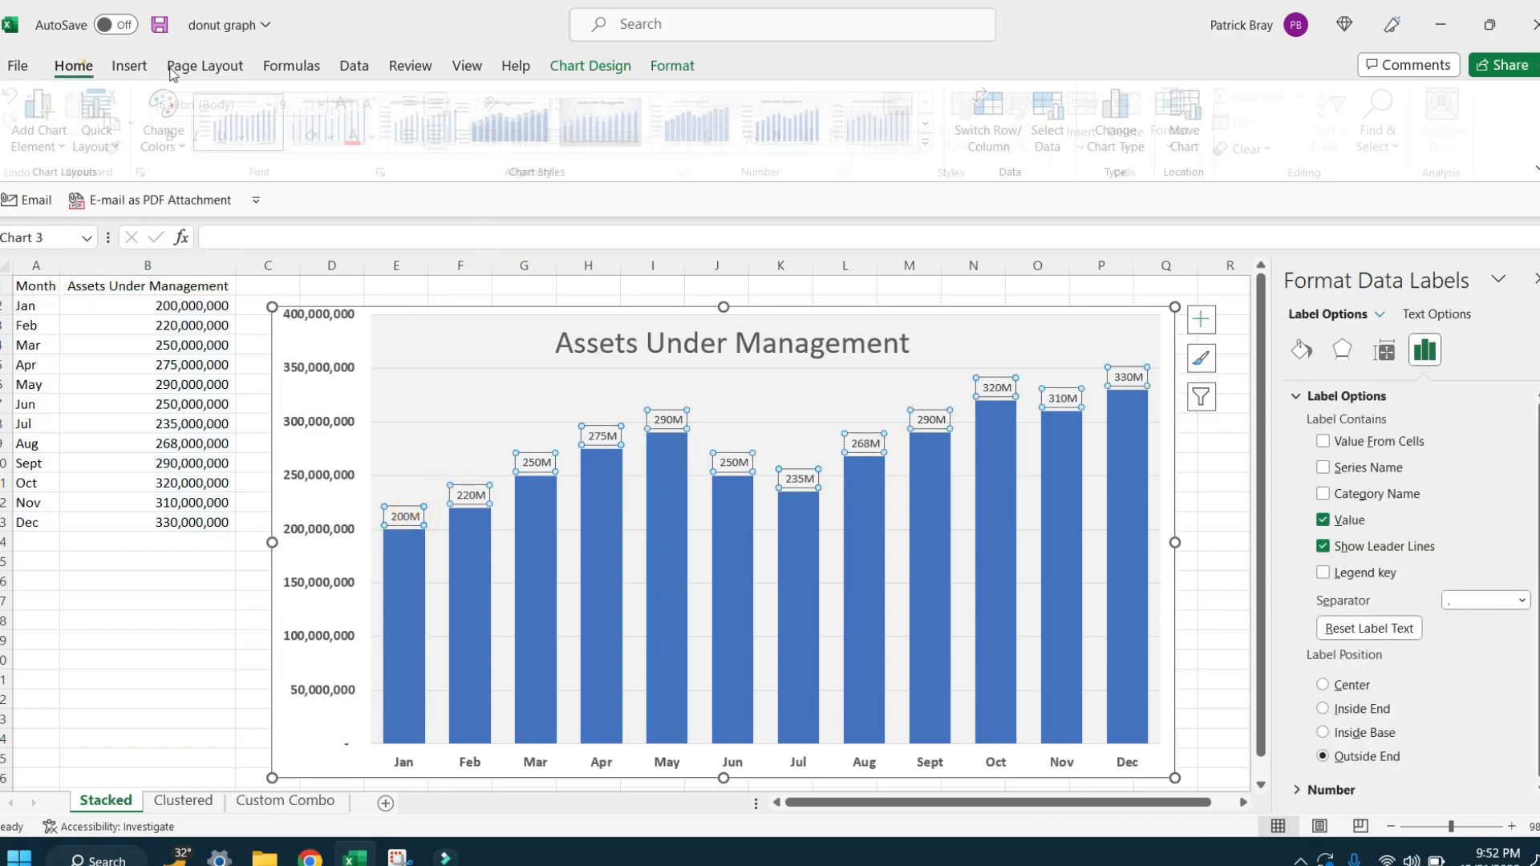
{"action": "left_click", "coordinate": [351, 102]}
{"action": "left_click", "coordinate": [350, 102]}
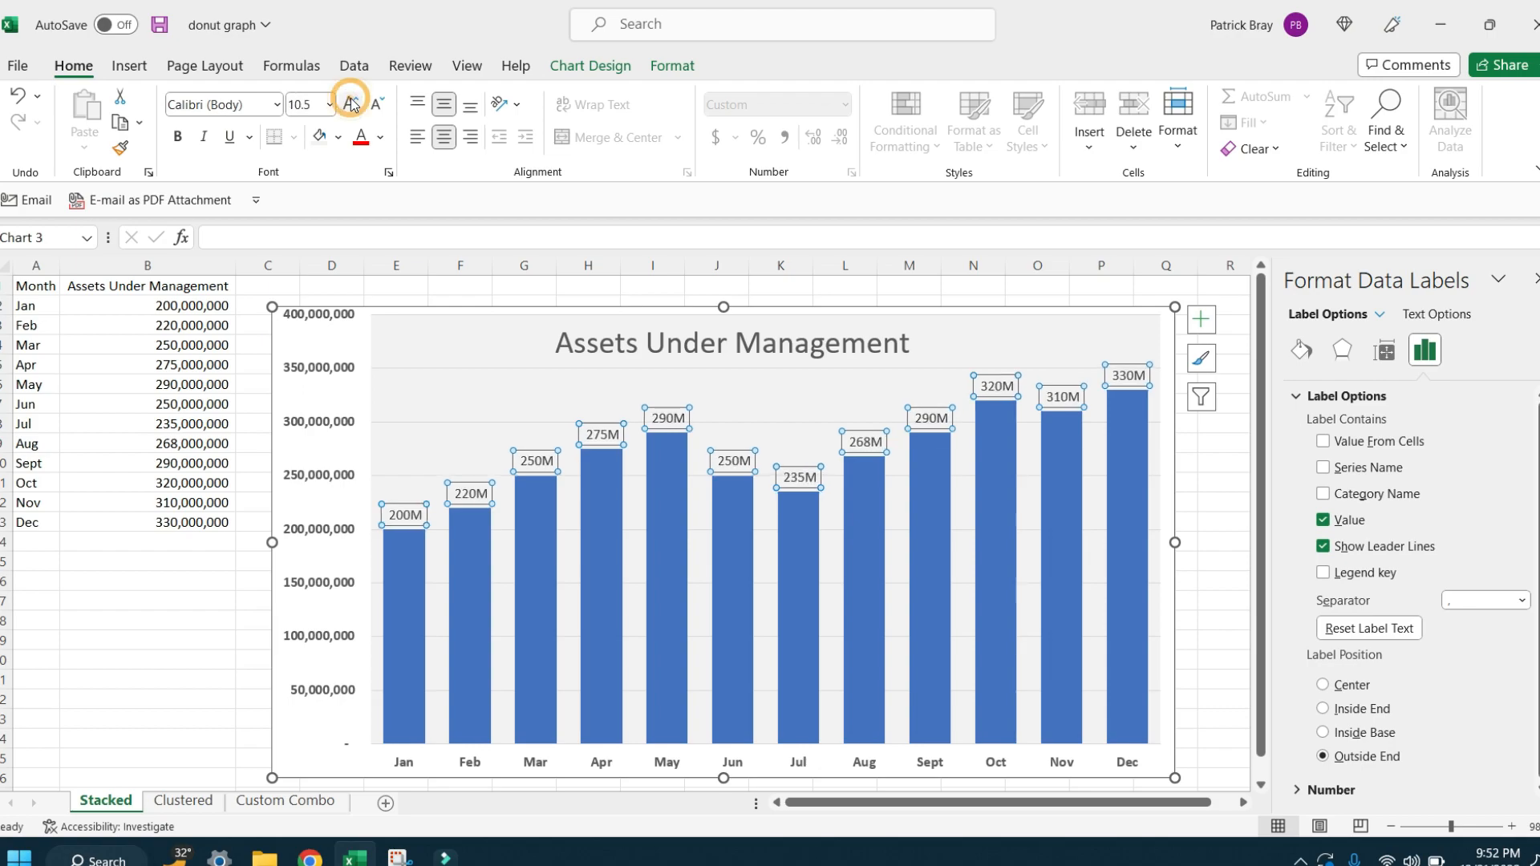
{"action": "left_click", "coordinate": [351, 102]}
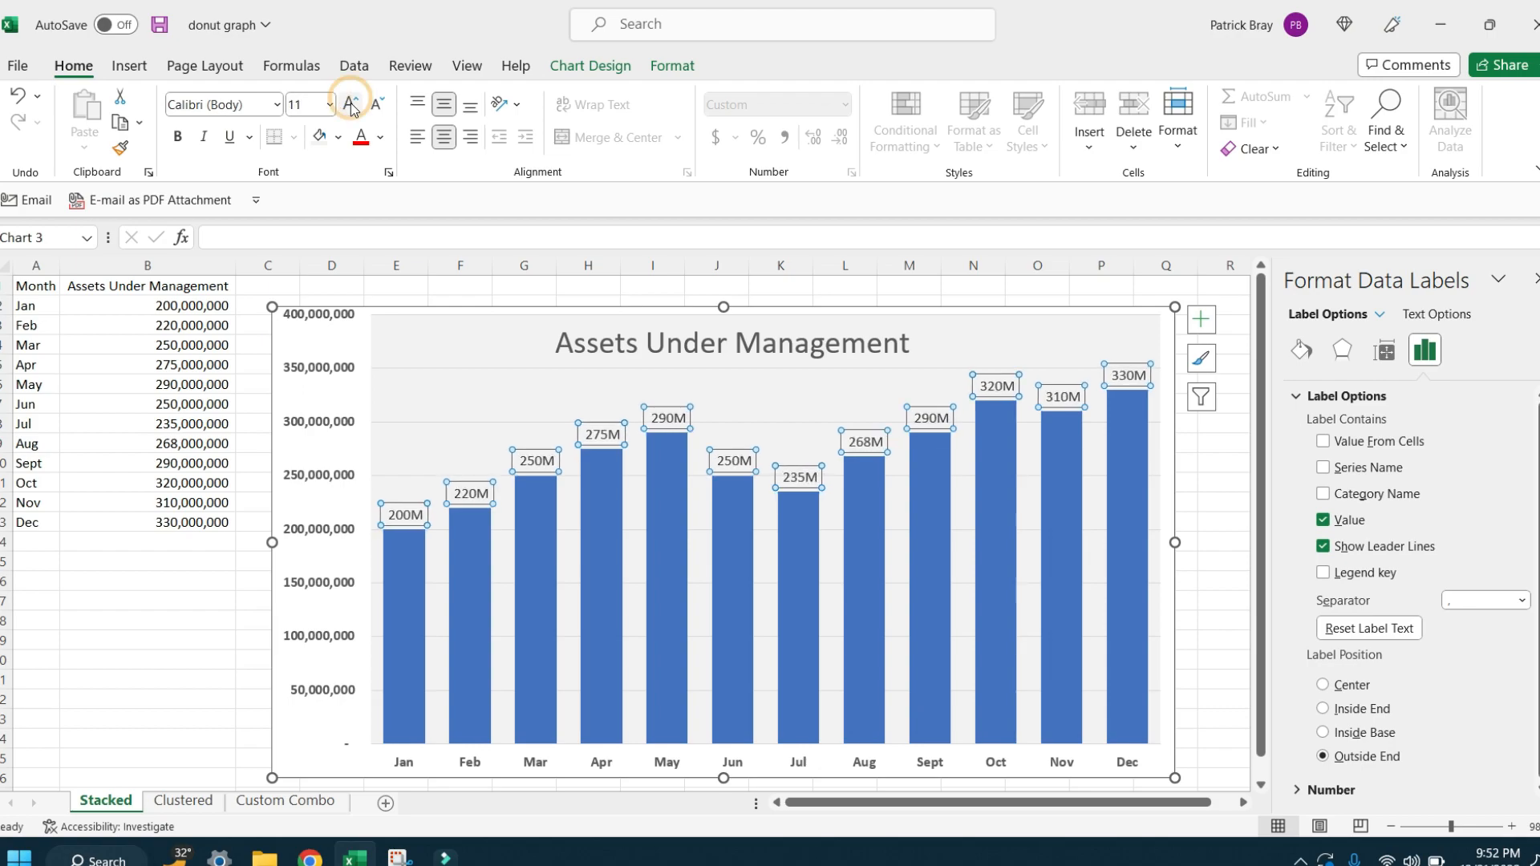
{"action": "left_click", "coordinate": [185, 145]}
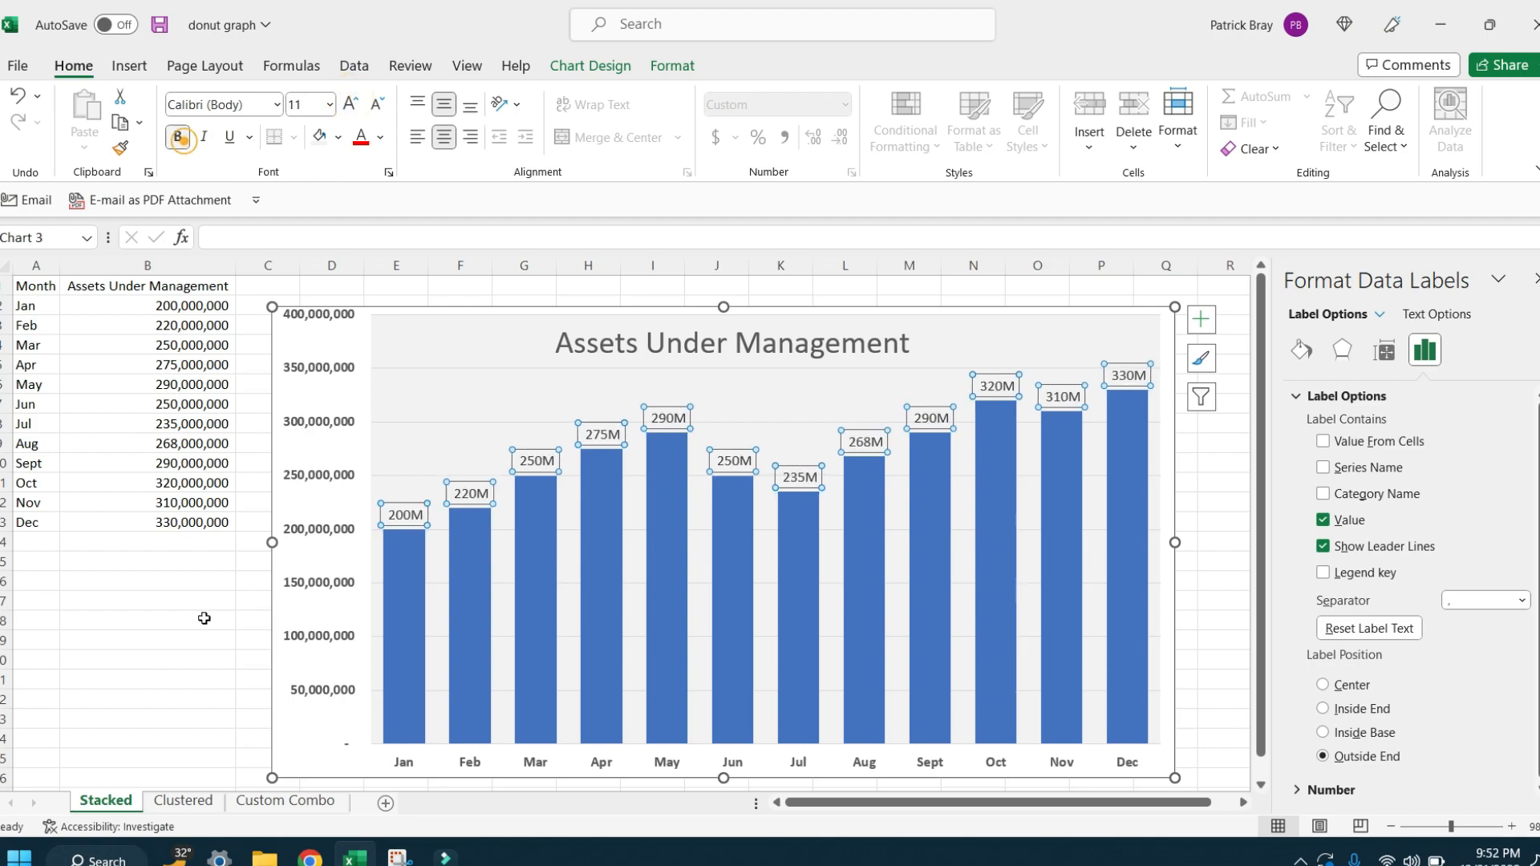
{"action": "left_click", "coordinate": [137, 628]}
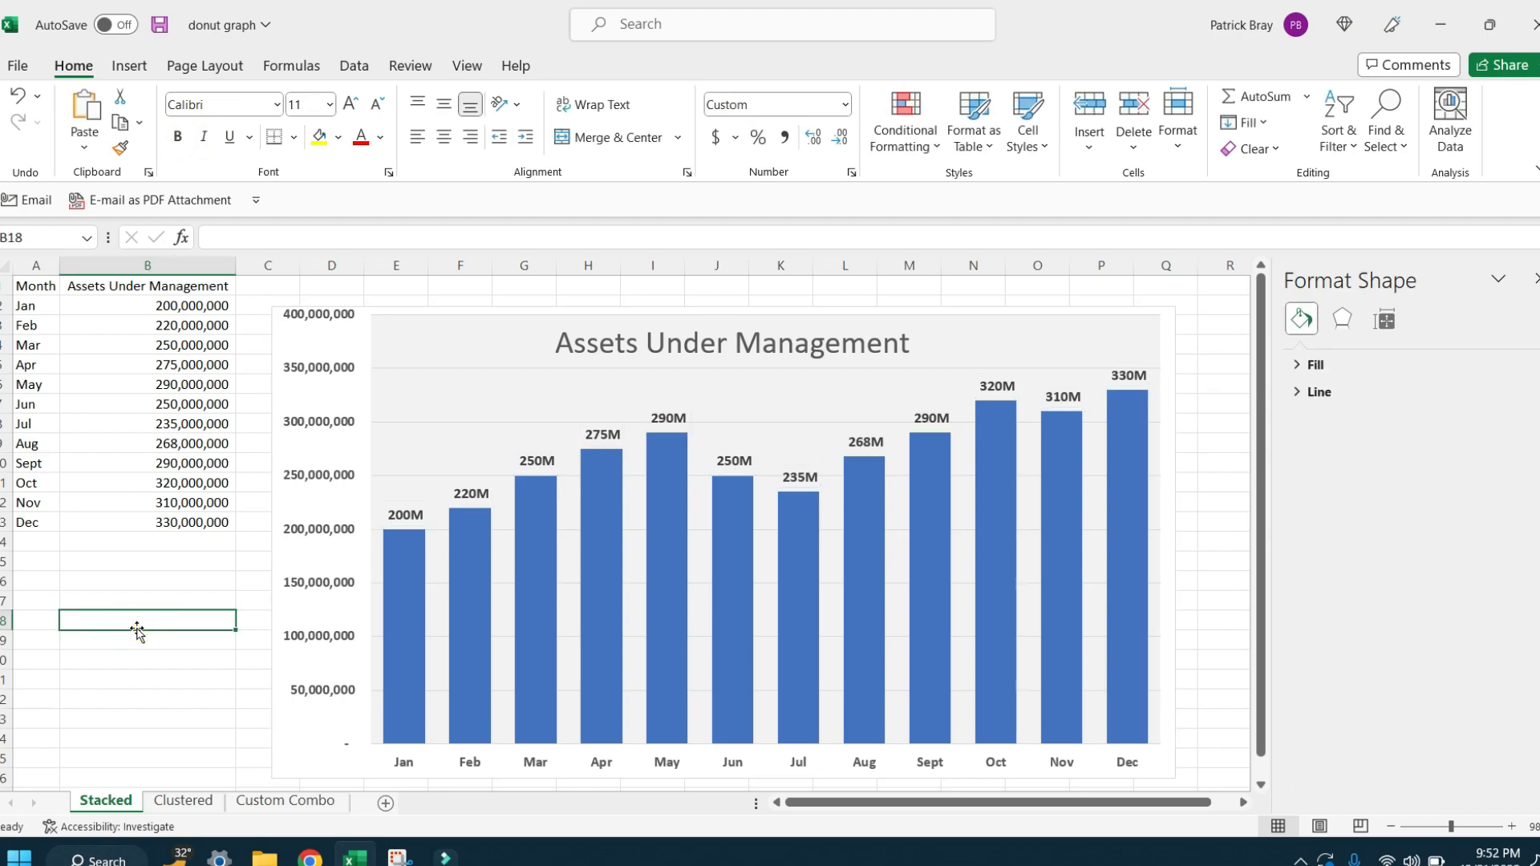
Step: Shift the Assets Under Management chart title slightly to the right above the columns
{"action": "left_click", "coordinate": [875, 337]}
{"action": "left_click", "coordinate": [875, 337]}
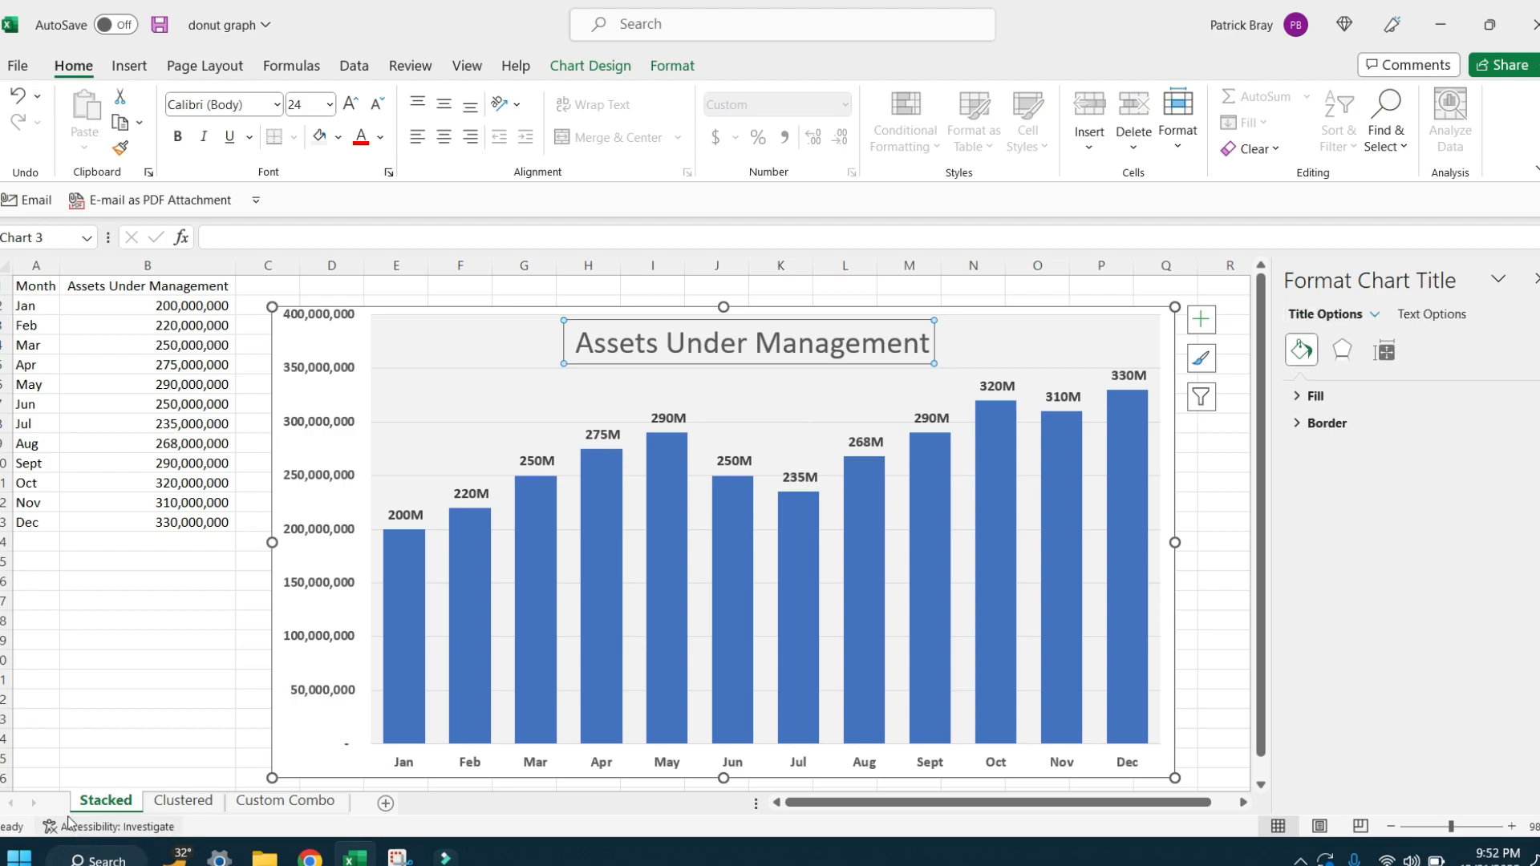
{"action": "left_click", "coordinate": [104, 685]}
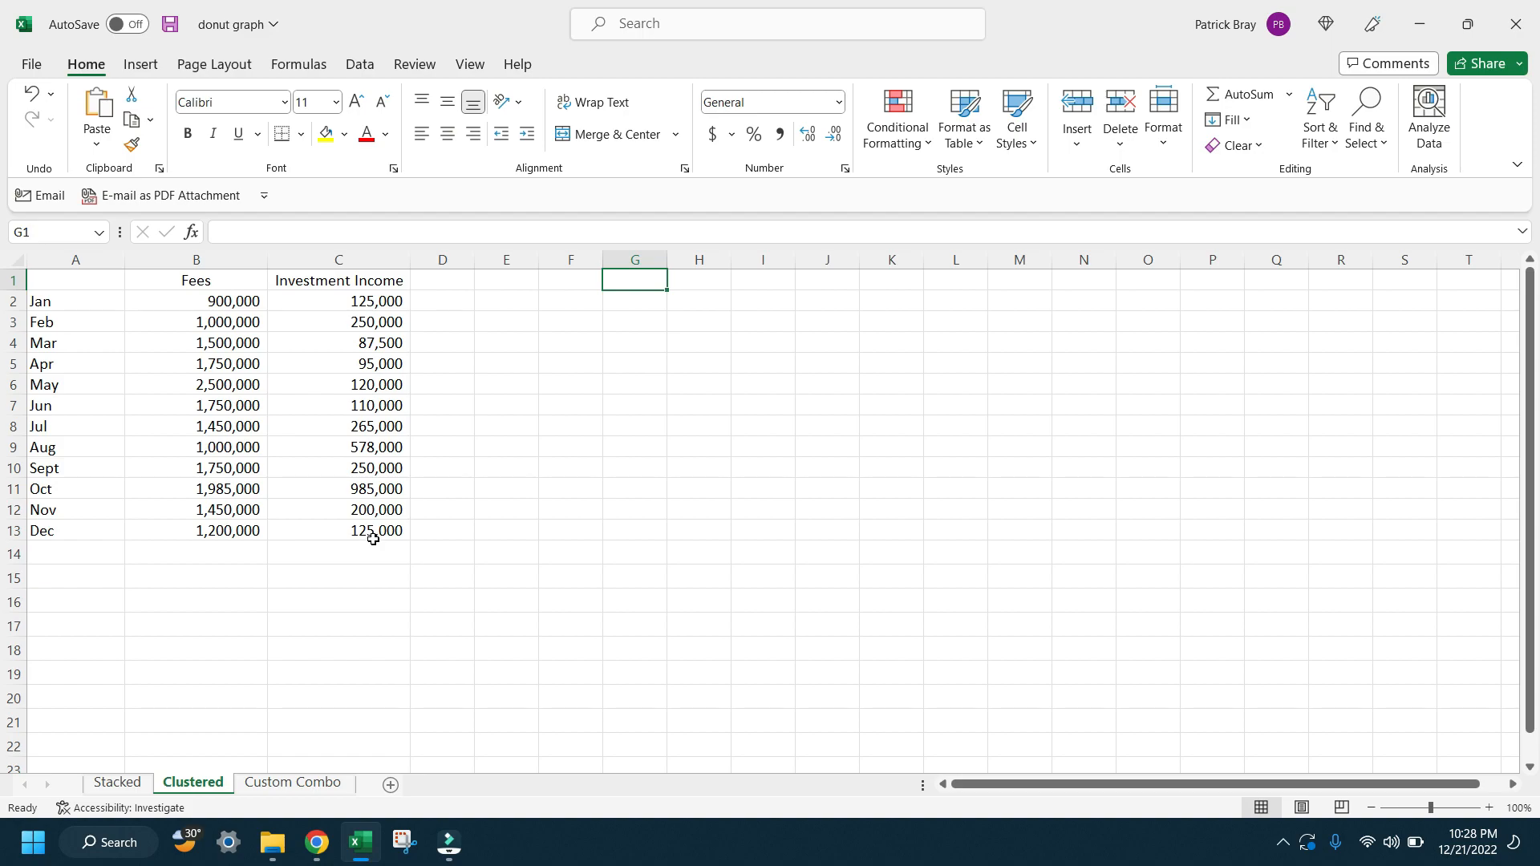
Step: Insert a 2-D stacked column chart from A1:C13 of the Clustered sheet and fit it over about D1:Q22 beside the data
{"action": "mouse_move", "coordinate": [373, 539]}
{"action": "left_mouse_down"}
{"action": "mouse_move", "coordinate": [152, 340]}
{"action": "mouse_move", "coordinate": [32, 277]}
{"action": "left_mouse_up"}
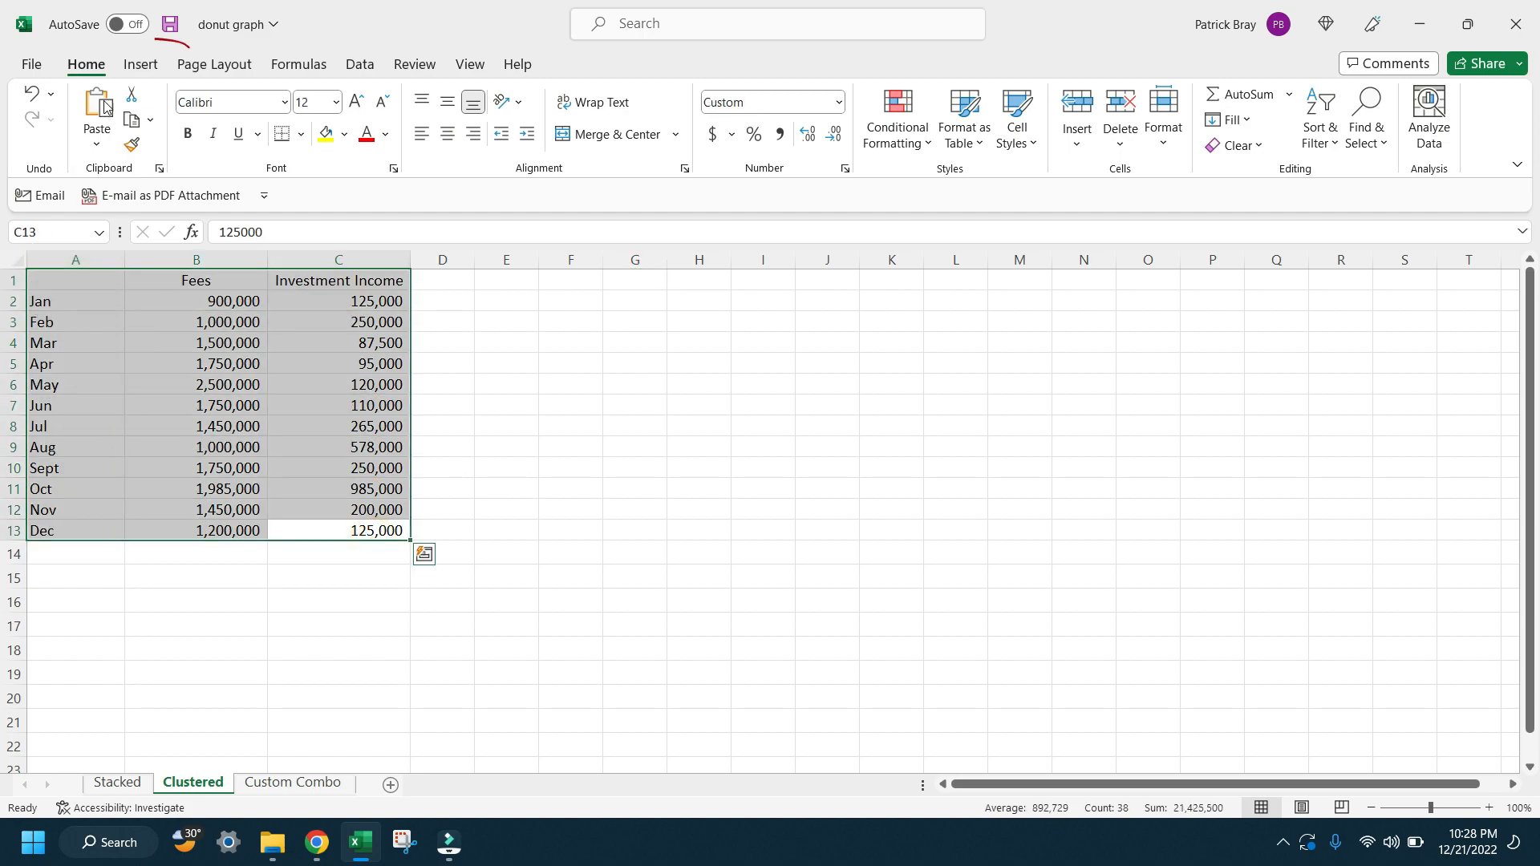
{"action": "left_click", "coordinate": [149, 67]}
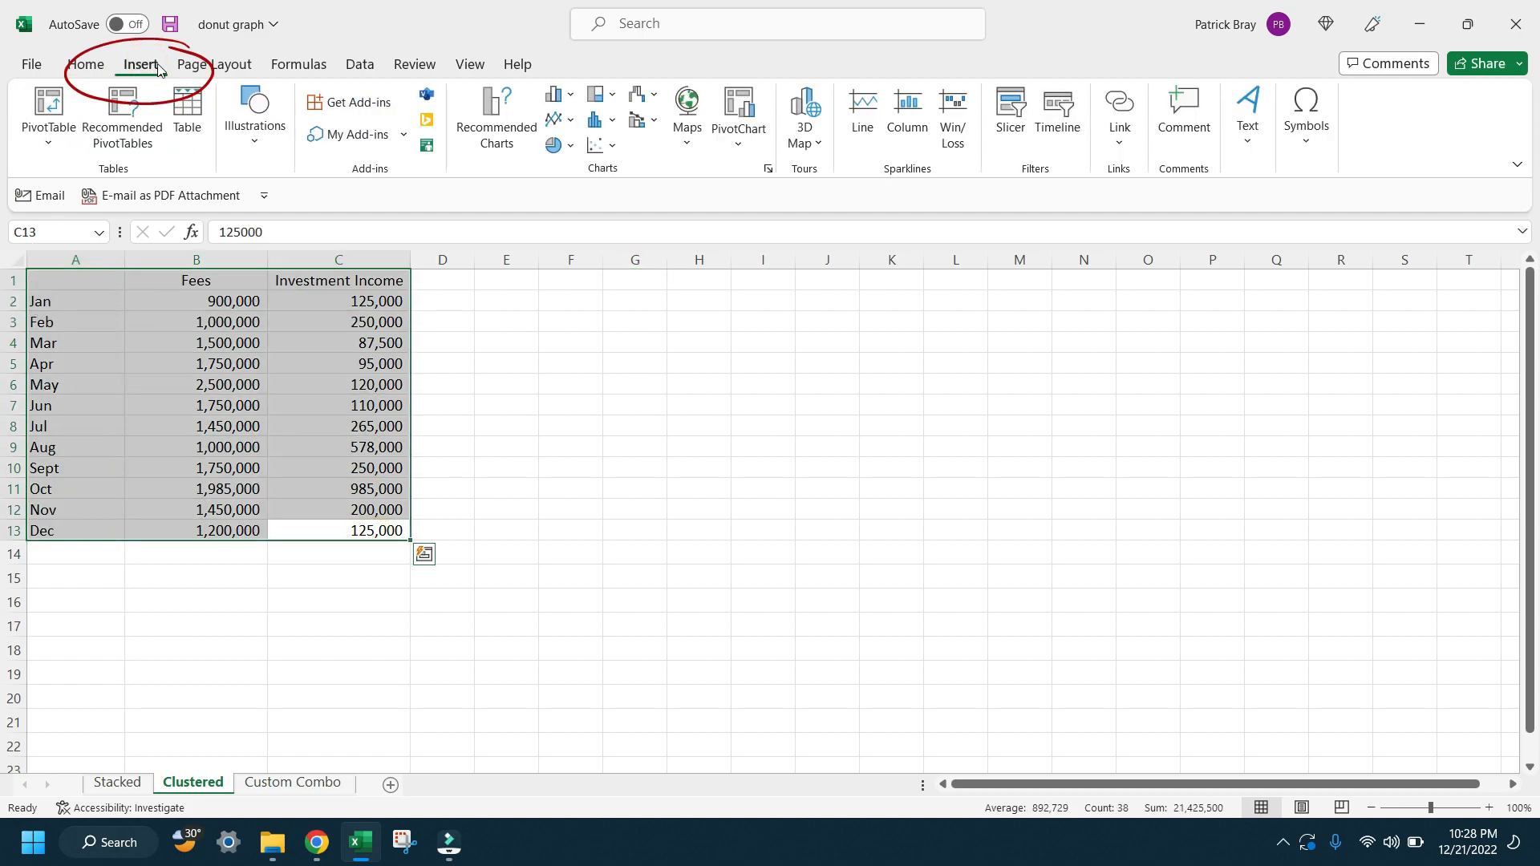
{"action": "left_click", "coordinate": [570, 98]}
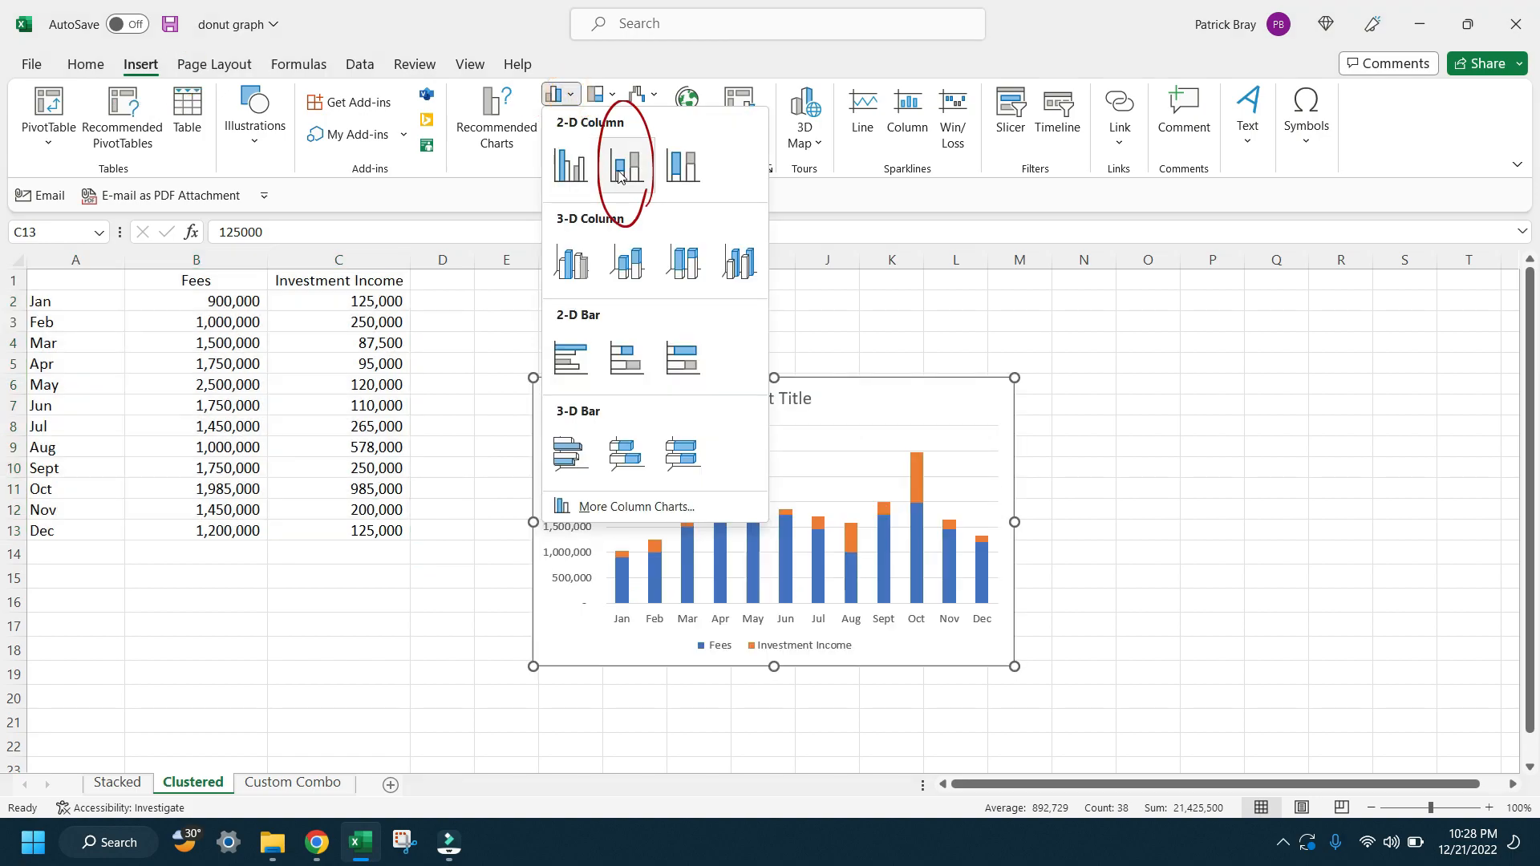
{"action": "left_click", "coordinate": [619, 175]}
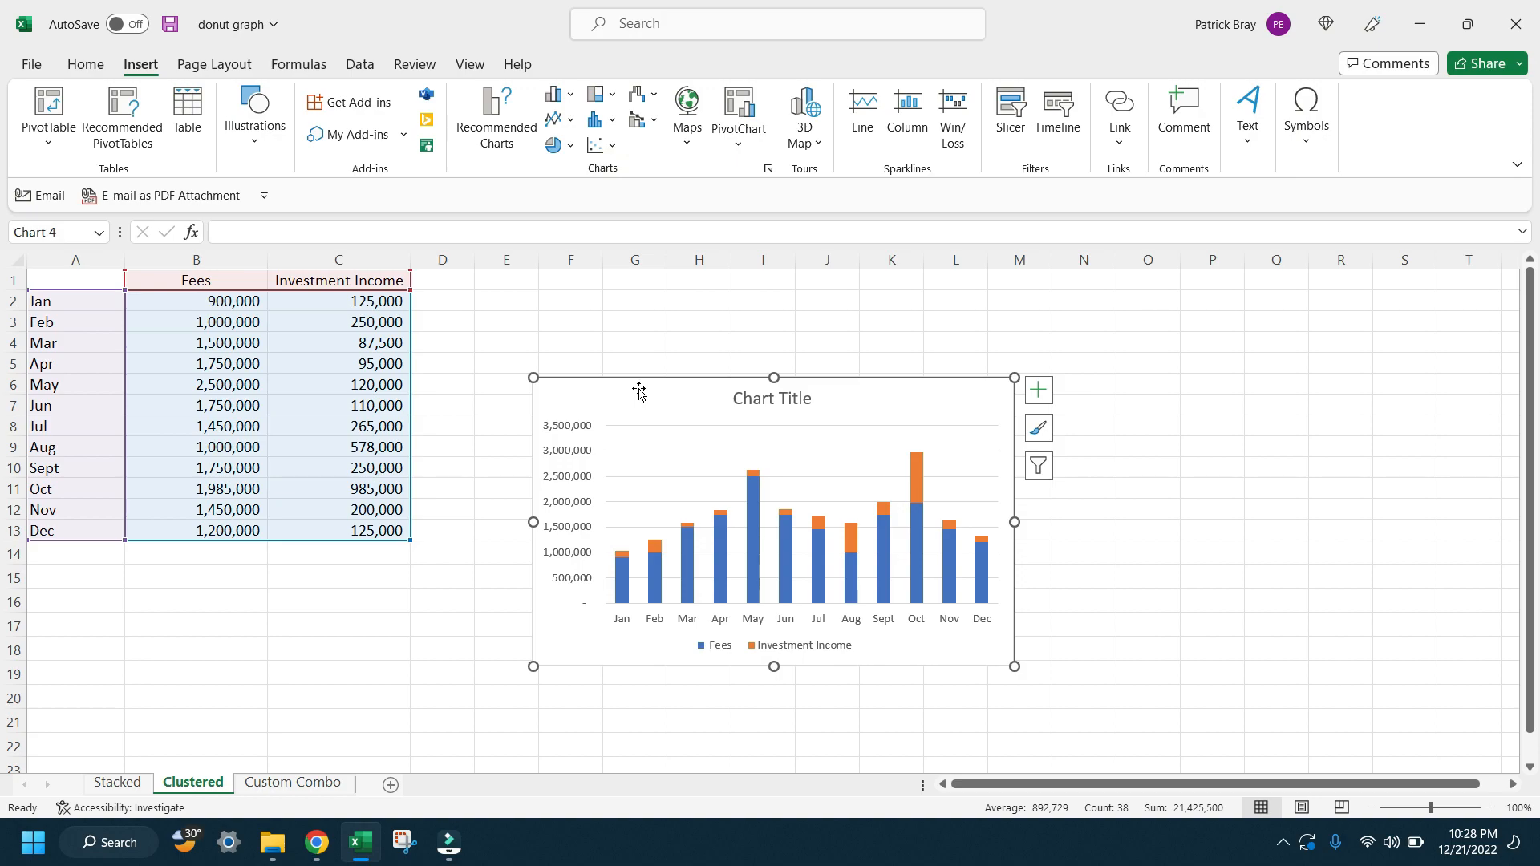
{"action": "left_click_drag", "start_coordinate": [639, 391], "coordinate": [543, 300]}
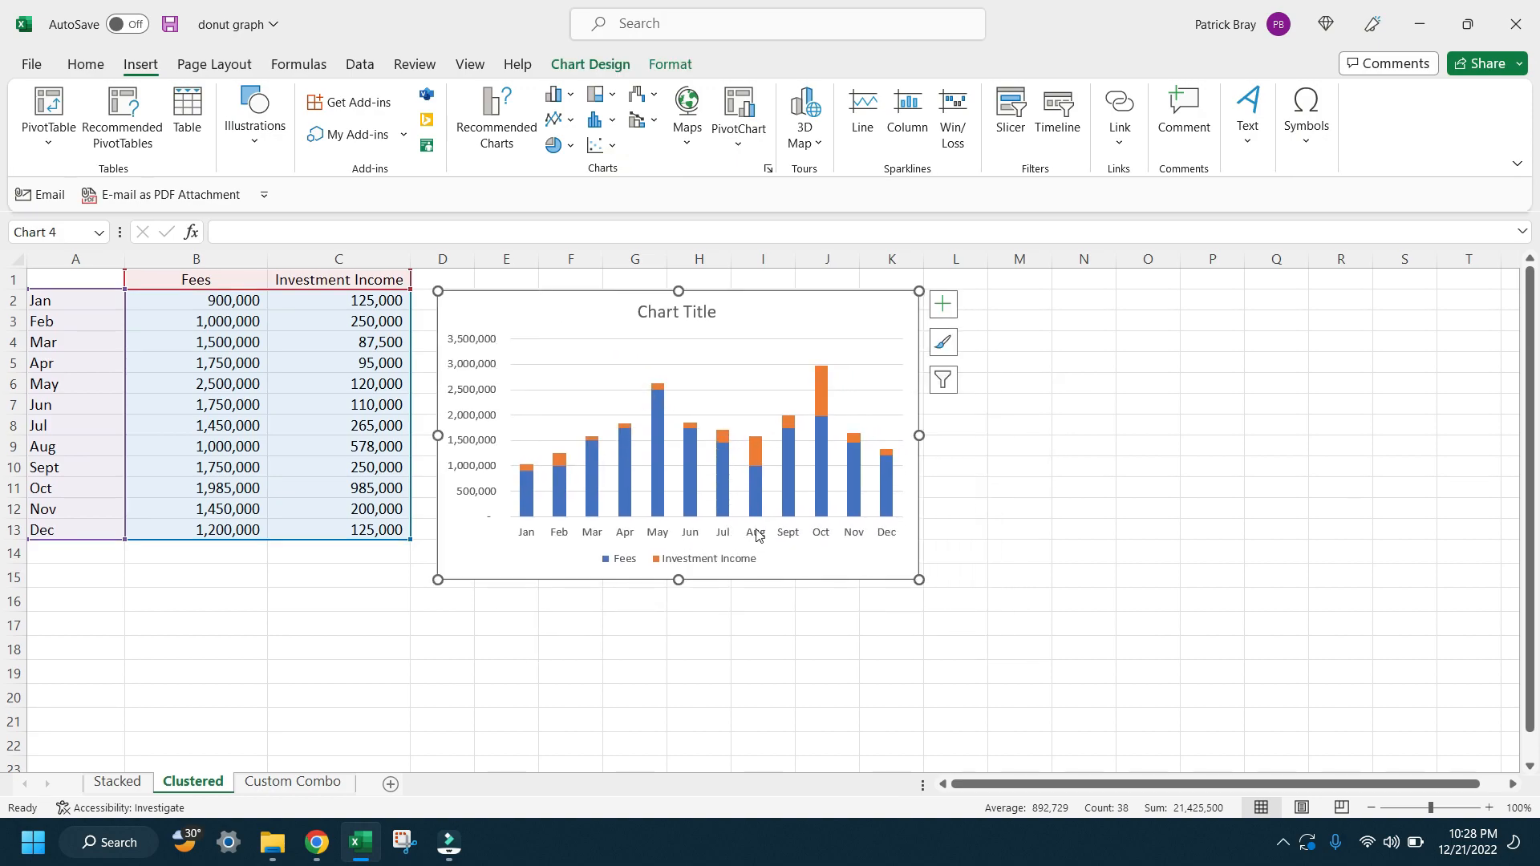
{"action": "left_click_drag", "start_coordinate": [919, 580], "coordinate": [1305, 749]}
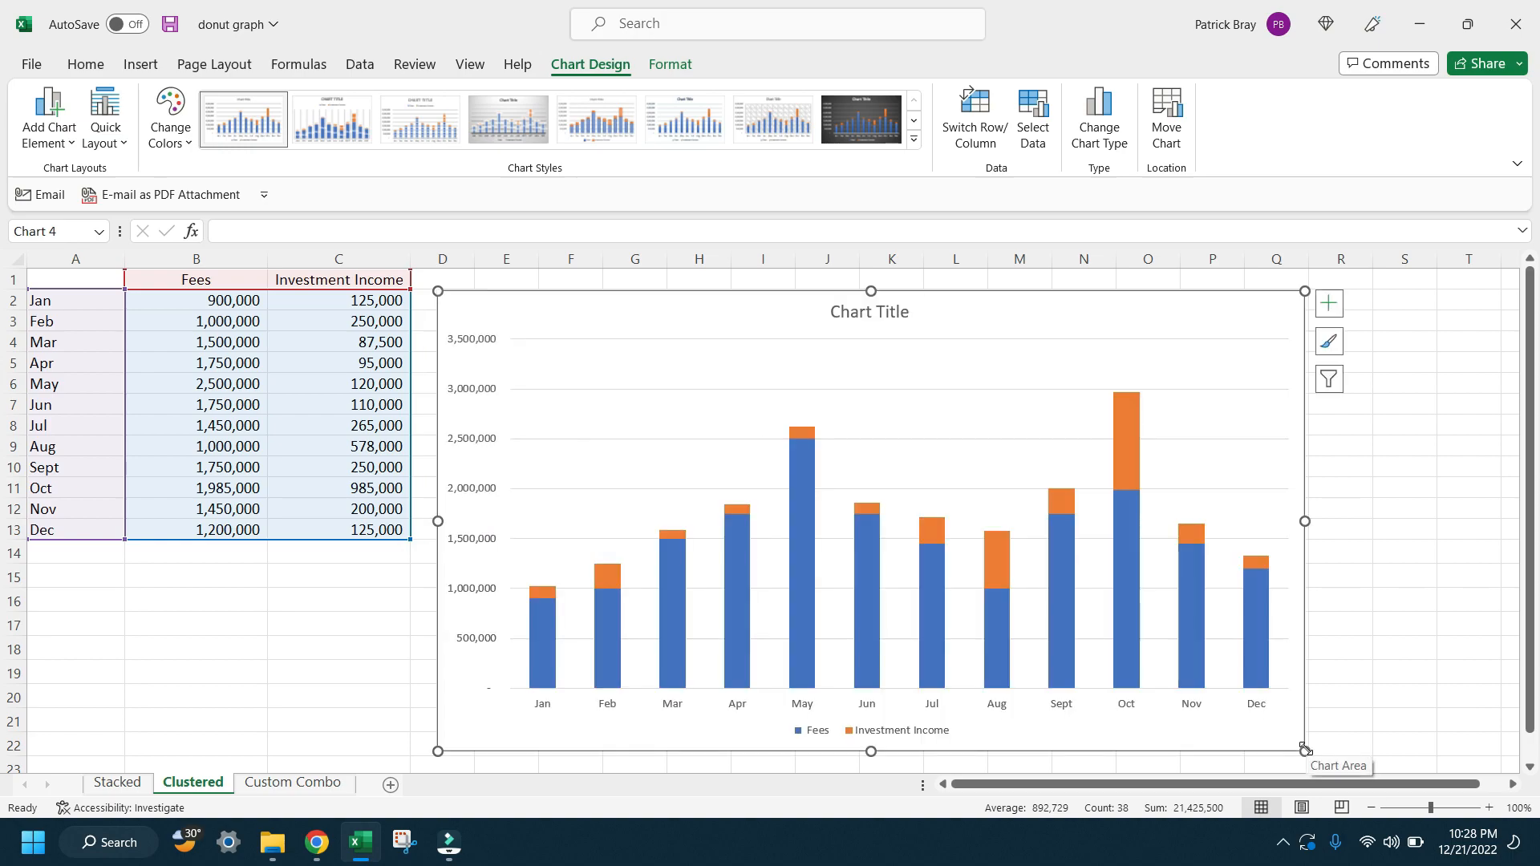
Step: Change the stacked column chart's title to "Revenue by Type" and close the title formatting options
{"action": "double_click", "coordinate": [869, 319]}
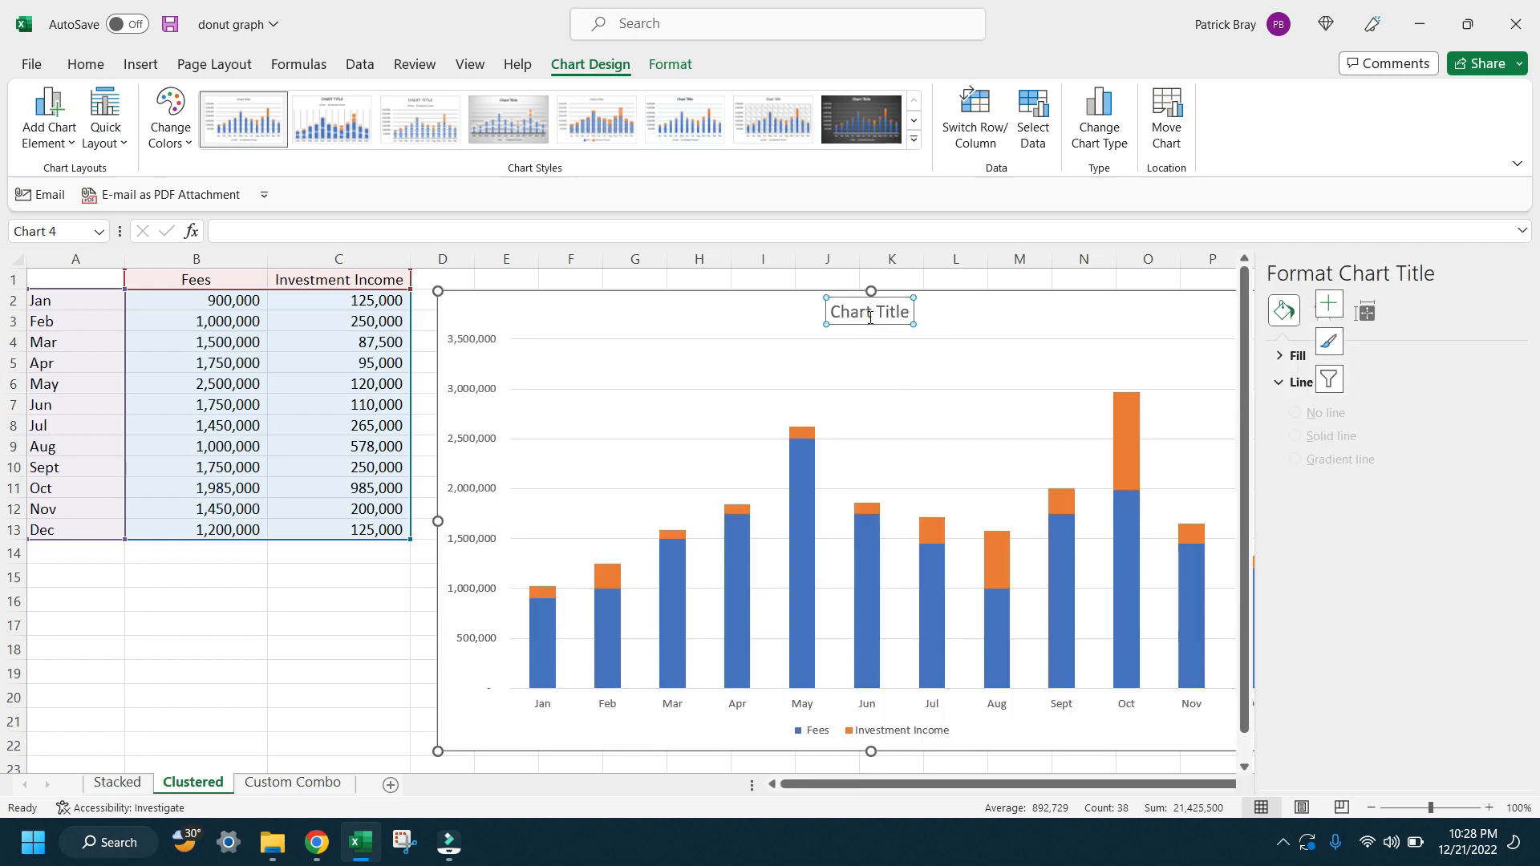
{"action": "double_click", "coordinate": [885, 313]}
{"action": "triple_click", "coordinate": [885, 313]}
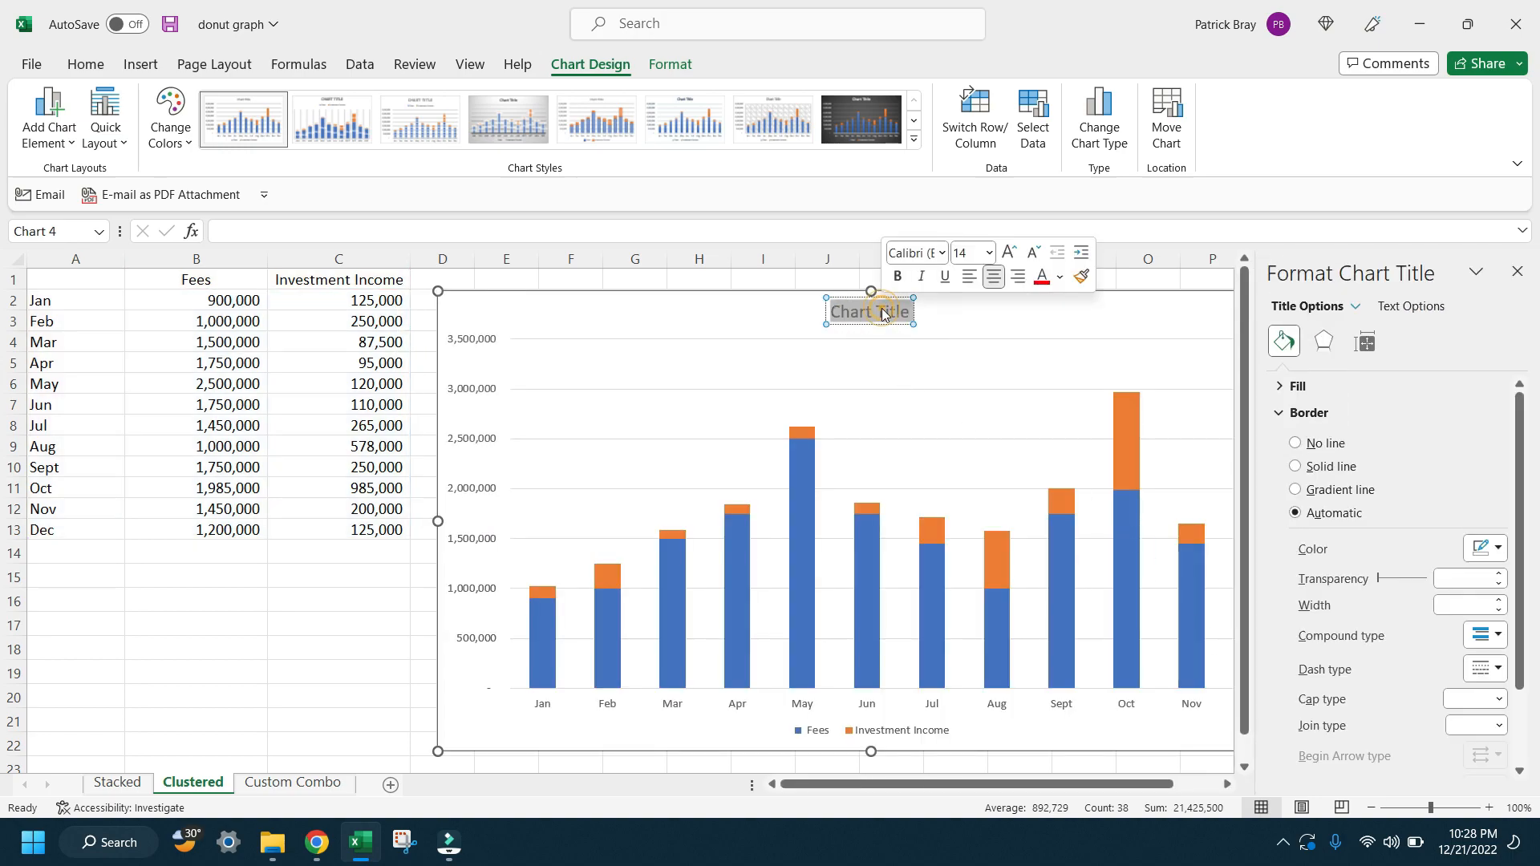
{"action": "type", "text": "Rever"}
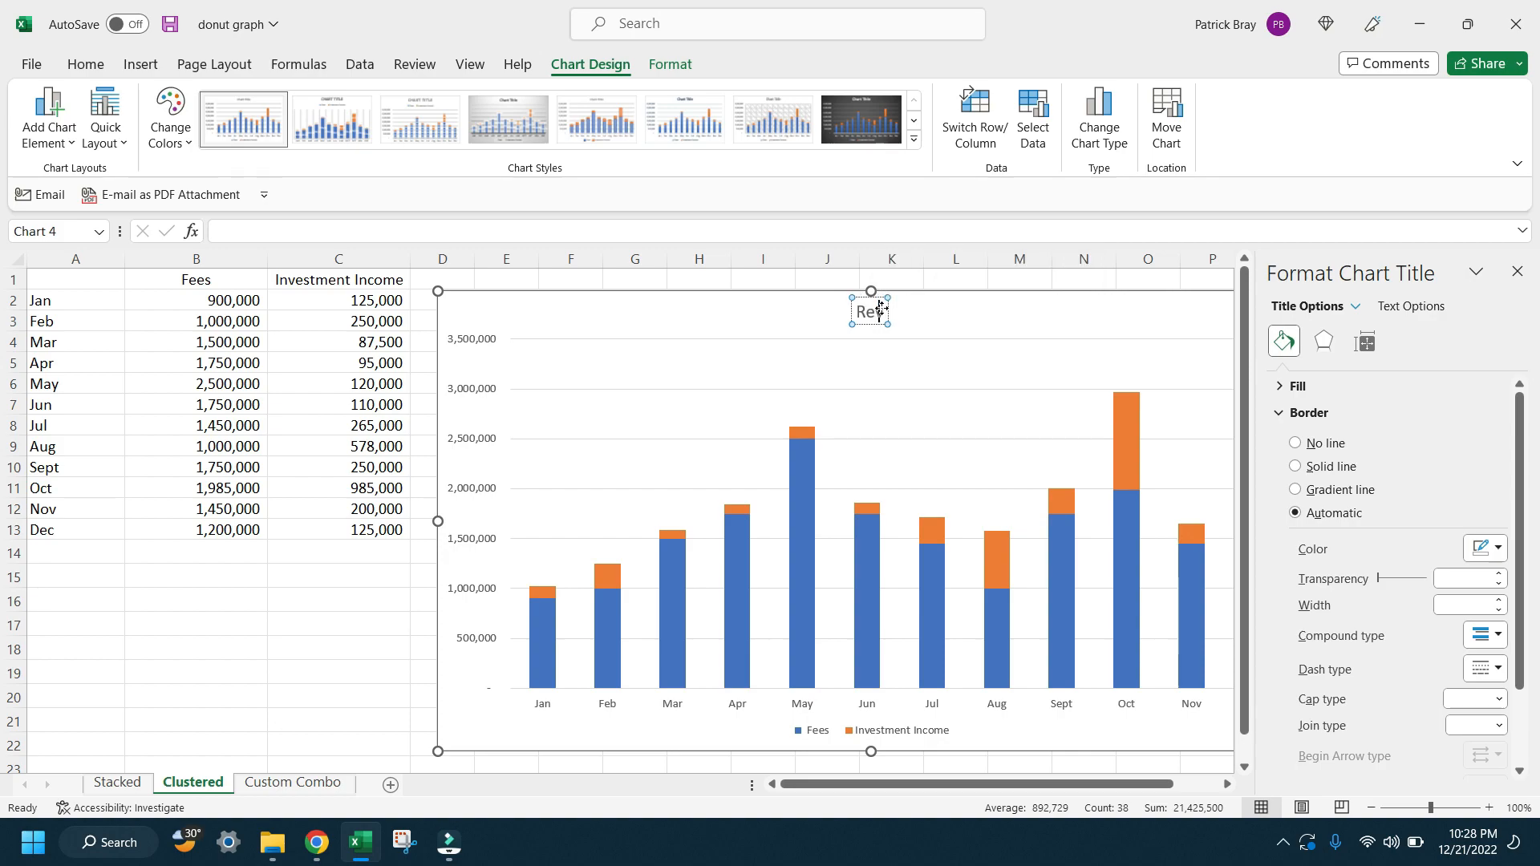
{"action": "type", "text": "ue"}
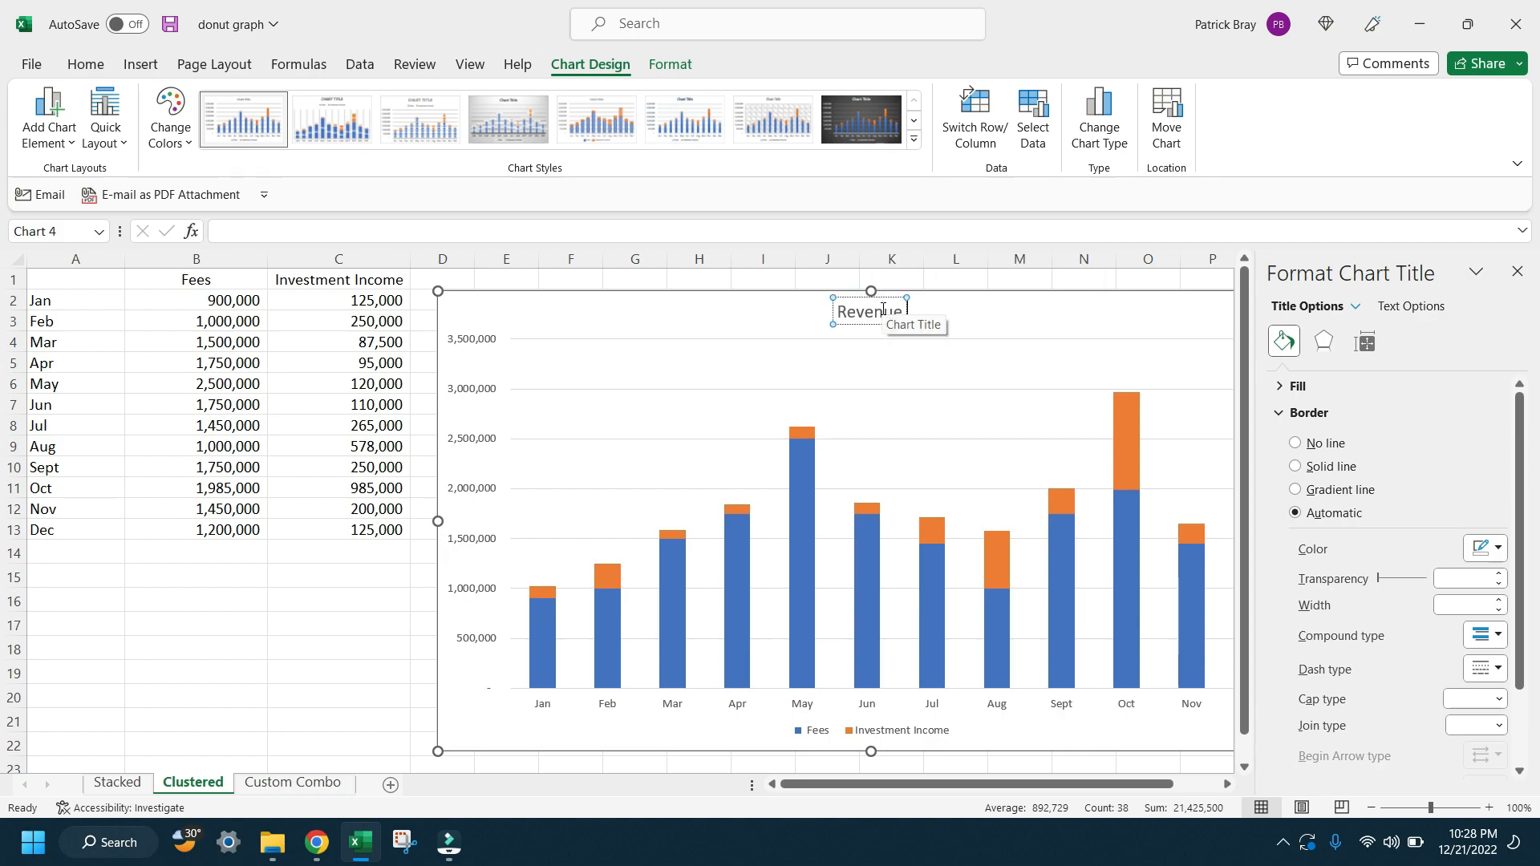
{"action": "type", "text": " by Type"}
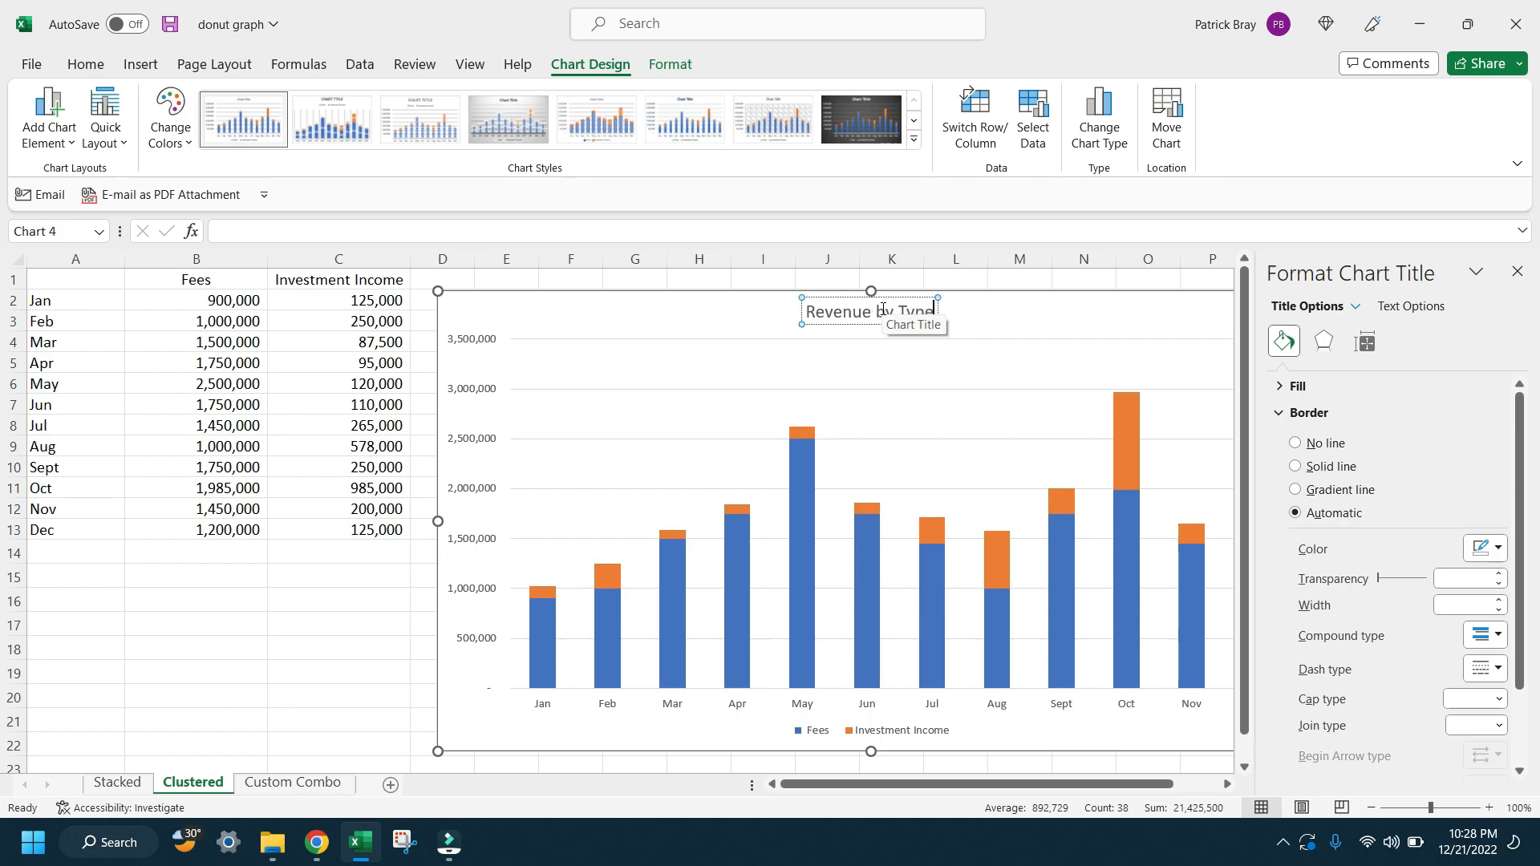
{"action": "left_click", "coordinate": [1518, 273]}
Step: Move the chart's legend to the lower-left corner of the chart
{"action": "left_click", "coordinate": [867, 740]}
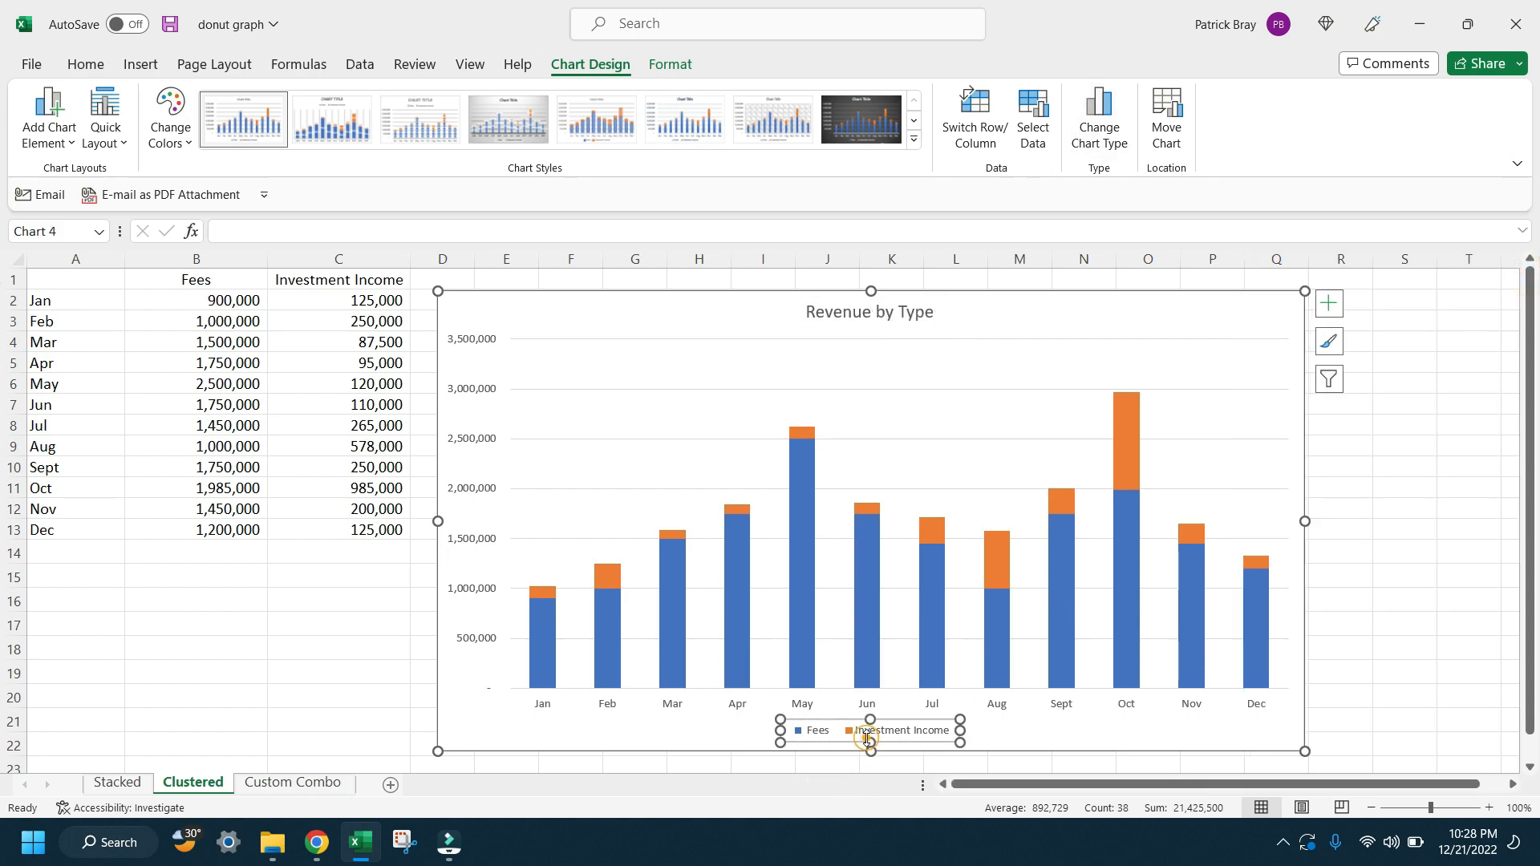
{"action": "left_click", "coordinate": [866, 738]}
{"action": "left_click_drag", "start_coordinate": [835, 740], "coordinate": [507, 742]}
Step: Extend the plot area slightly downward so it ends just above the legend
{"action": "left_click", "coordinate": [842, 697]}
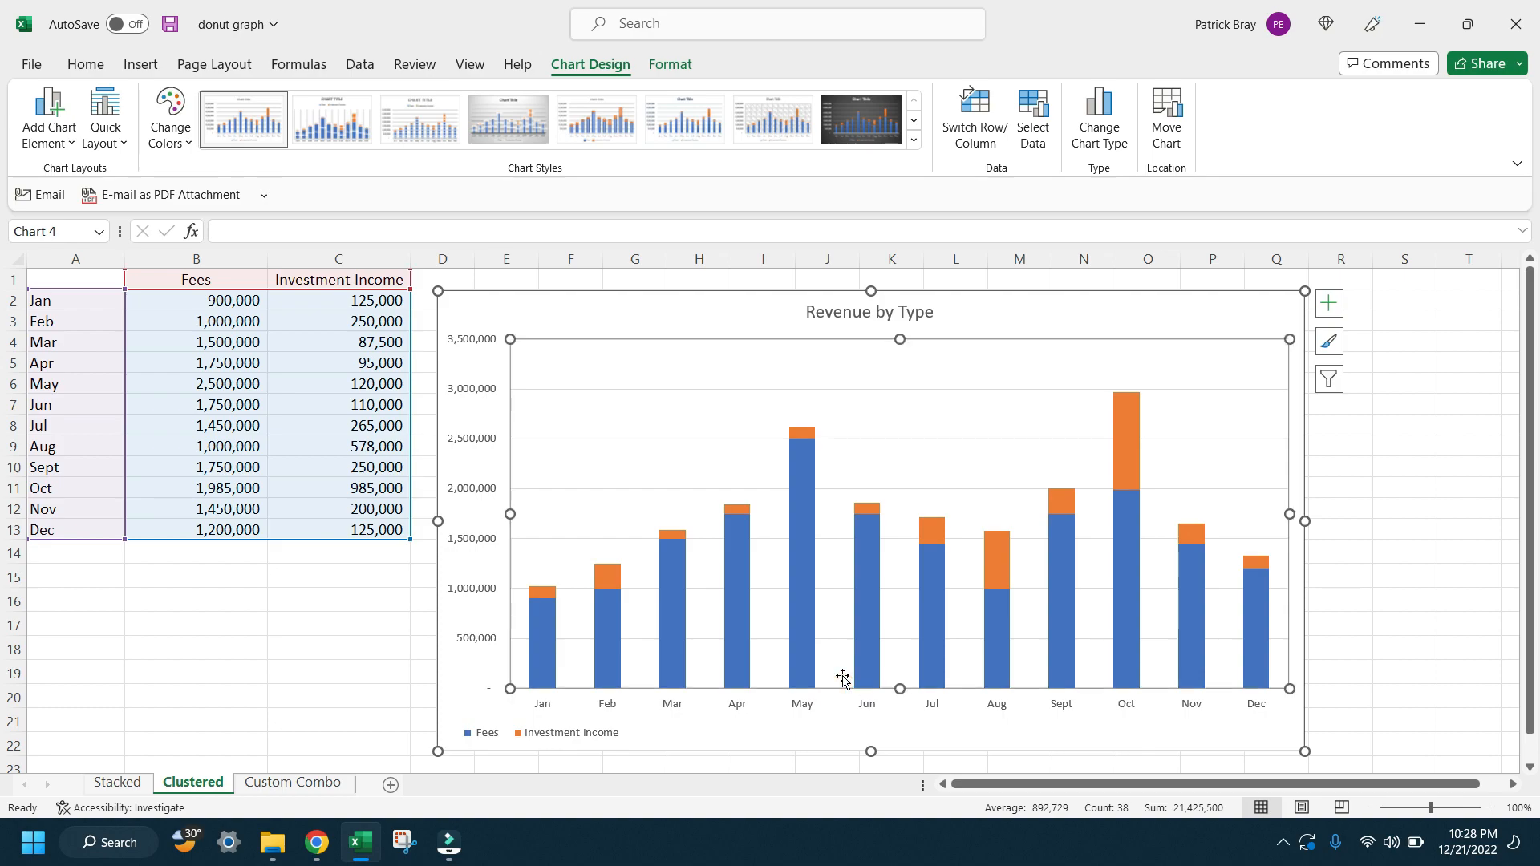
{"action": "left_click", "coordinate": [843, 676]}
{"action": "left_click_drag", "start_coordinate": [904, 688], "coordinate": [902, 707]}
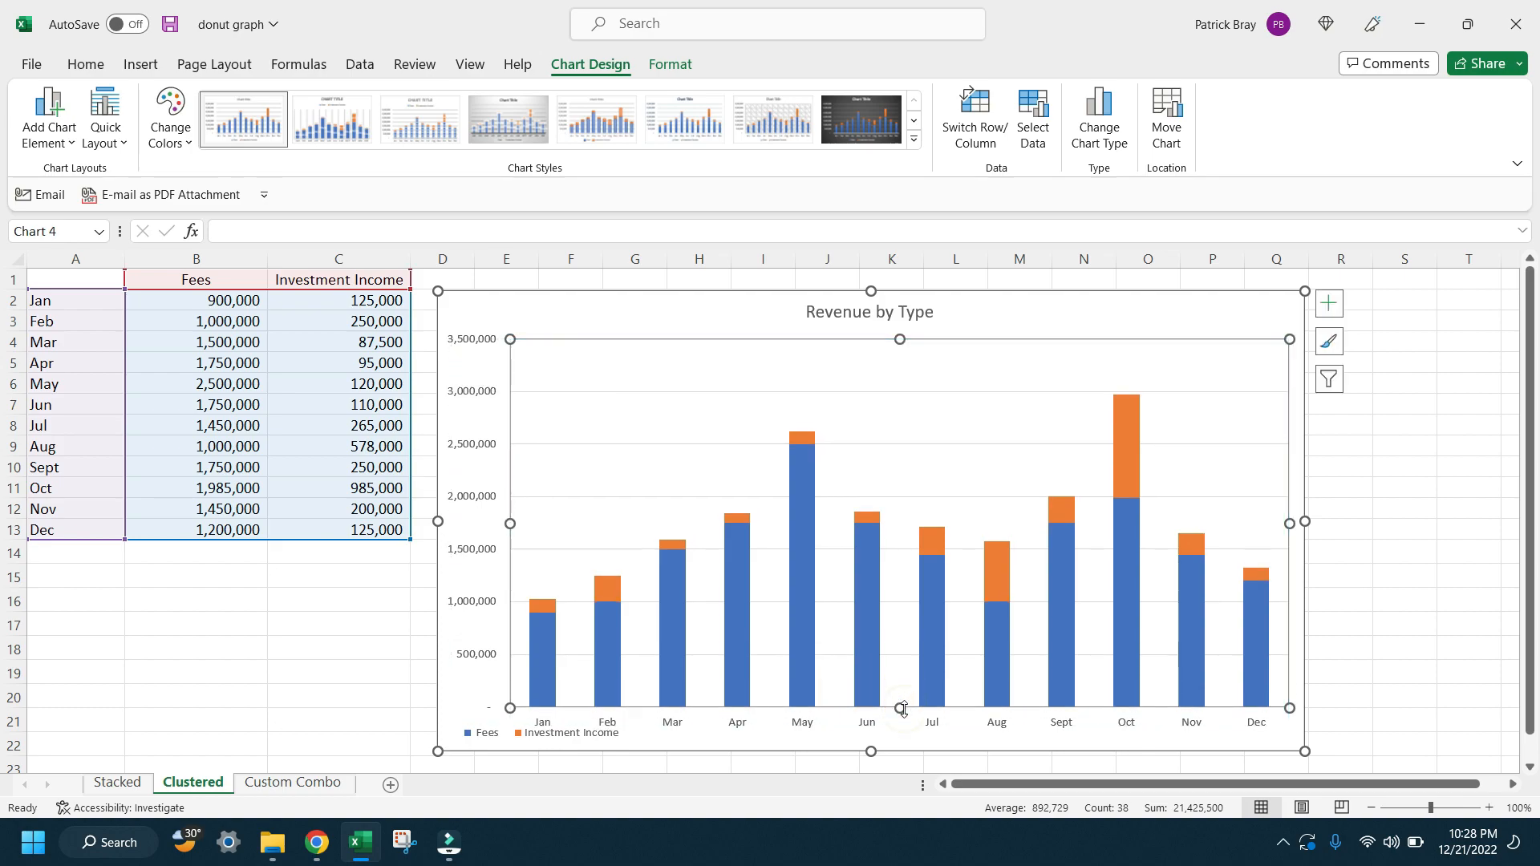
{"action": "left_click", "coordinate": [889, 750]}
Step: Shift the chart title slightly down and extend the plot area to the chart's upper edge behind it
{"action": "left_click", "coordinate": [849, 314]}
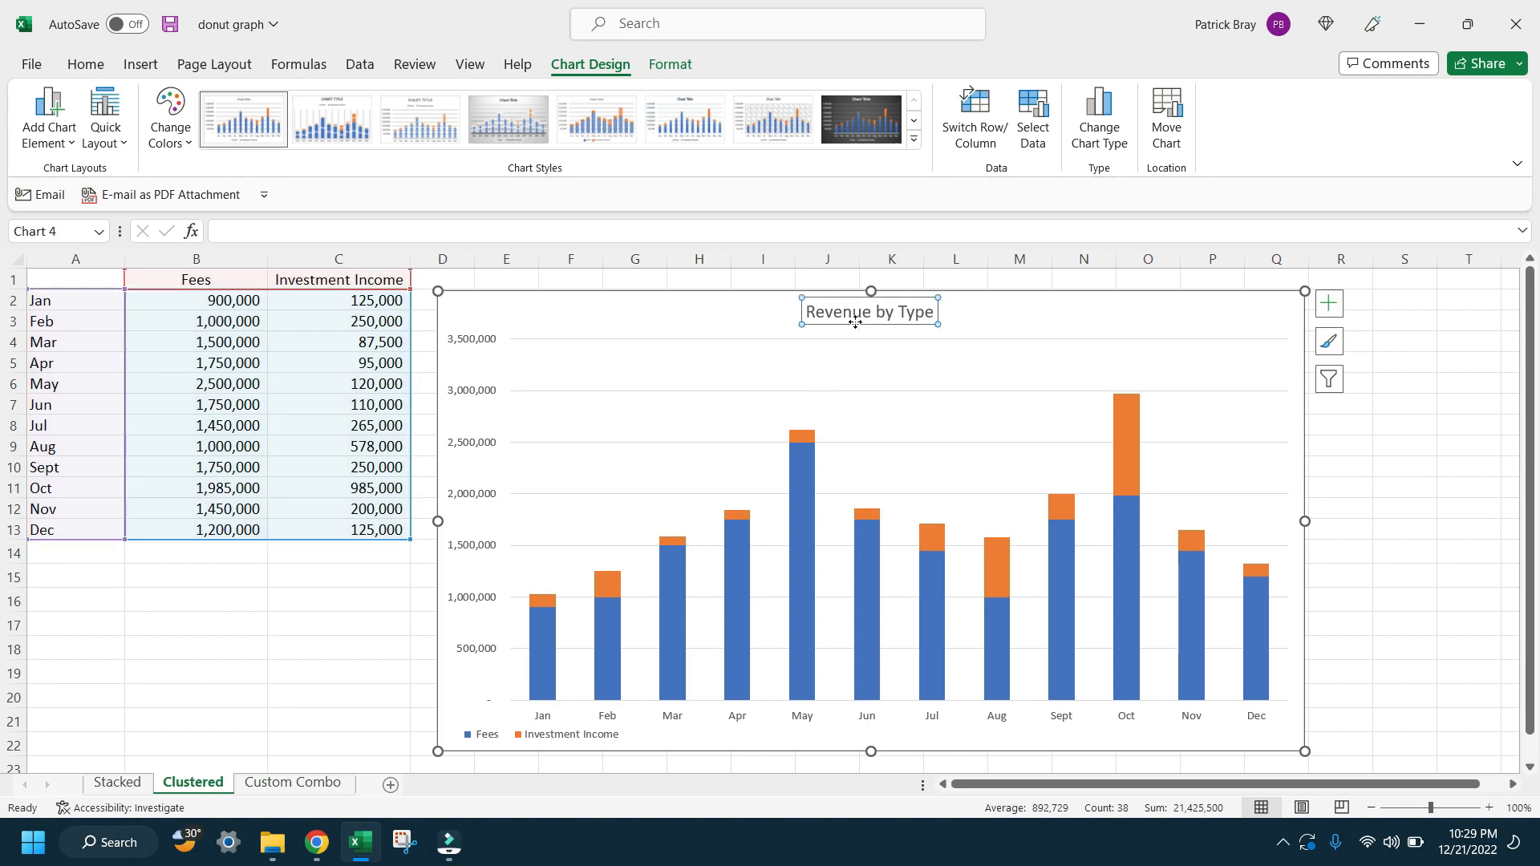
{"action": "mouse_move", "coordinate": [880, 327]}
{"action": "left_mouse_down"}
{"action": "mouse_move", "coordinate": [896, 337]}
{"action": "mouse_move", "coordinate": [899, 303]}
{"action": "mouse_move", "coordinate": [867, 345]}
{"action": "left_mouse_up"}
{"action": "left_click", "coordinate": [896, 337]}
{"action": "left_click", "coordinate": [895, 321]}
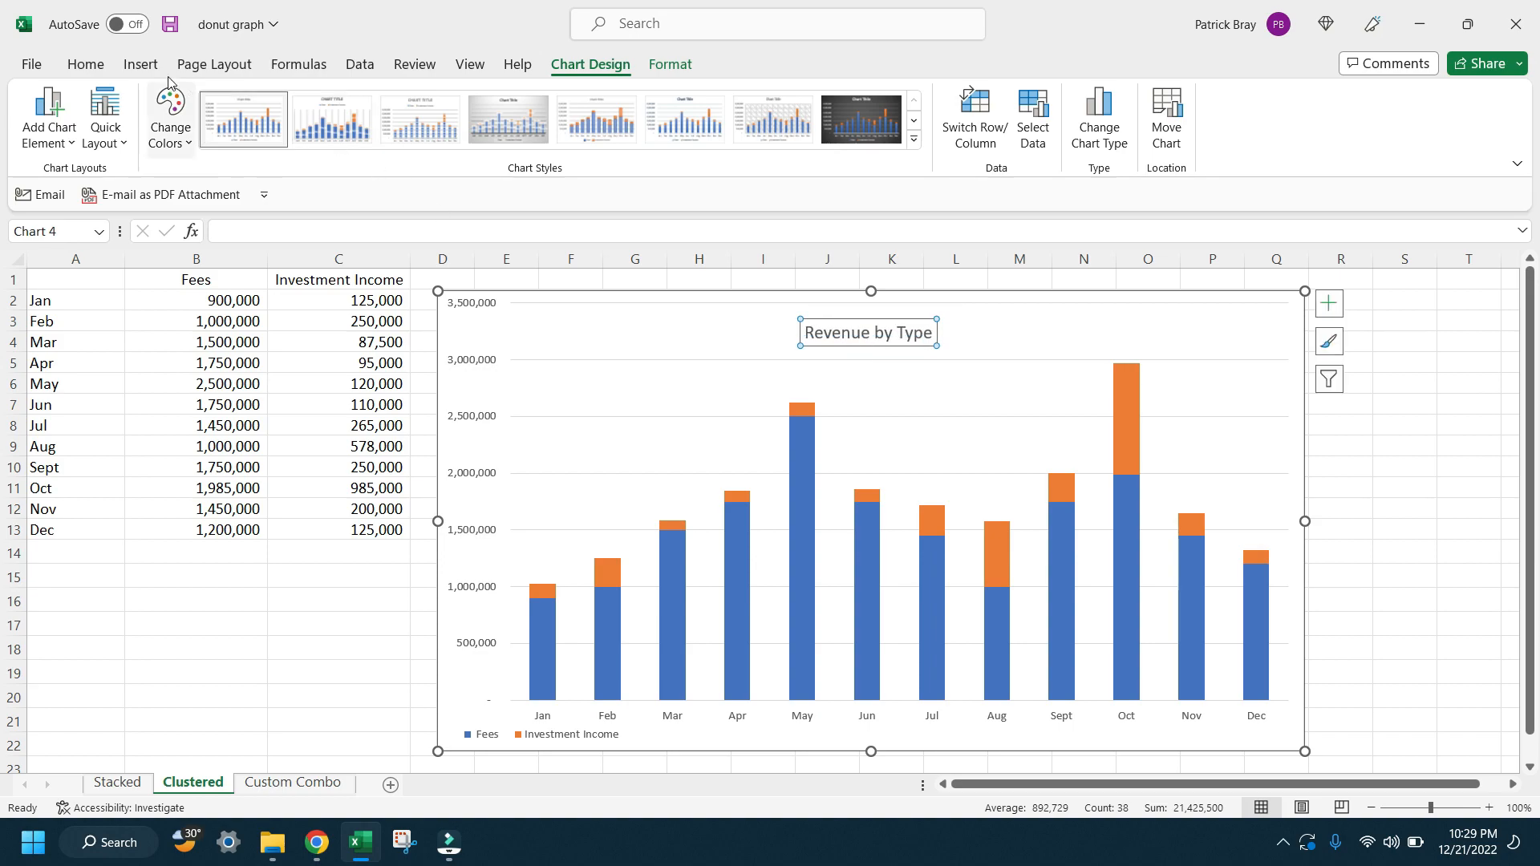
Step: Enlarge the Revenue by Type title to font size 18 and recentre it above the columns
{"action": "left_click", "coordinate": [86, 65]}
{"action": "left_click", "coordinate": [358, 102]}
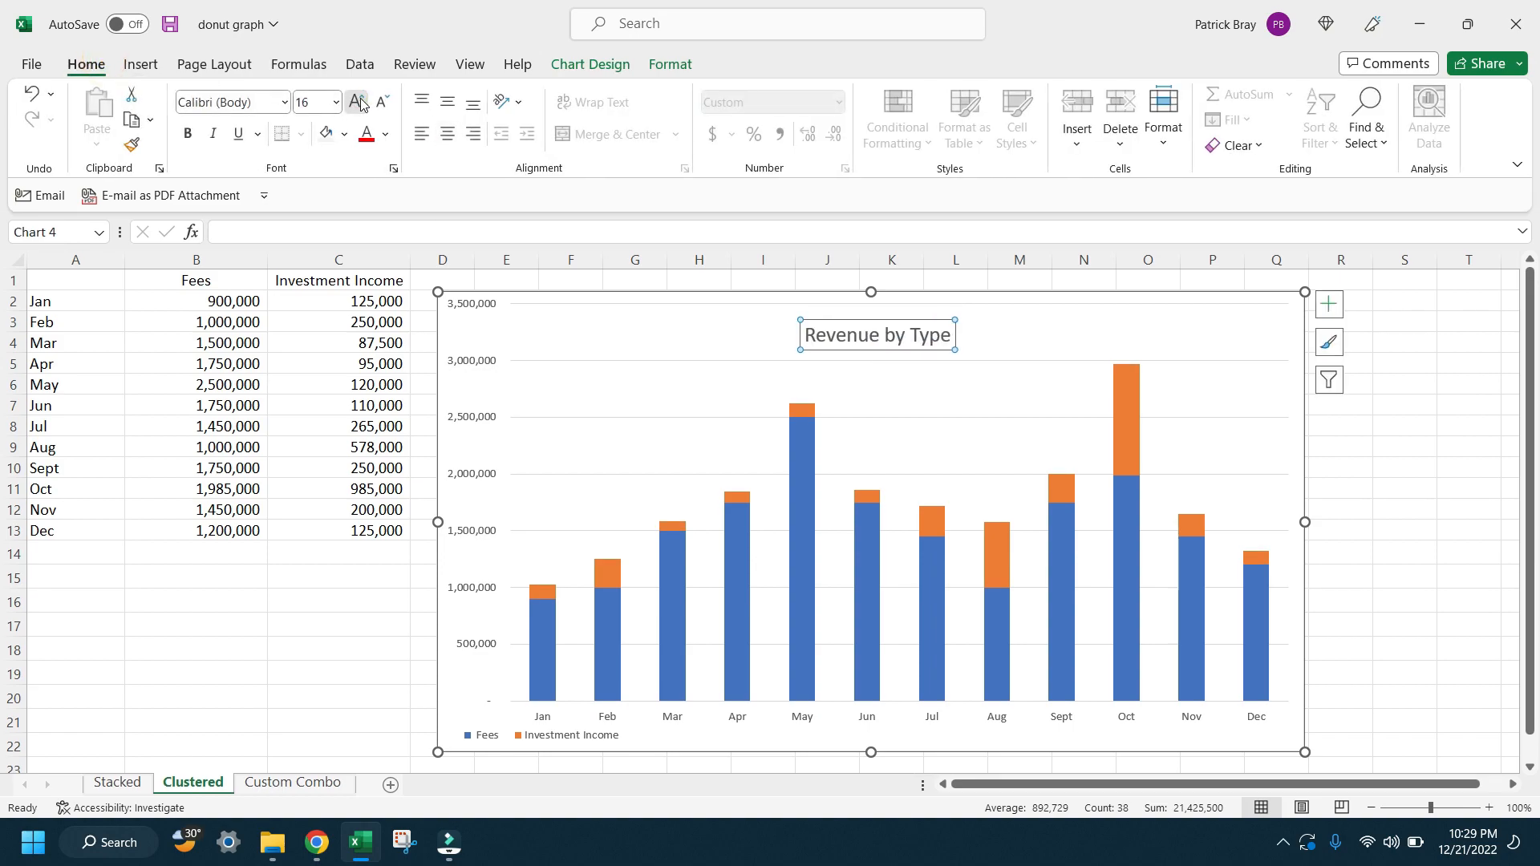
{"action": "left_click", "coordinate": [358, 102]}
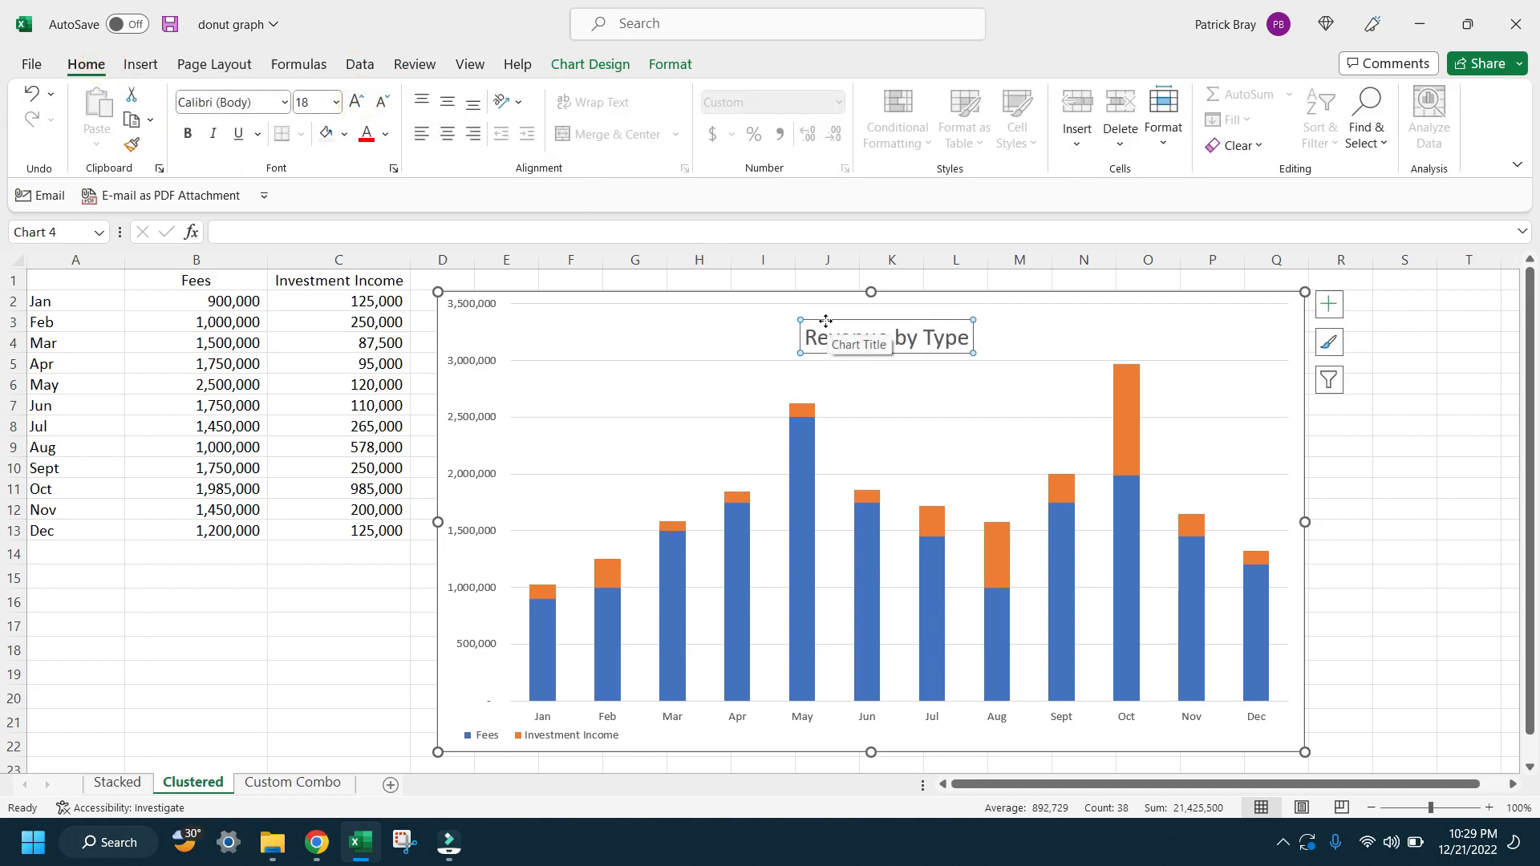
{"action": "left_click_drag", "start_coordinate": [826, 321], "coordinate": [806, 318]}
Step: Fill the plot area of the Revenue by Type chart with light gray
{"action": "left_click", "coordinate": [999, 486]}
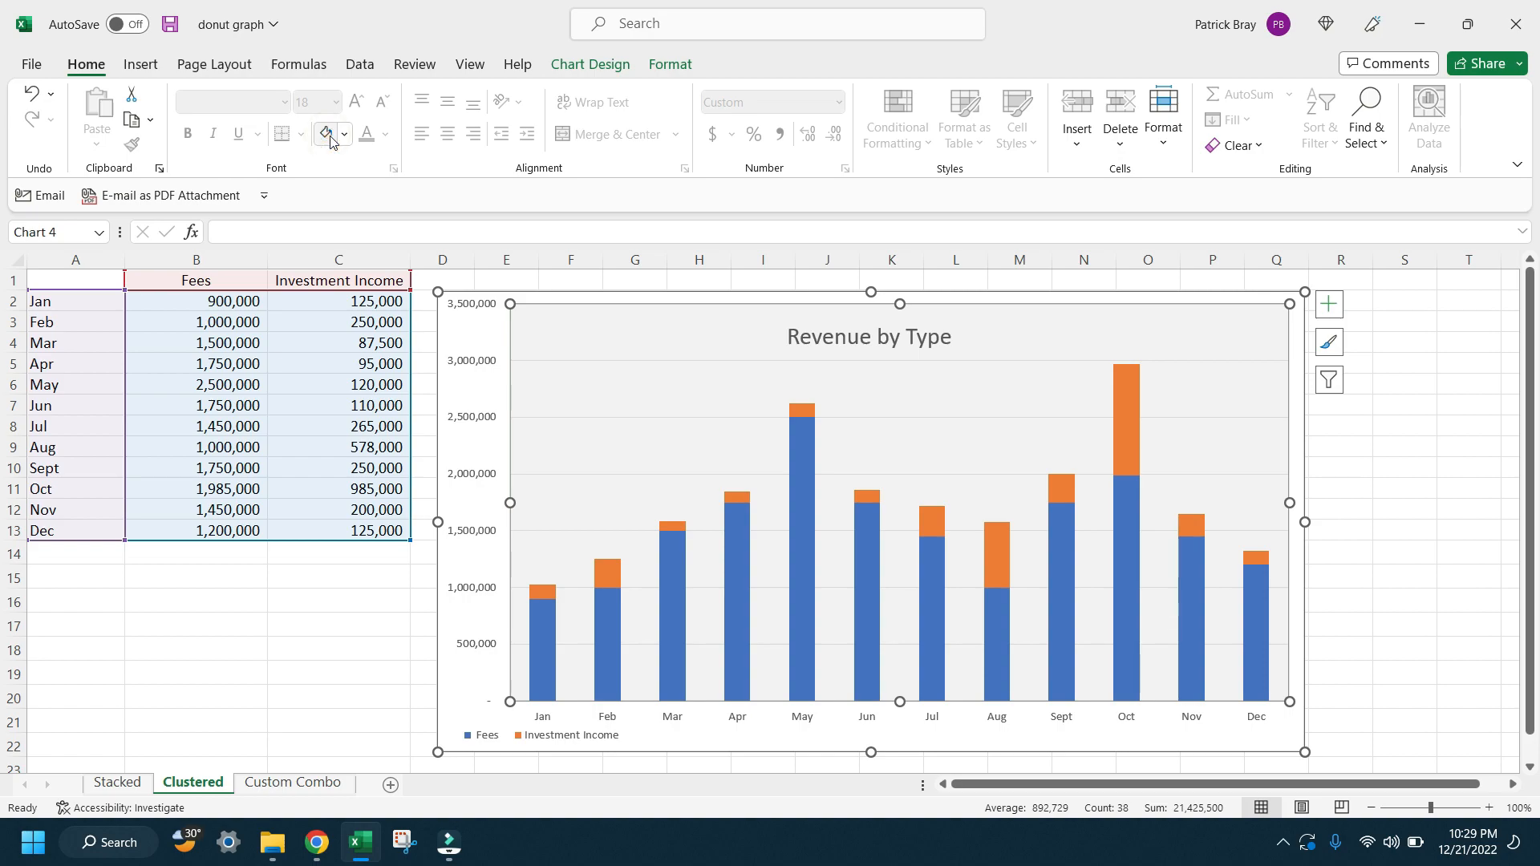
Step: Enlarge the value axis labels of the Revenue by Type chart to font size 10.5
{"action": "left_click", "coordinate": [469, 362]}
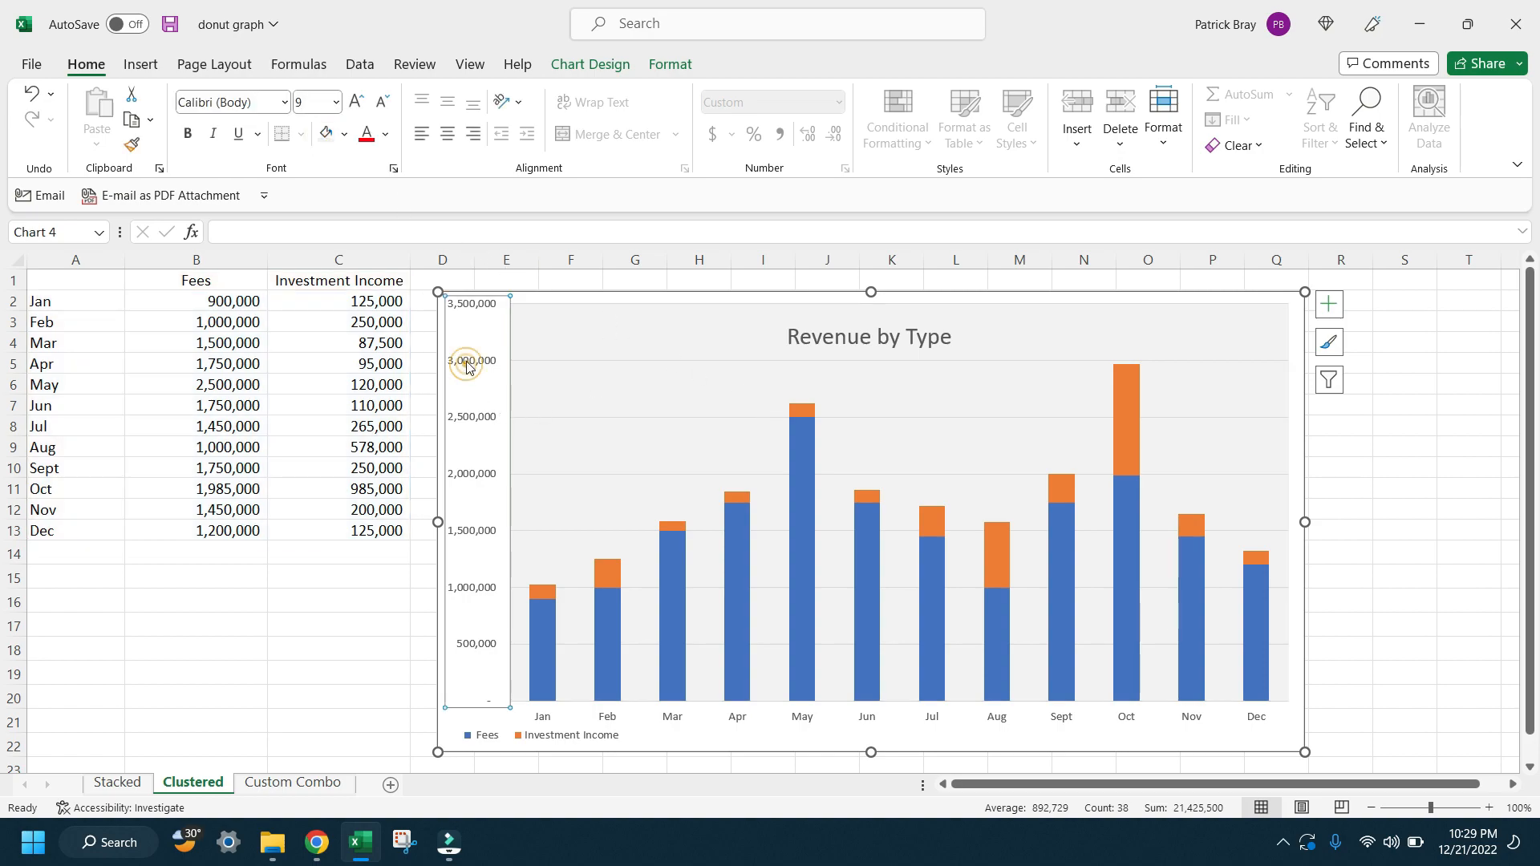
{"action": "left_click", "coordinate": [357, 101]}
{"action": "left_click", "coordinate": [357, 102]}
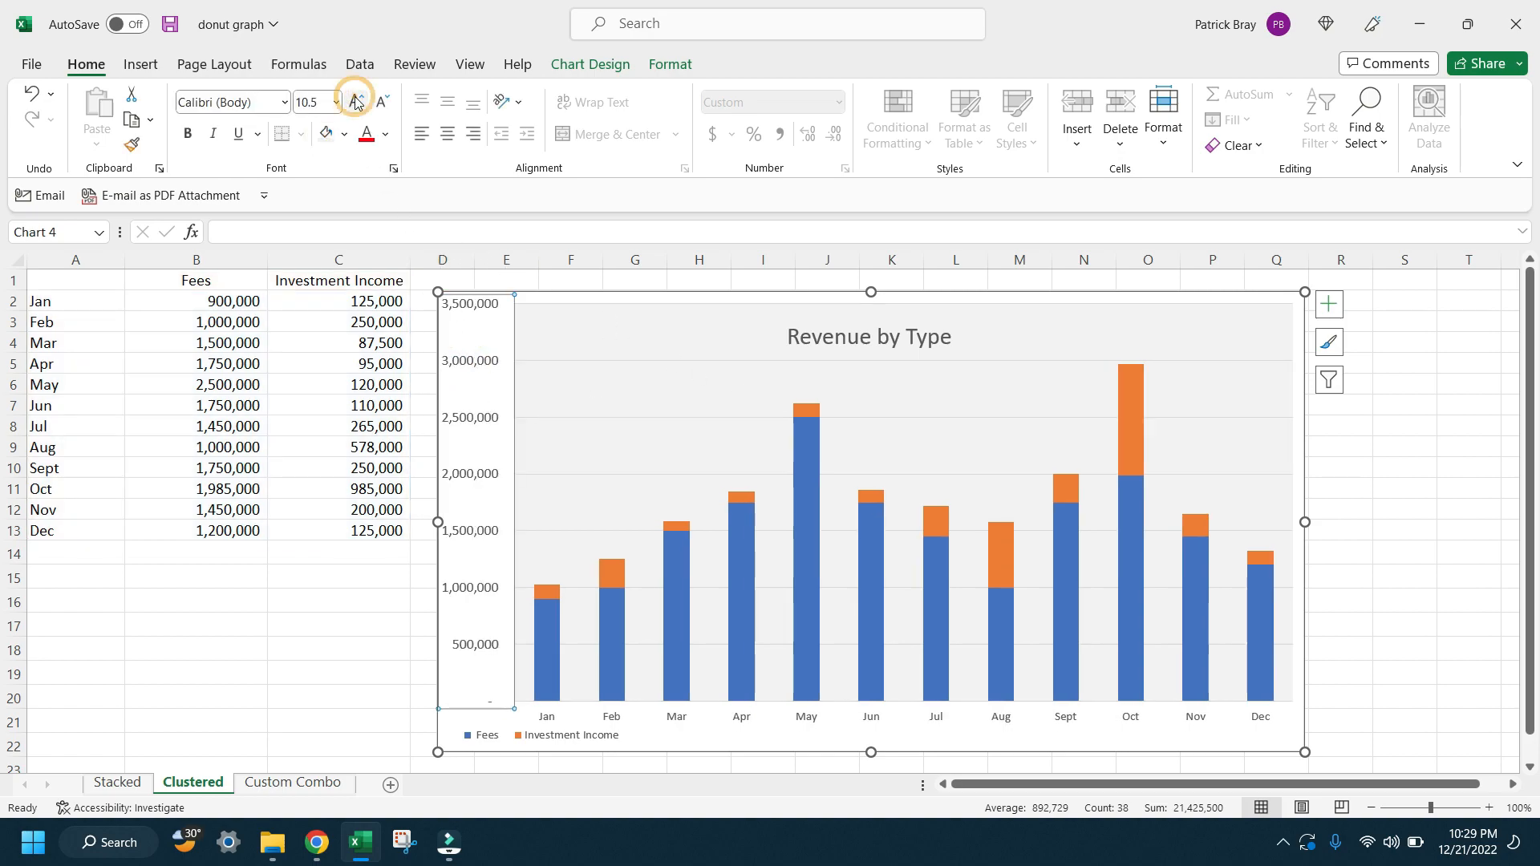
Step: Make the month axis labels bold and increase their font size by one increment
{"action": "left_click", "coordinate": [682, 718]}
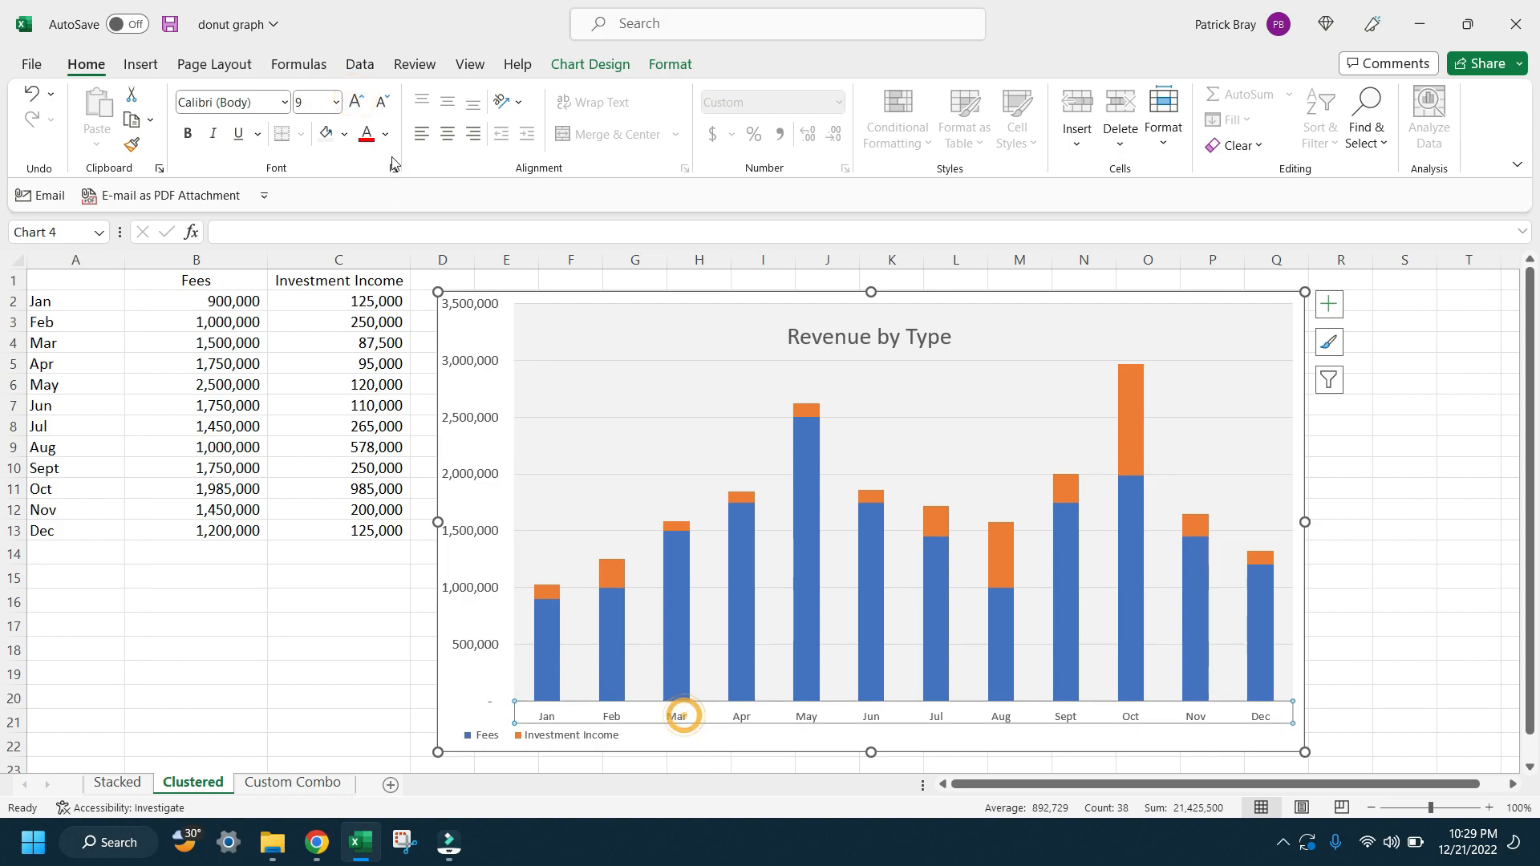
{"action": "left_click", "coordinate": [186, 134]}
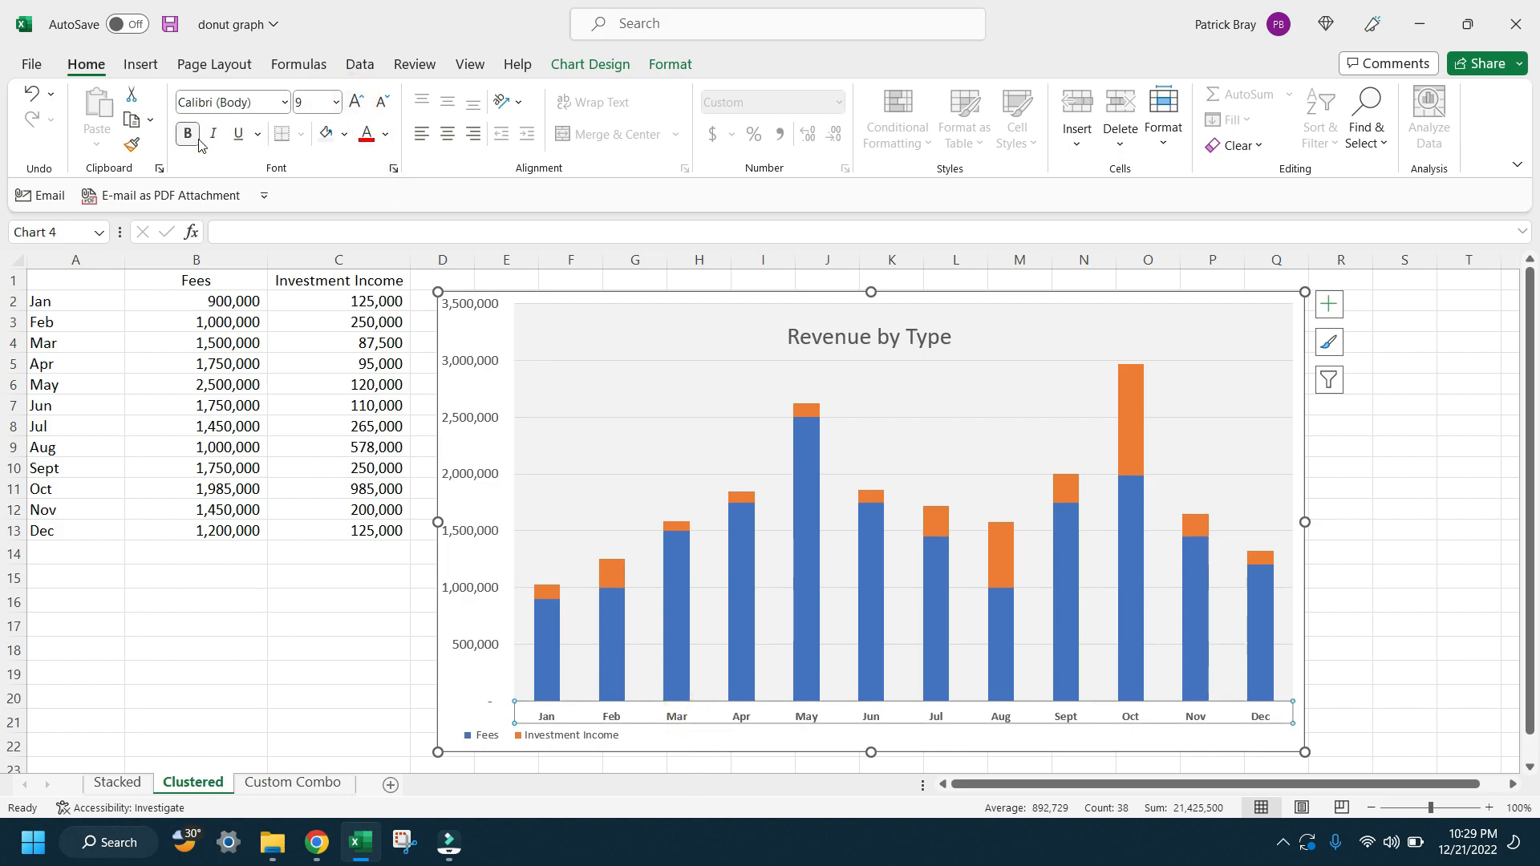
{"action": "left_click", "coordinate": [357, 102]}
{"action": "left_click", "coordinate": [365, 607]}
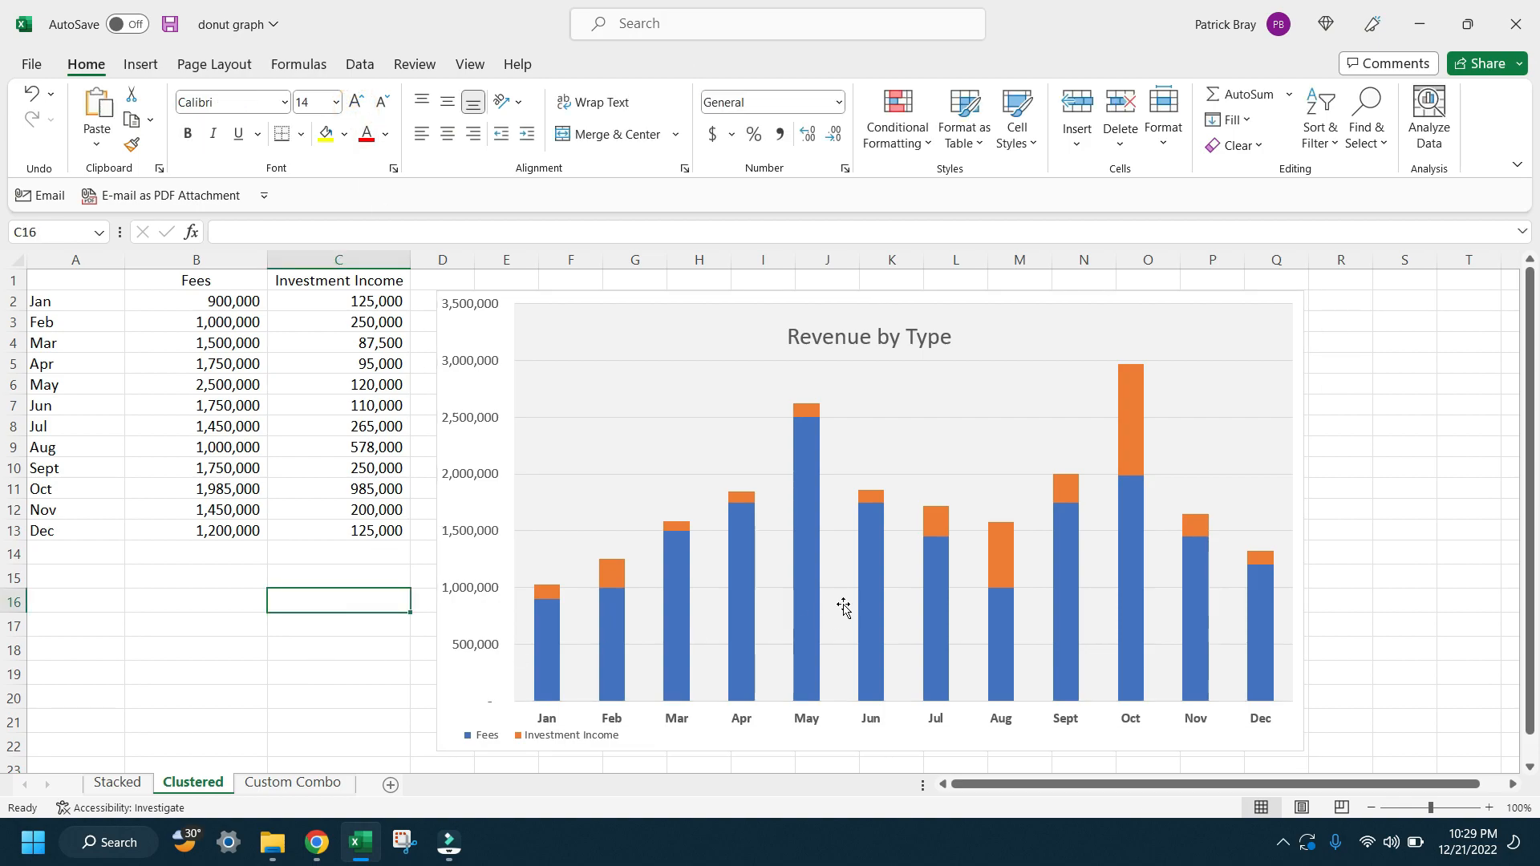
Step: Widen the stacked columns by setting the data series gap width to 52%
{"action": "left_click", "coordinate": [810, 598]}
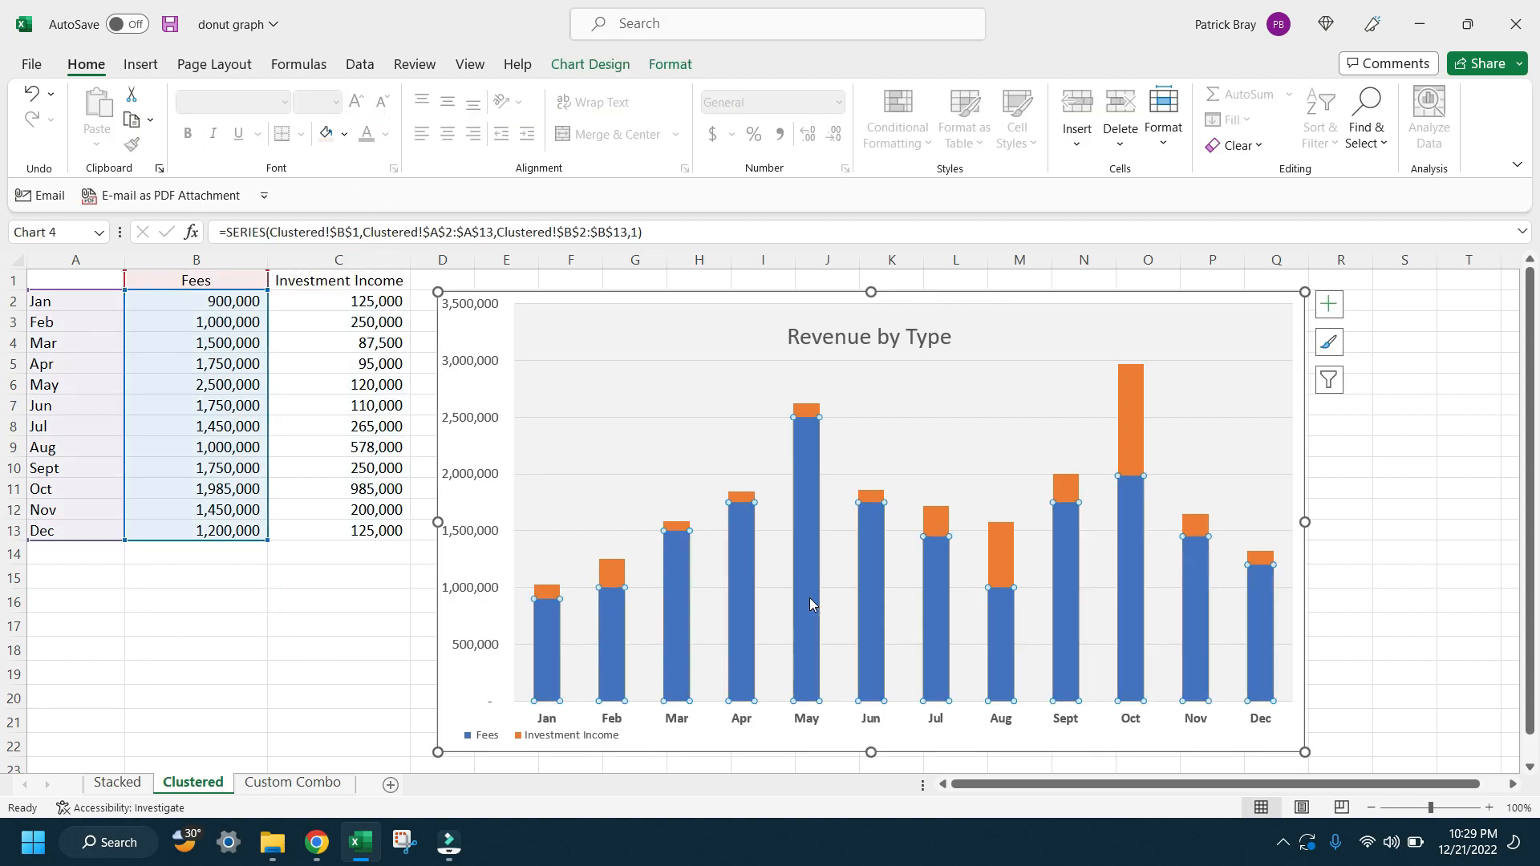
{"action": "right_click", "coordinate": [811, 598]}
{"action": "left_click", "coordinate": [868, 586]}
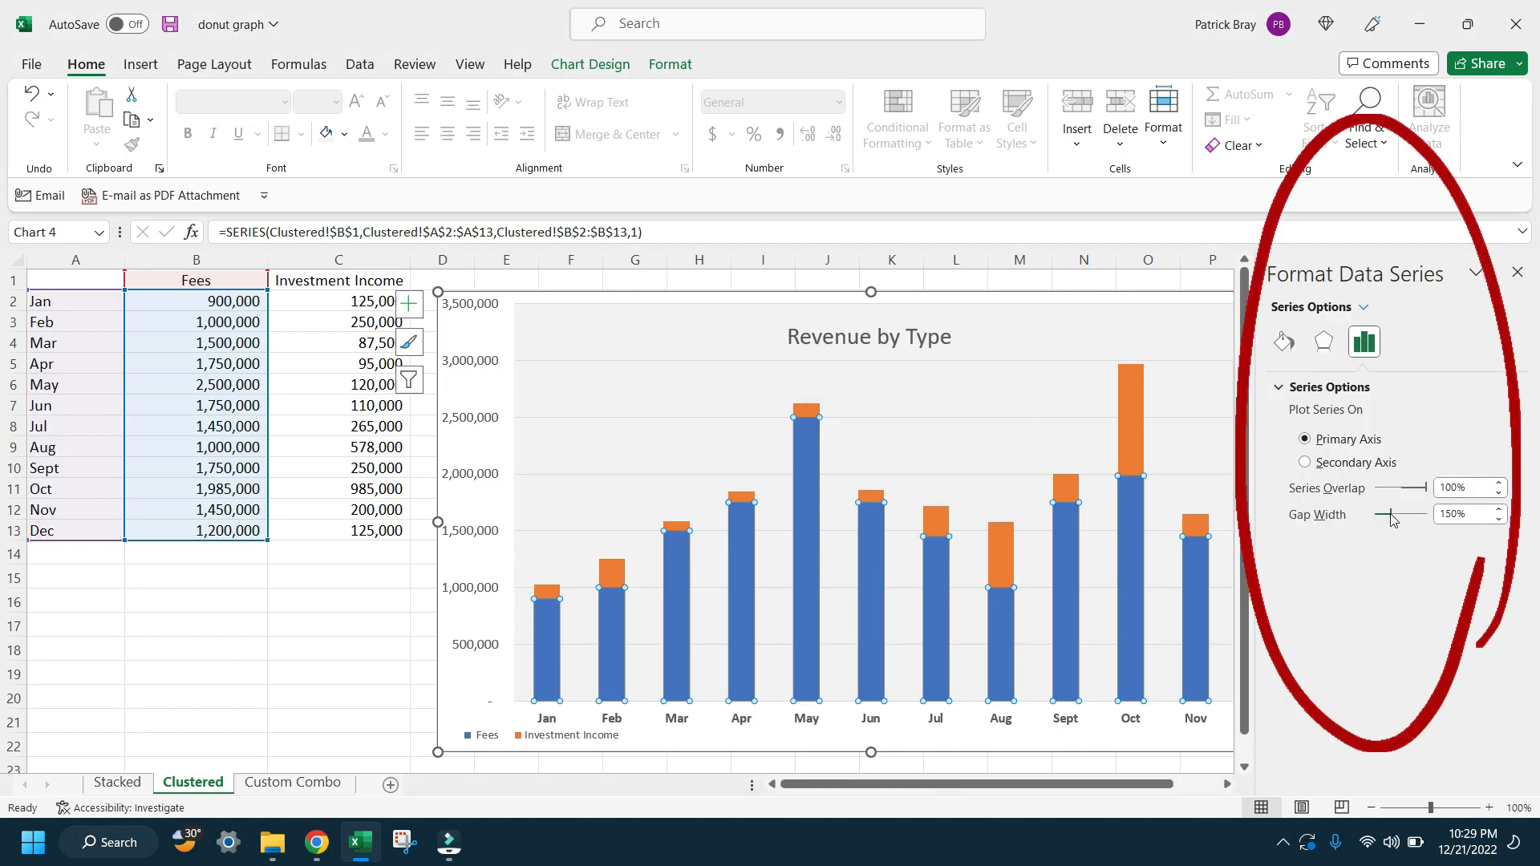
{"action": "left_click_drag", "start_coordinate": [1391, 517], "coordinate": [1388, 517]}
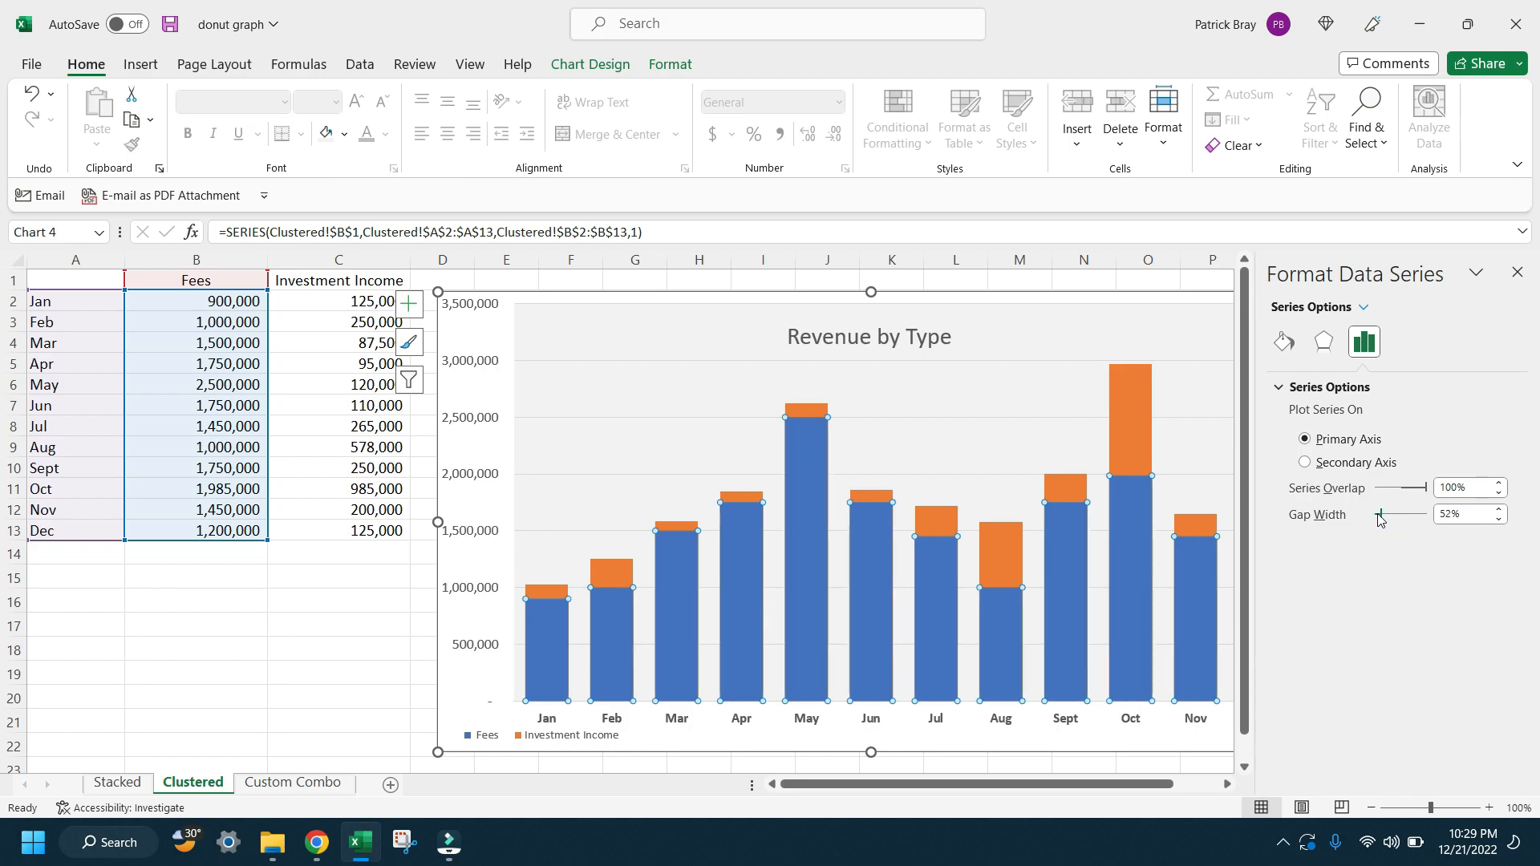
{"action": "left_click", "coordinate": [1145, 442]}
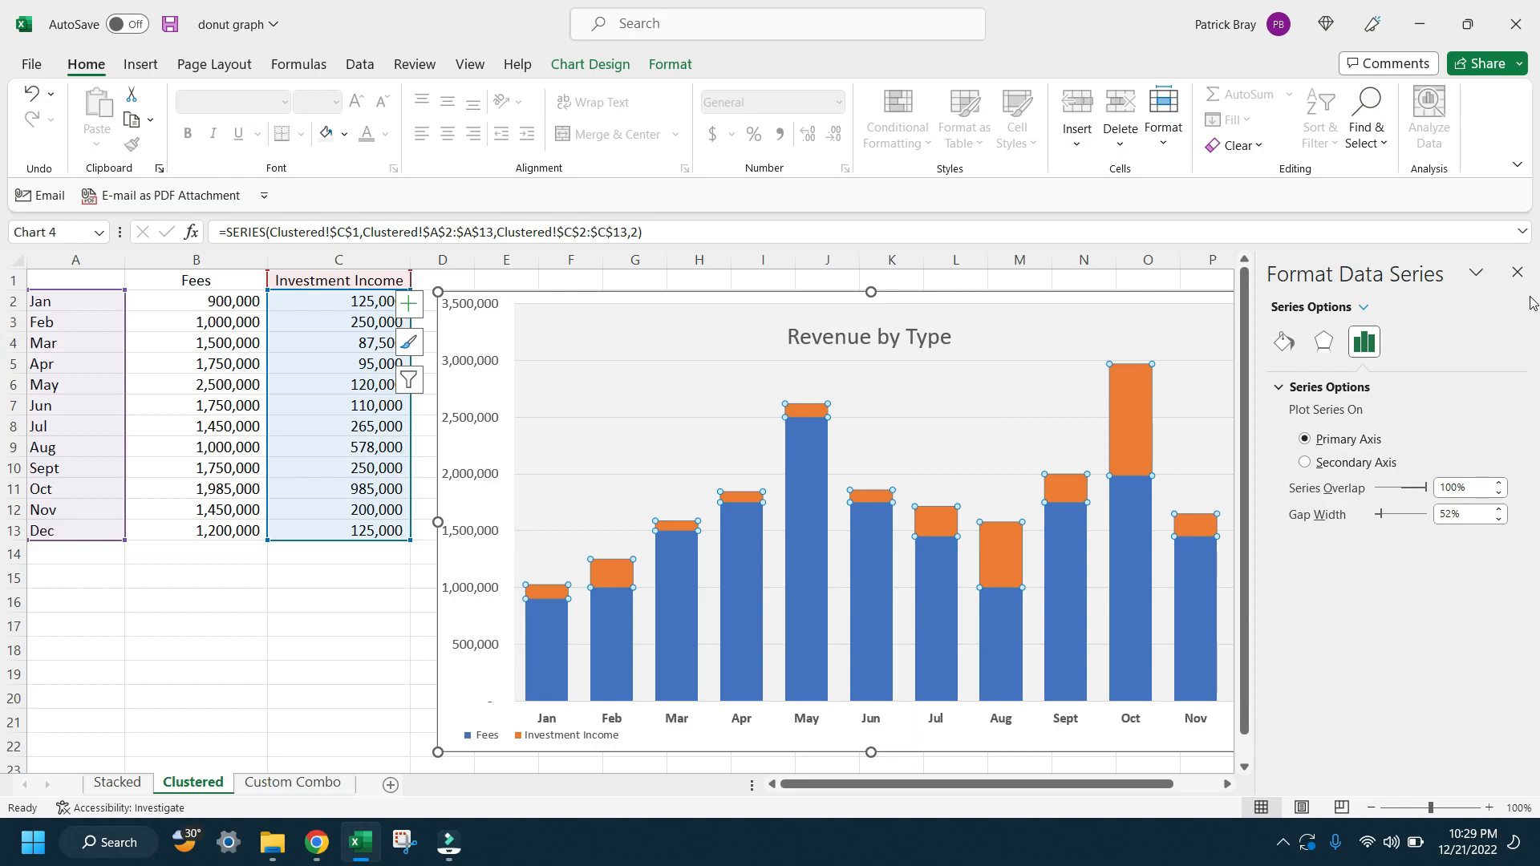
{"action": "left_click", "coordinate": [1515, 272]}
{"action": "left_click", "coordinate": [965, 282]}
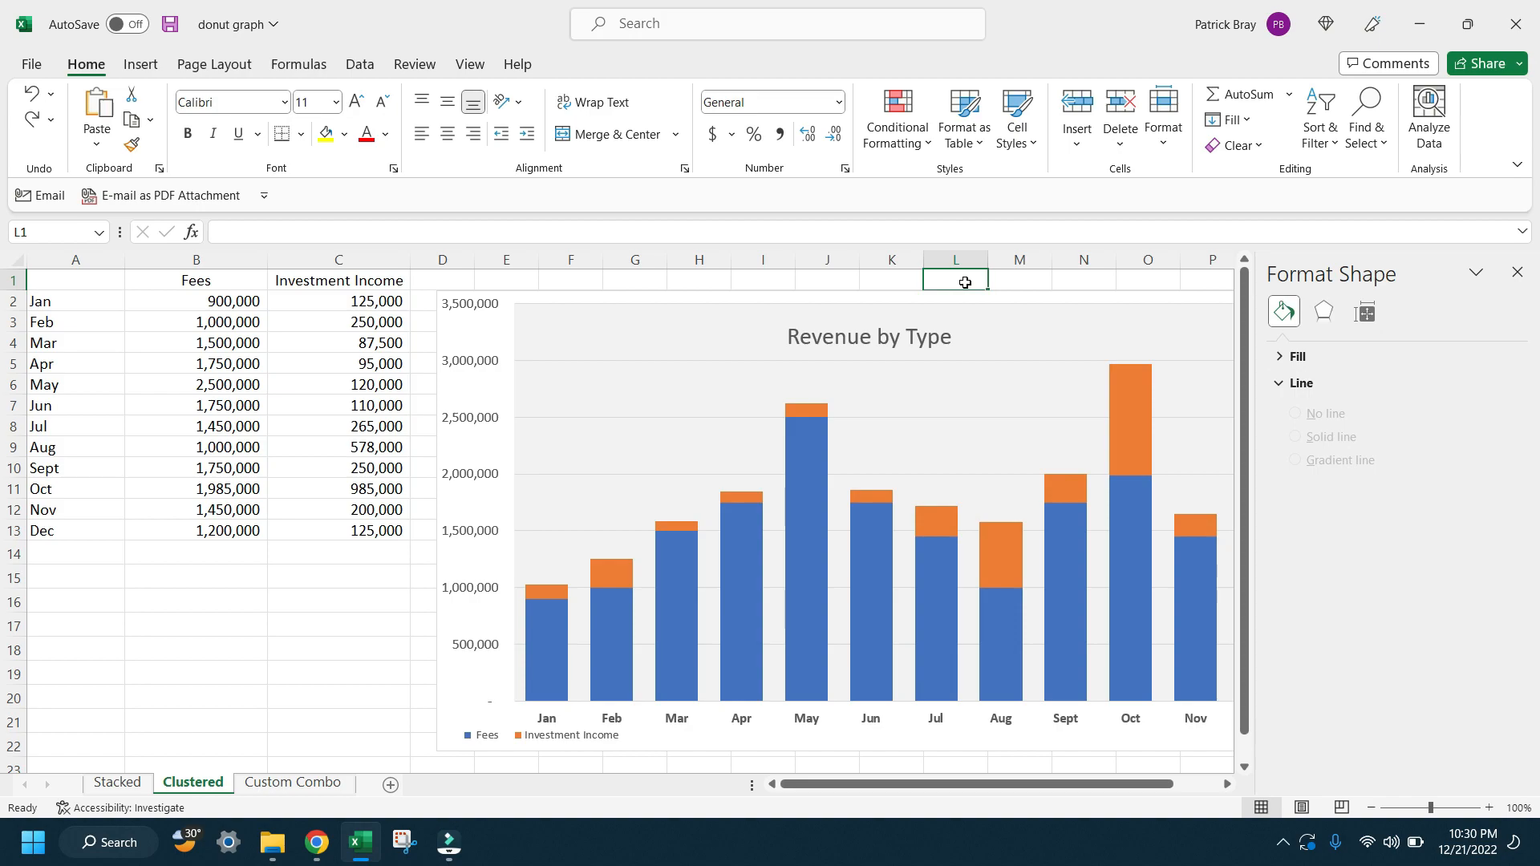
Step: Move the Revenue by Type chart to the sheet's upper edge directly beside the data table and close the formatting pane
{"action": "left_click", "coordinate": [546, 729]}
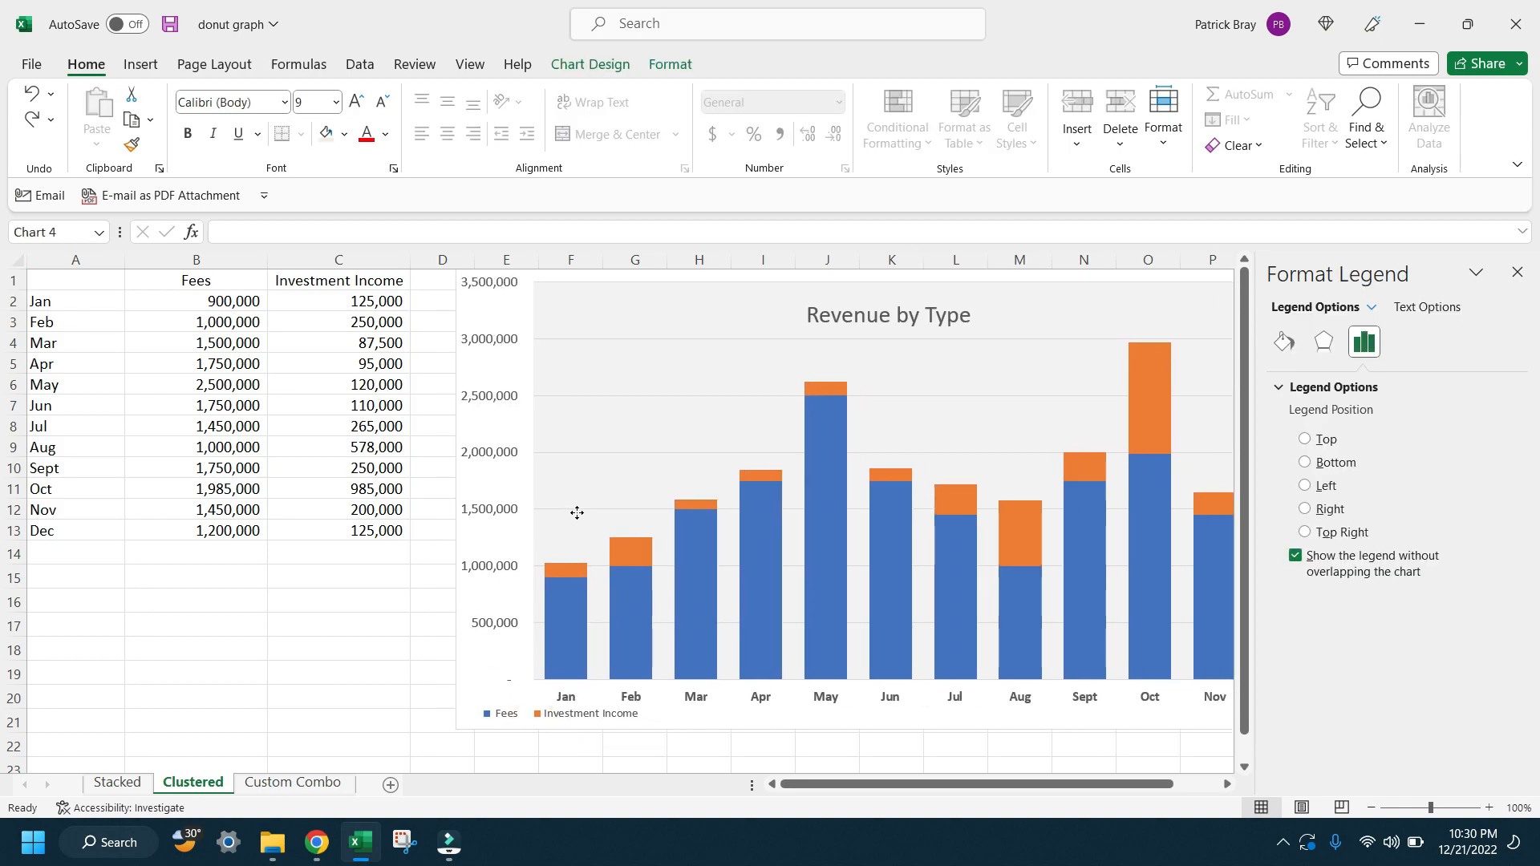
{"action": "left_click_drag", "start_coordinate": [553, 559], "coordinate": [539, 674]}
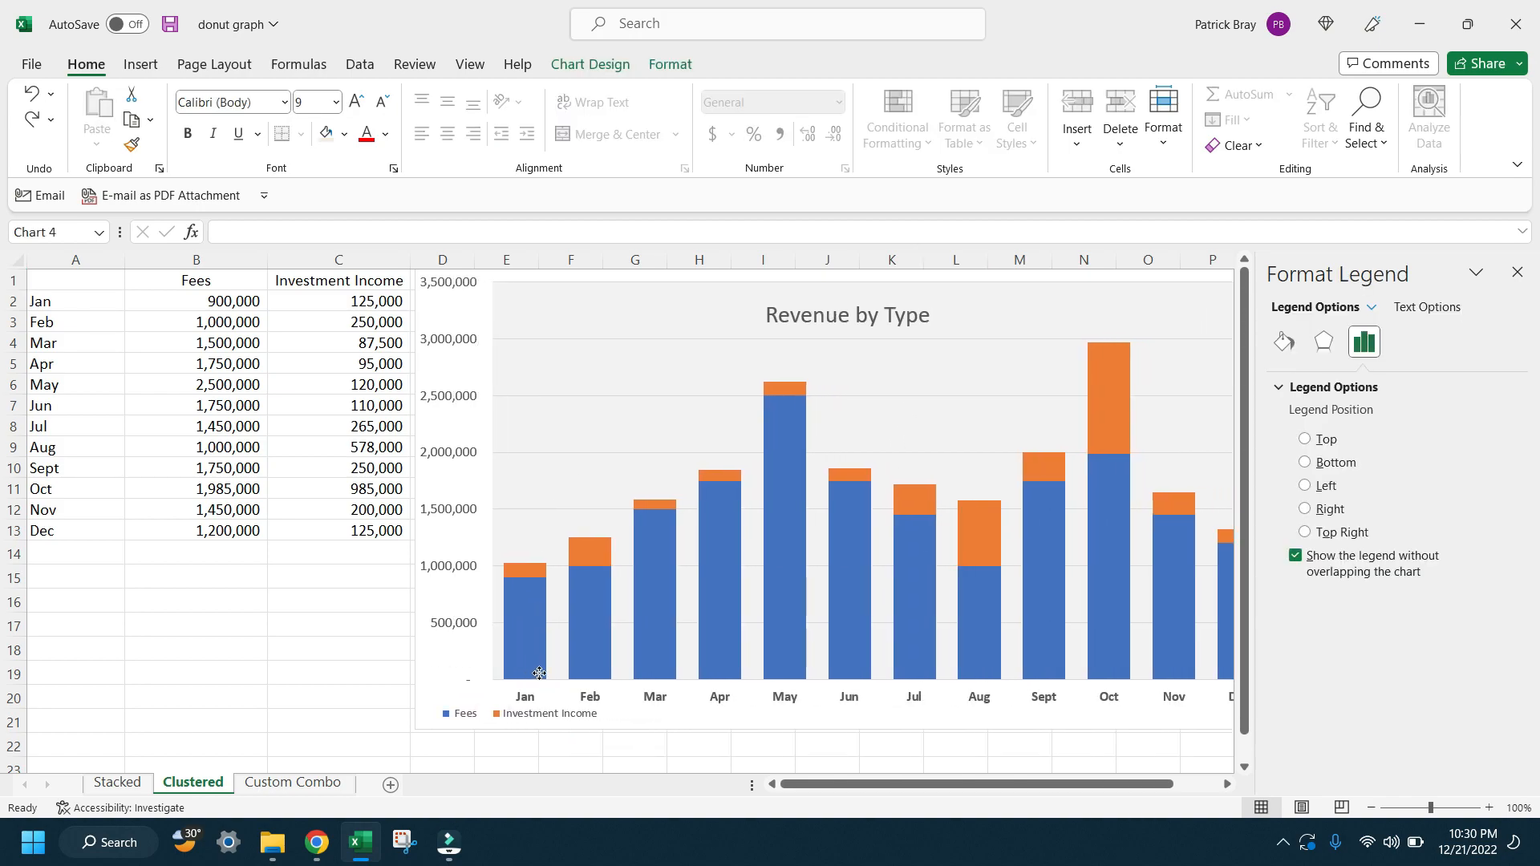
{"action": "left_click", "coordinate": [345, 674]}
{"action": "left_click", "coordinate": [1516, 275]}
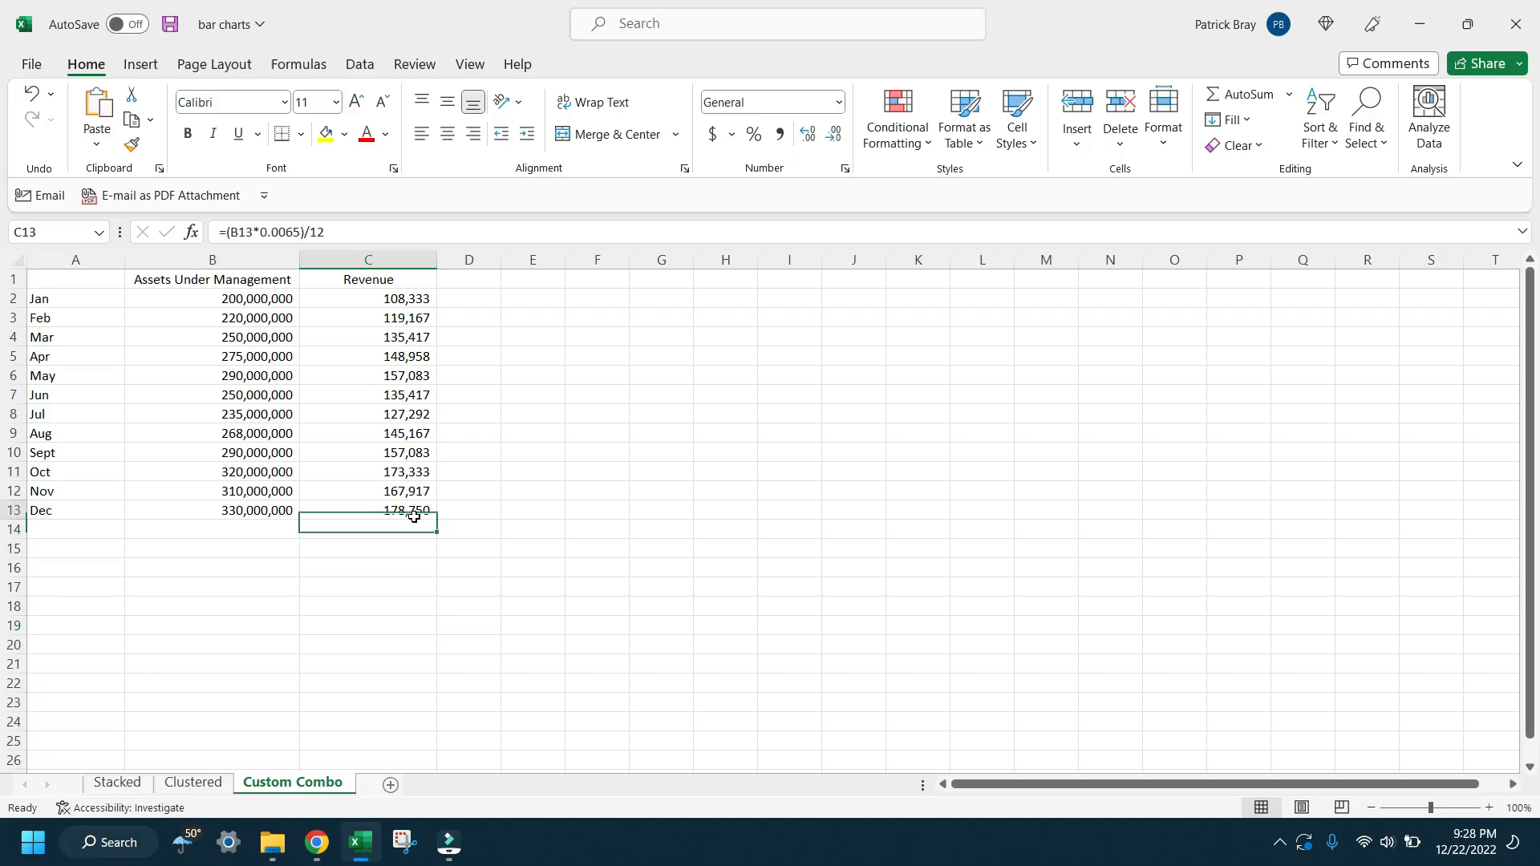
Step: Insert a 2-D clustered column chart from the Assets Under Management and Revenue data in A1:C13 on the Custom Combo sheet
{"action": "mouse_move", "coordinate": [413, 516]}
{"action": "left_mouse_down"}
{"action": "mouse_move", "coordinate": [180, 462]}
{"action": "mouse_move", "coordinate": [48, 321]}
{"action": "mouse_move", "coordinate": [48, 279]}
{"action": "left_mouse_up"}
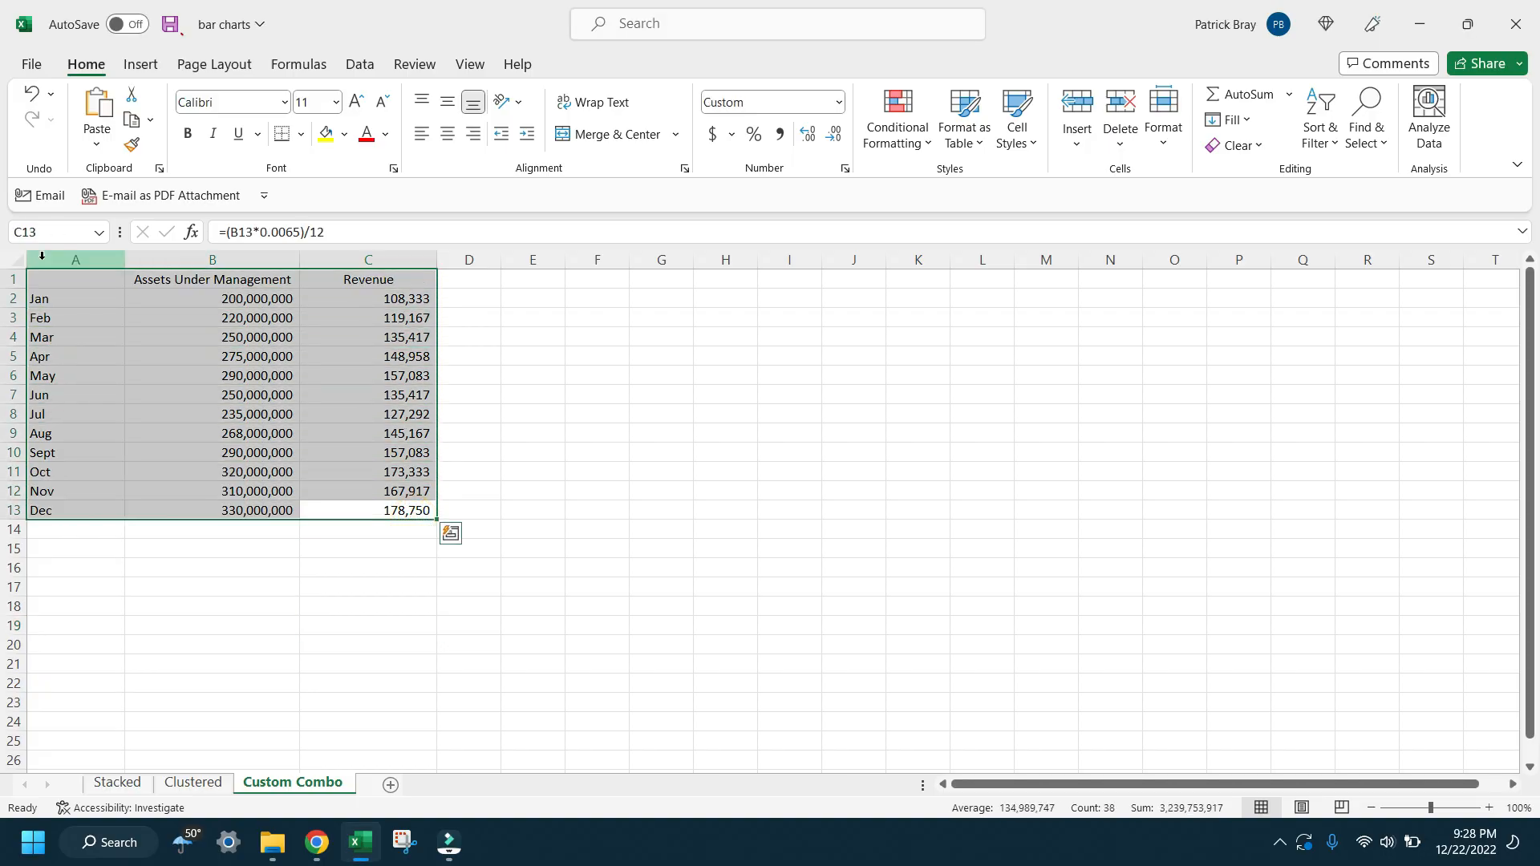
{"action": "left_click", "coordinate": [134, 63]}
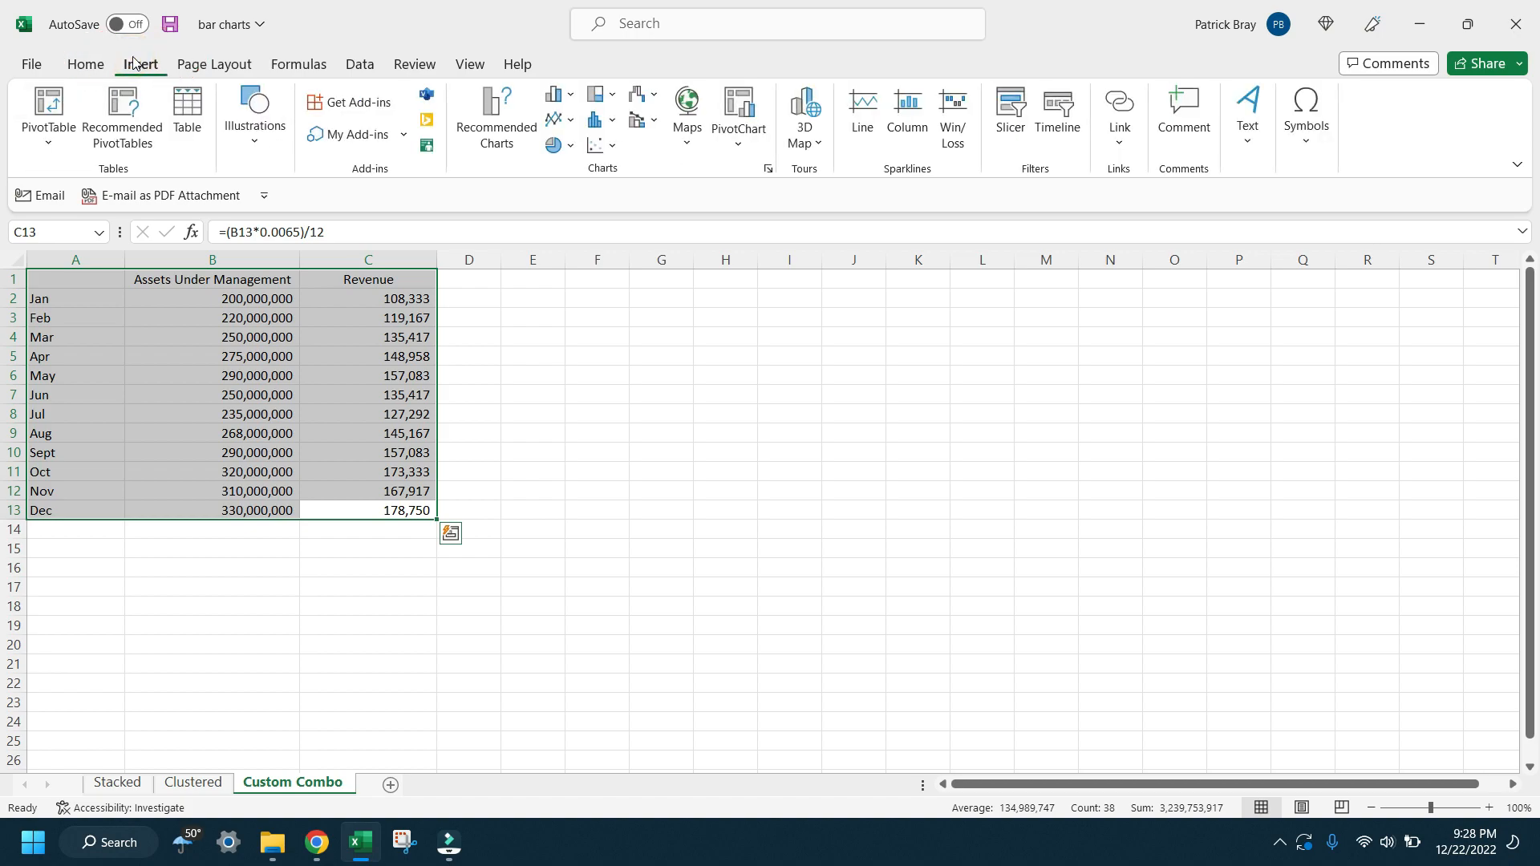
{"action": "left_click", "coordinate": [572, 97]}
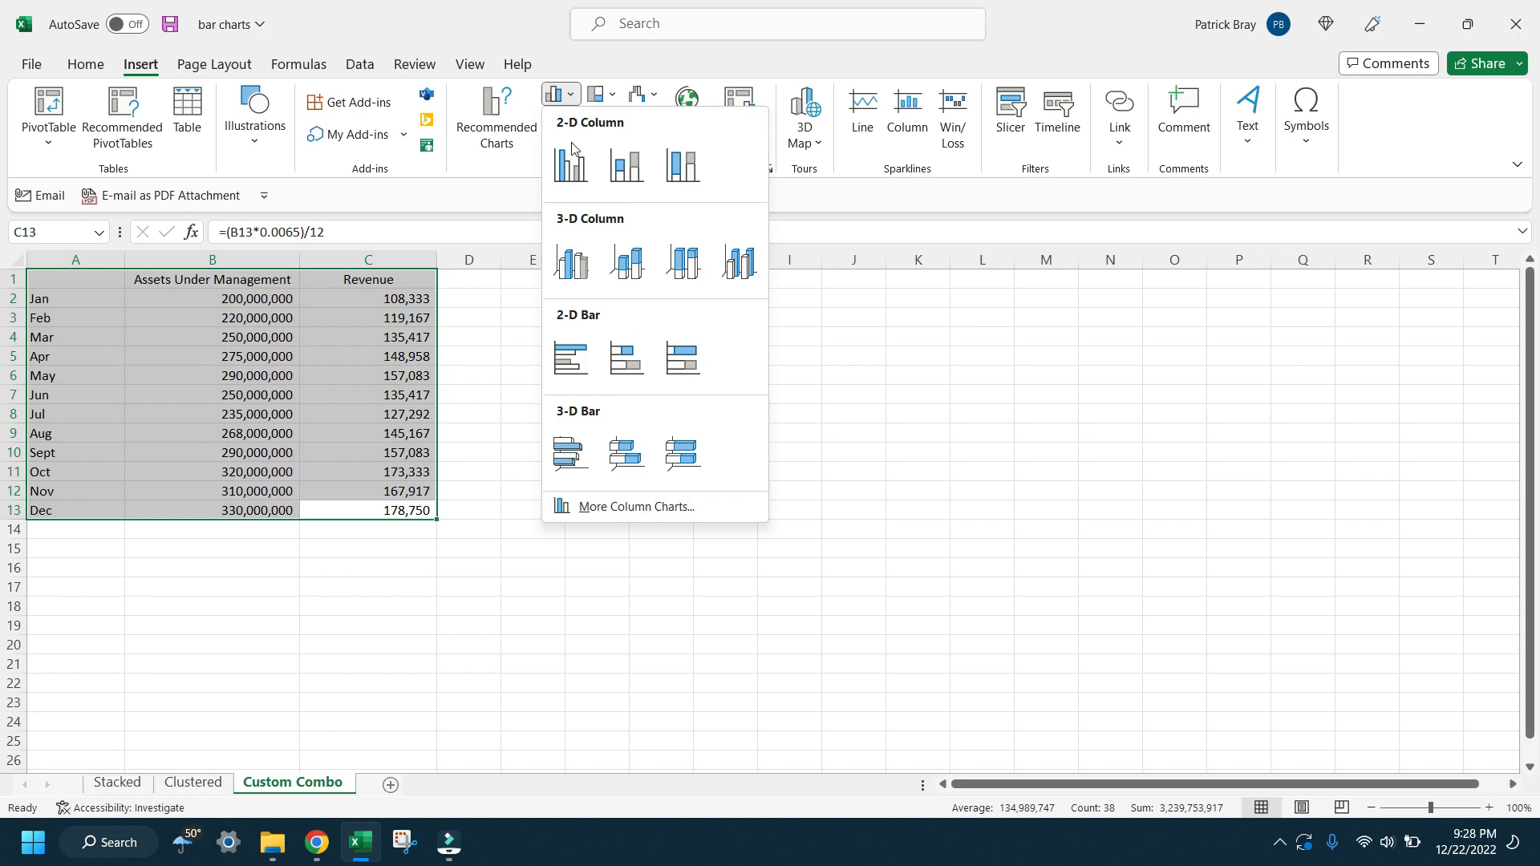
{"action": "left_click", "coordinate": [572, 148]}
Step: Place the new chart beside the data table and enlarge it to reach about column S and row 25
{"action": "left_click_drag", "start_coordinate": [576, 404], "coordinate": [506, 302]}
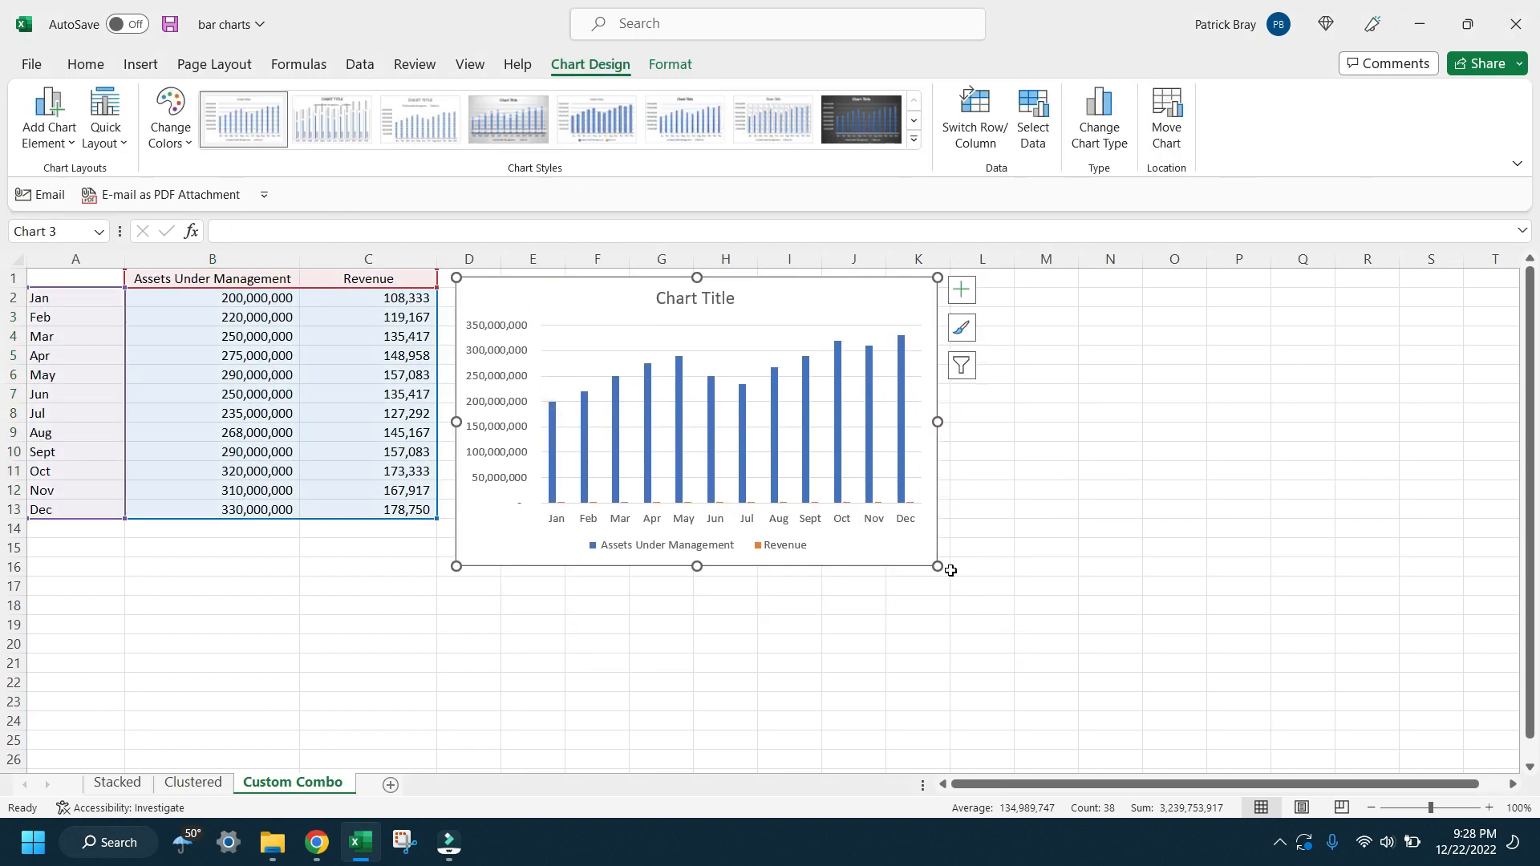
{"action": "left_click_drag", "start_coordinate": [939, 566], "coordinate": [1422, 639]}
{"action": "left_click_drag", "start_coordinate": [1531, 600], "coordinate": [1539, 451]}
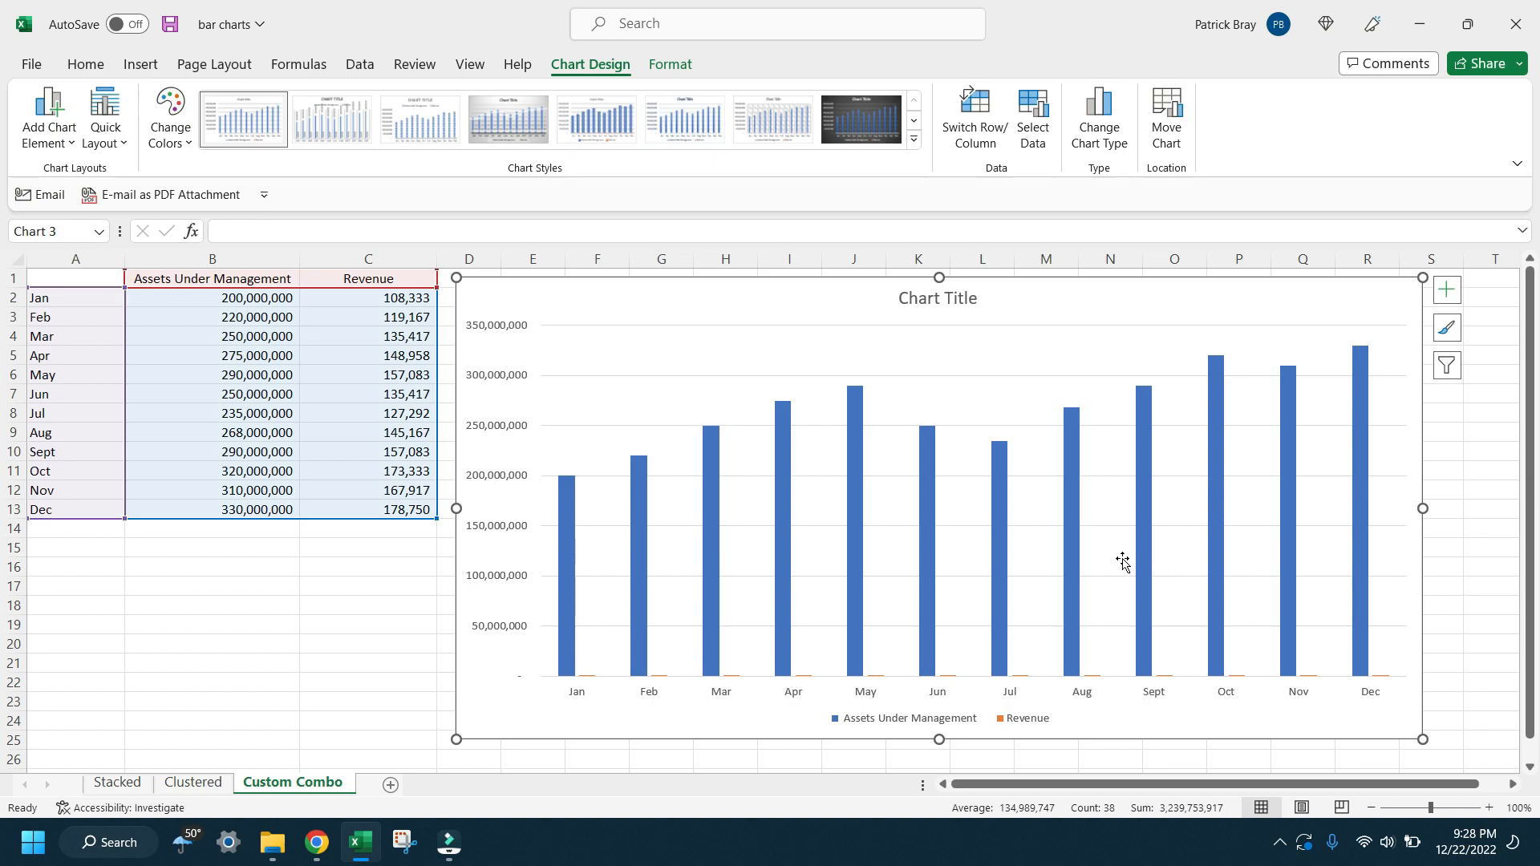
Step: Plot the Assets Under Management series on the secondary axis
{"action": "left_click", "coordinate": [1149, 565]}
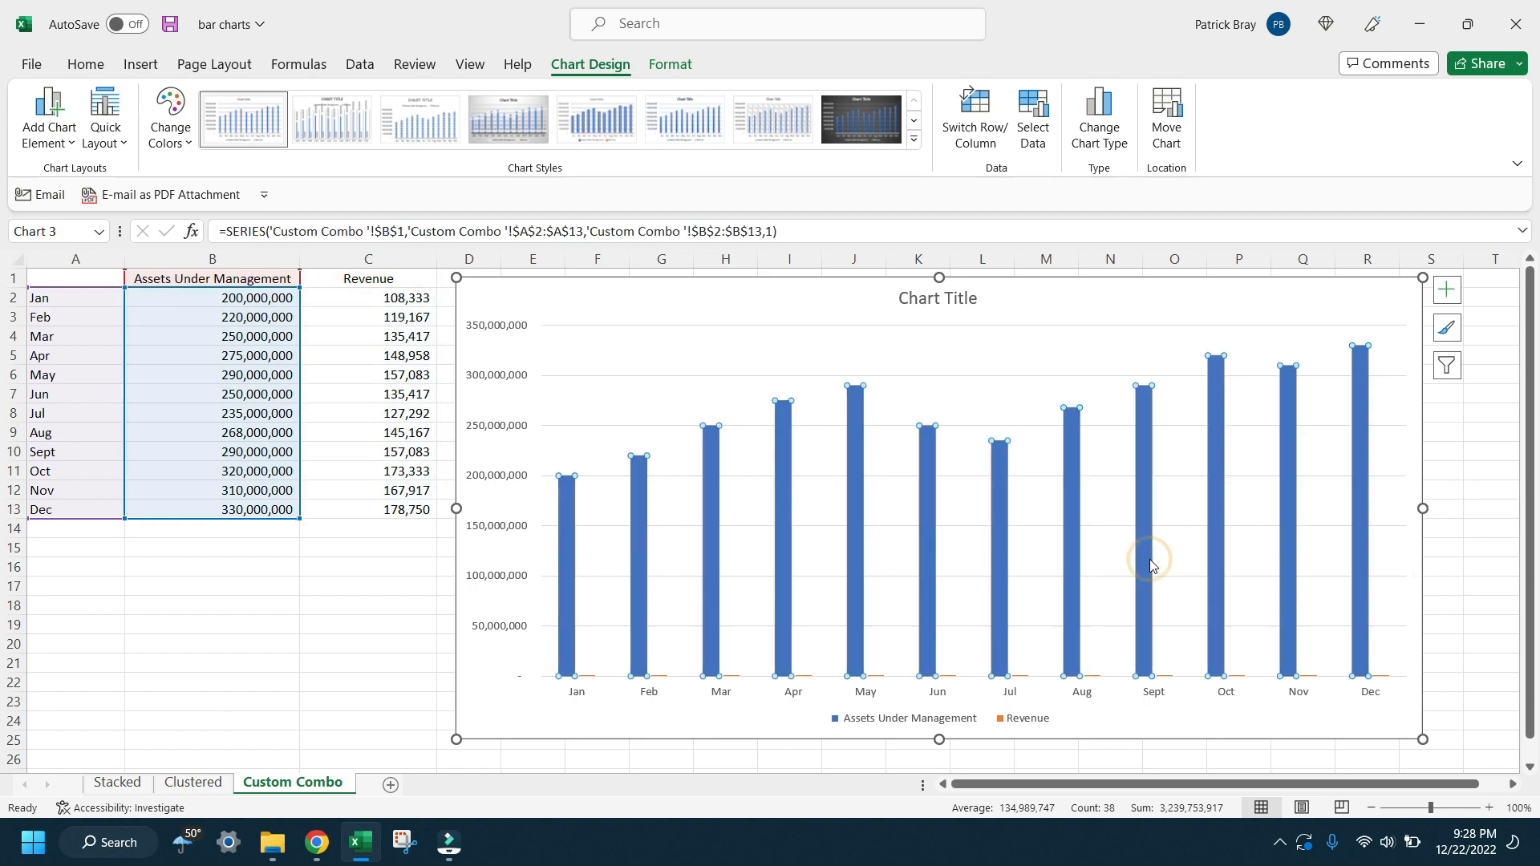
{"action": "right_click", "coordinate": [1151, 566]}
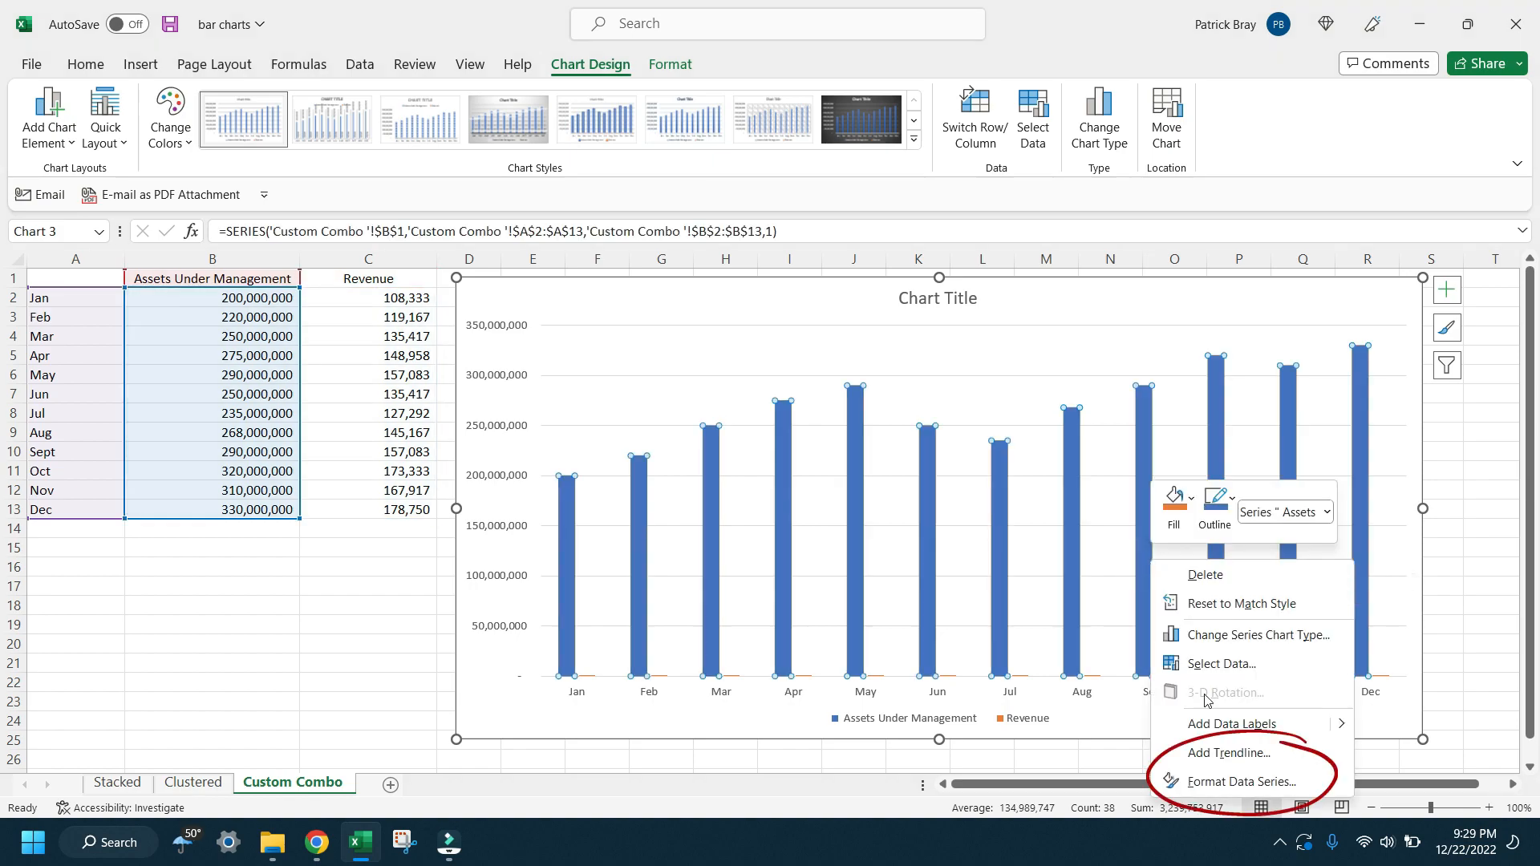
{"action": "left_click", "coordinate": [1227, 781]}
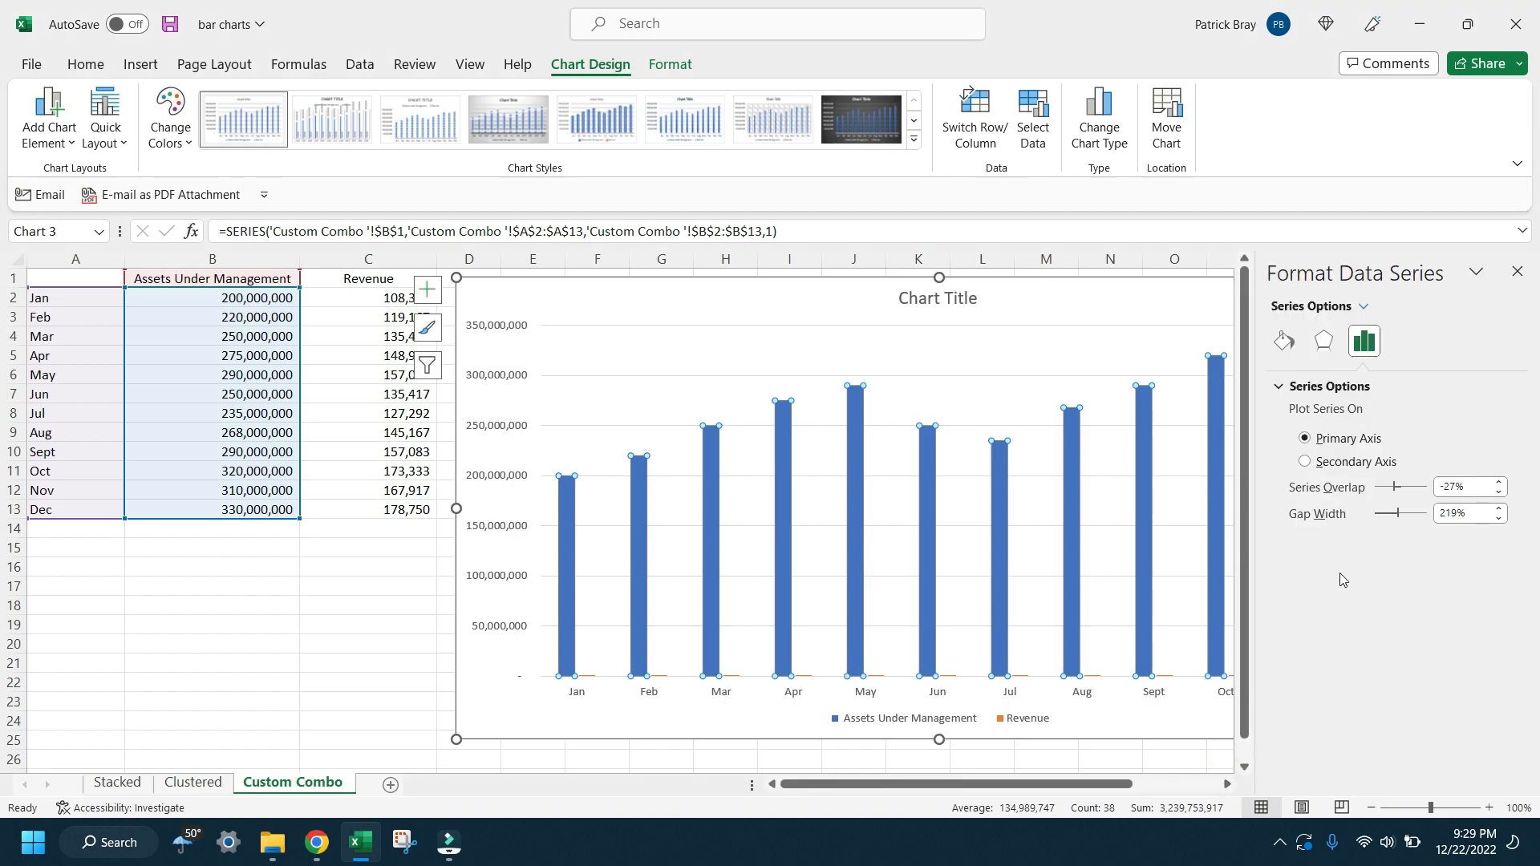
{"action": "left_click", "coordinate": [1356, 463]}
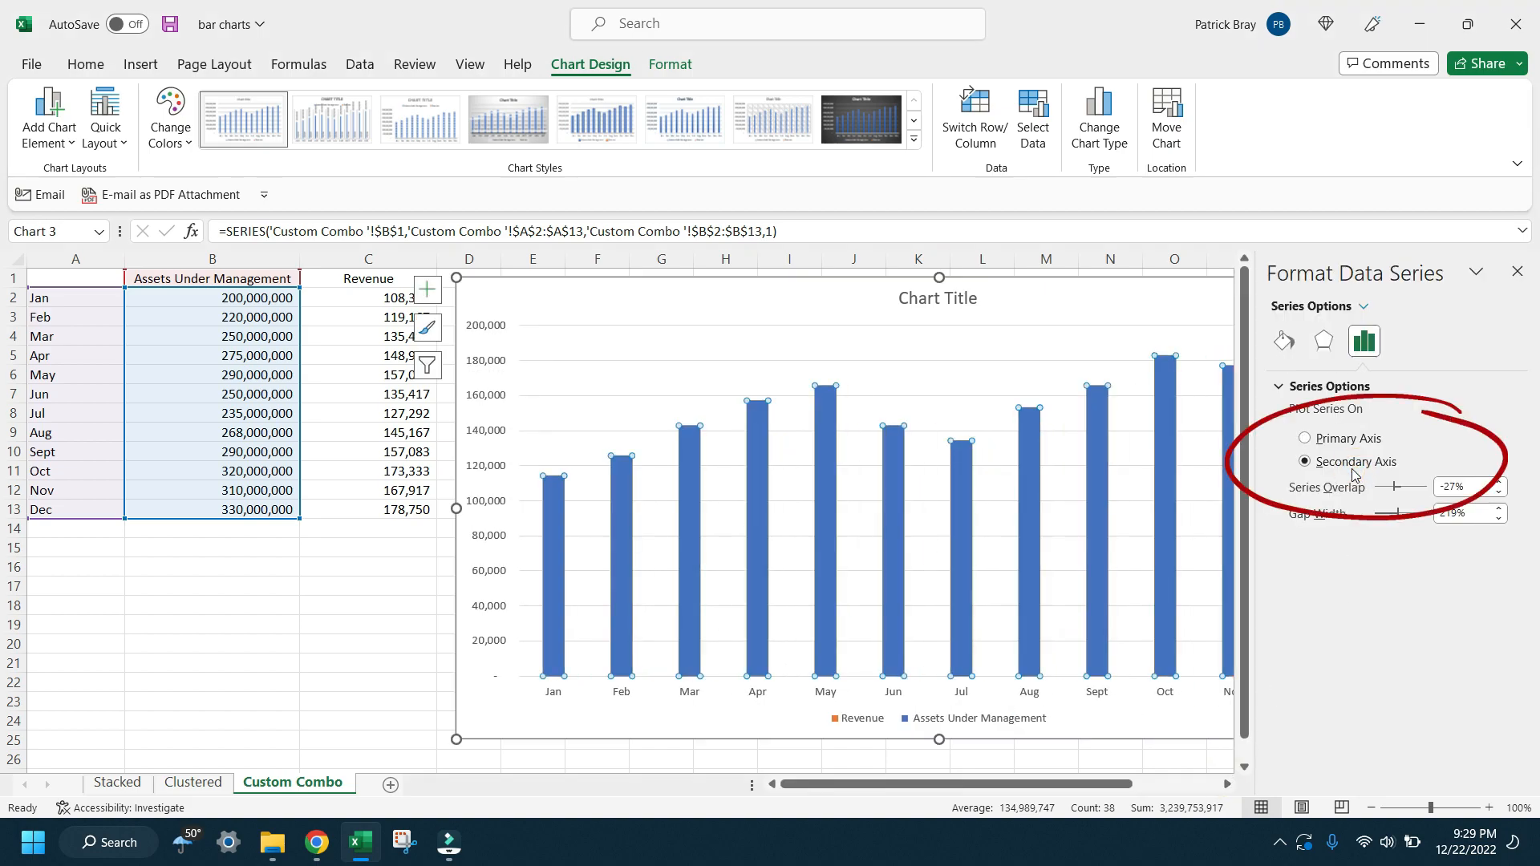
Step: Change the chart to the combo type Clustered Column - Line on Secondary Axis and close the formatting pane
{"action": "left_click", "coordinate": [811, 521]}
{"action": "left_click", "coordinate": [1093, 132]}
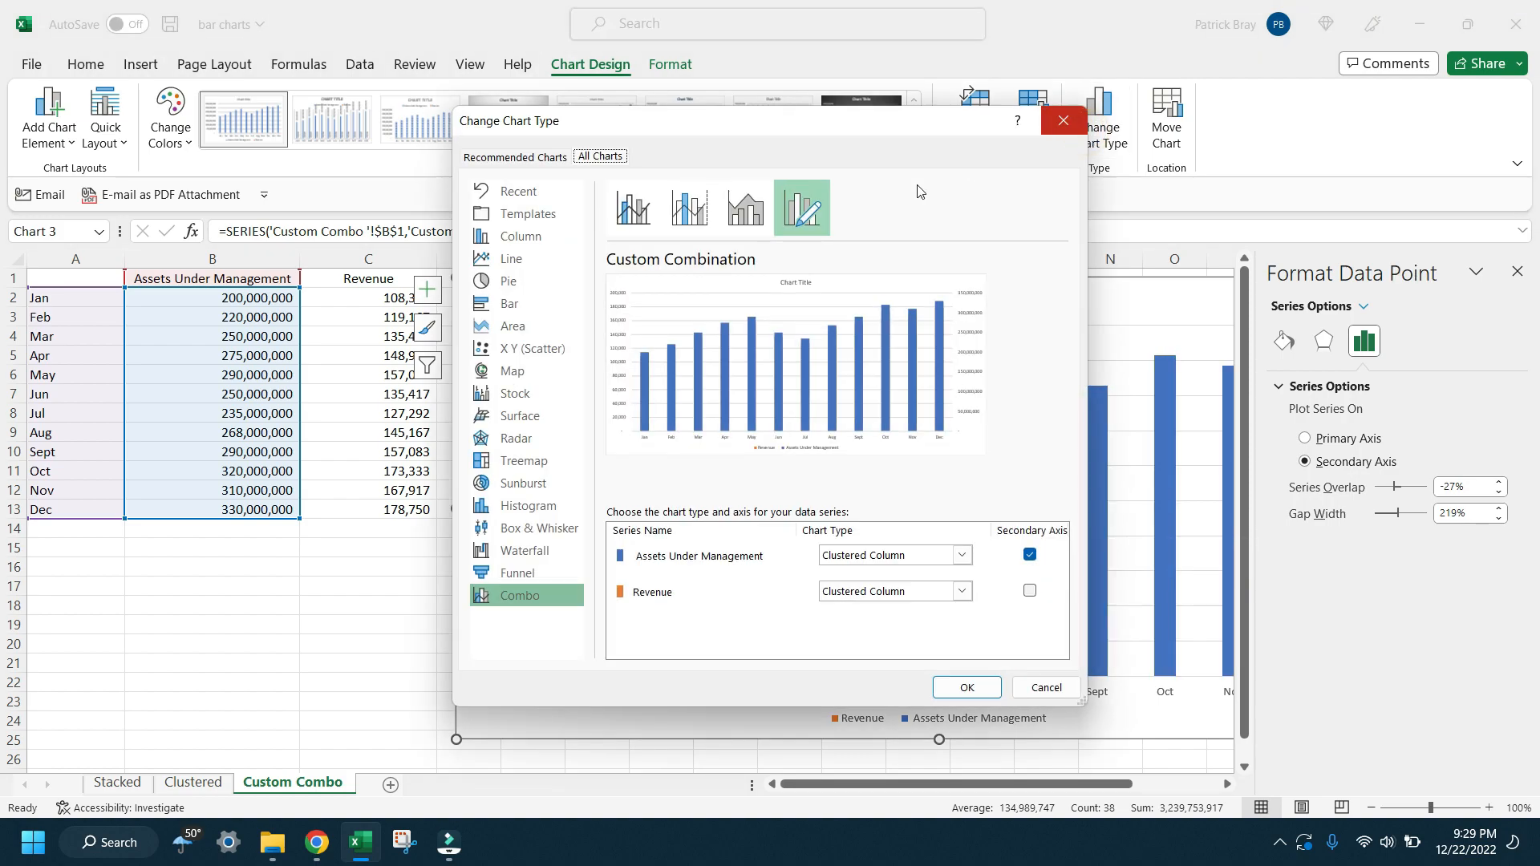
{"action": "left_click", "coordinate": [696, 213]}
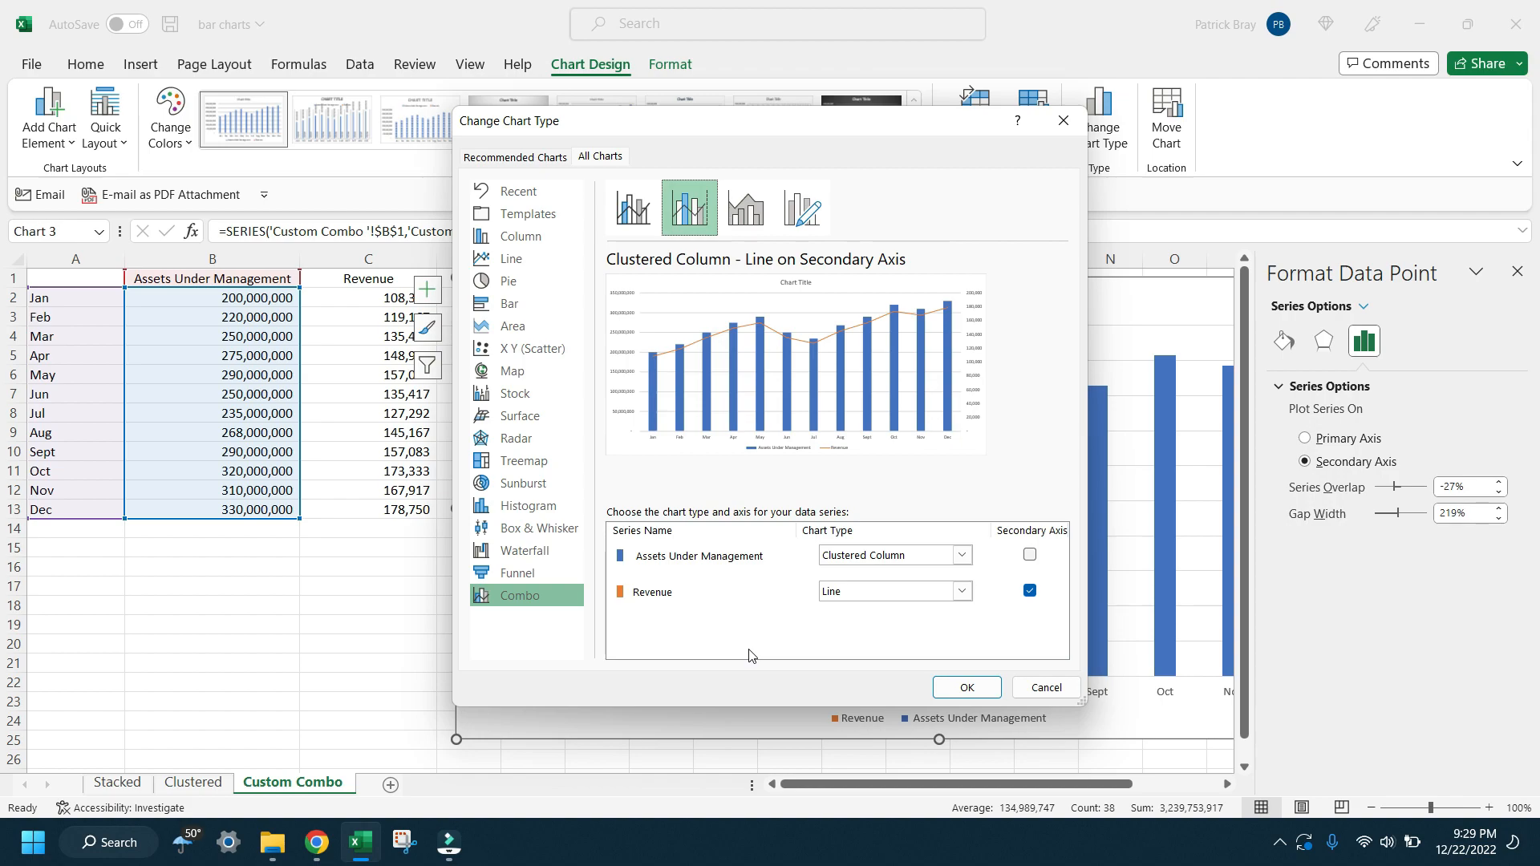
{"action": "left_click", "coordinate": [967, 692]}
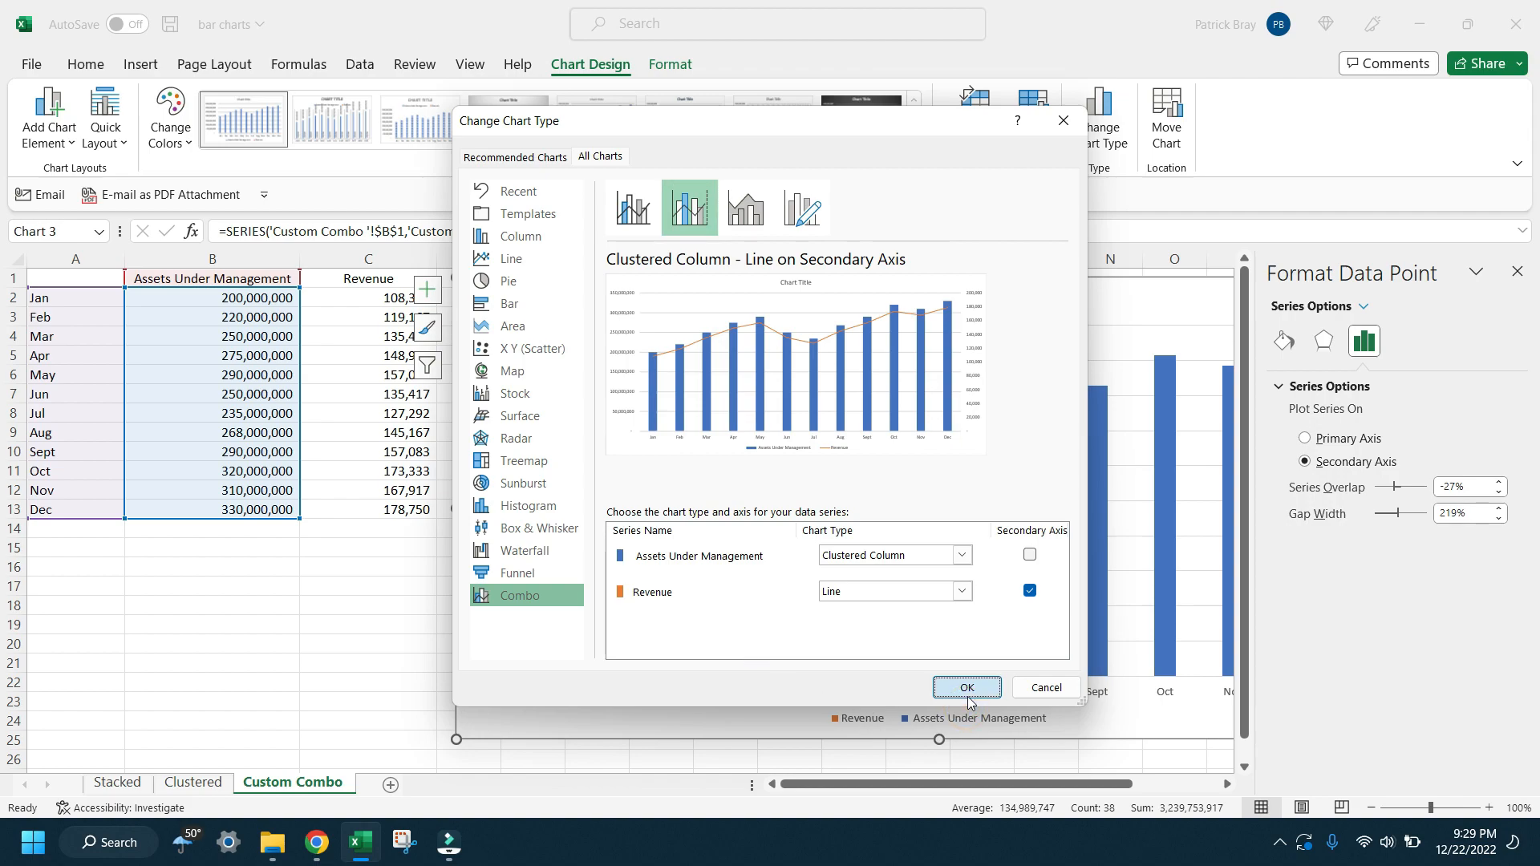
{"action": "left_click", "coordinate": [1517, 271]}
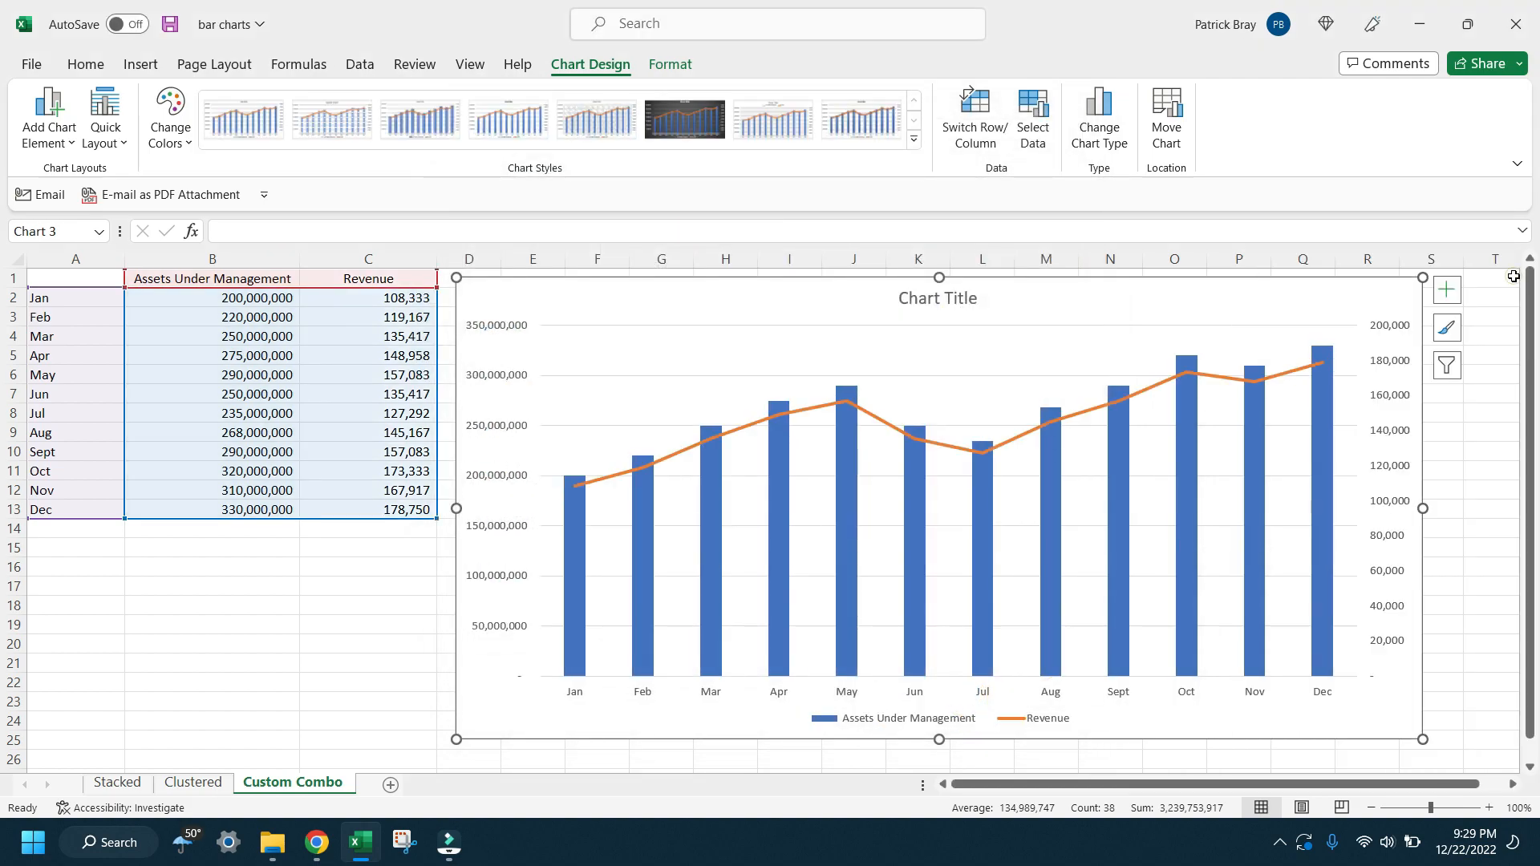
Step: Resize the combo chart to end at about column O and row 25, and extend its plot area to the upper edge
{"action": "left_click_drag", "start_coordinate": [1420, 736], "coordinate": [1187, 726]}
{"action": "left_click_drag", "start_coordinate": [821, 725], "coordinate": [822, 751]}
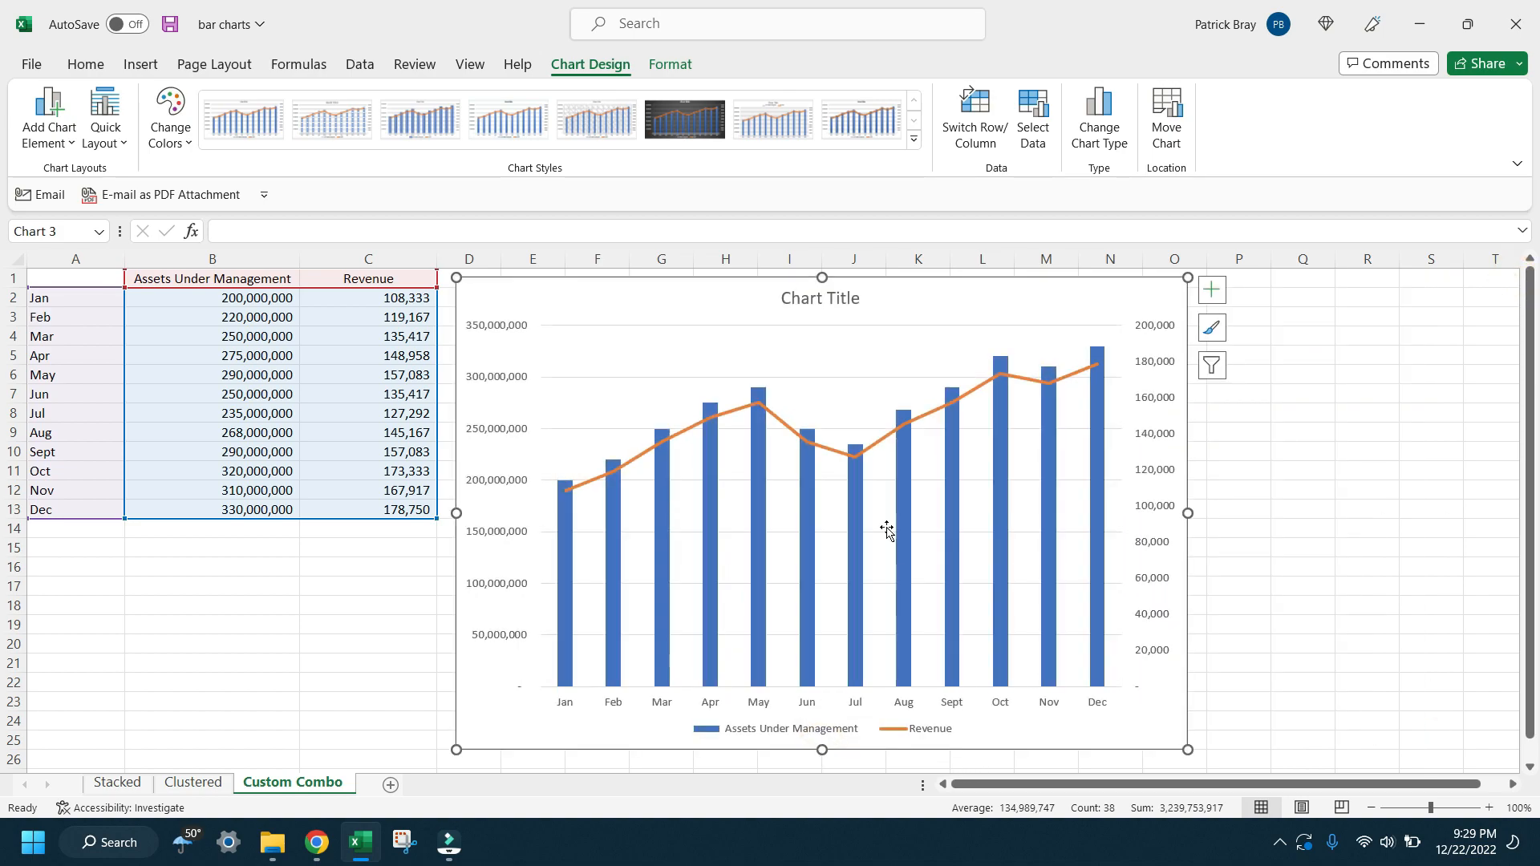
{"action": "left_click", "coordinate": [802, 360]}
{"action": "left_click", "coordinate": [835, 326]}
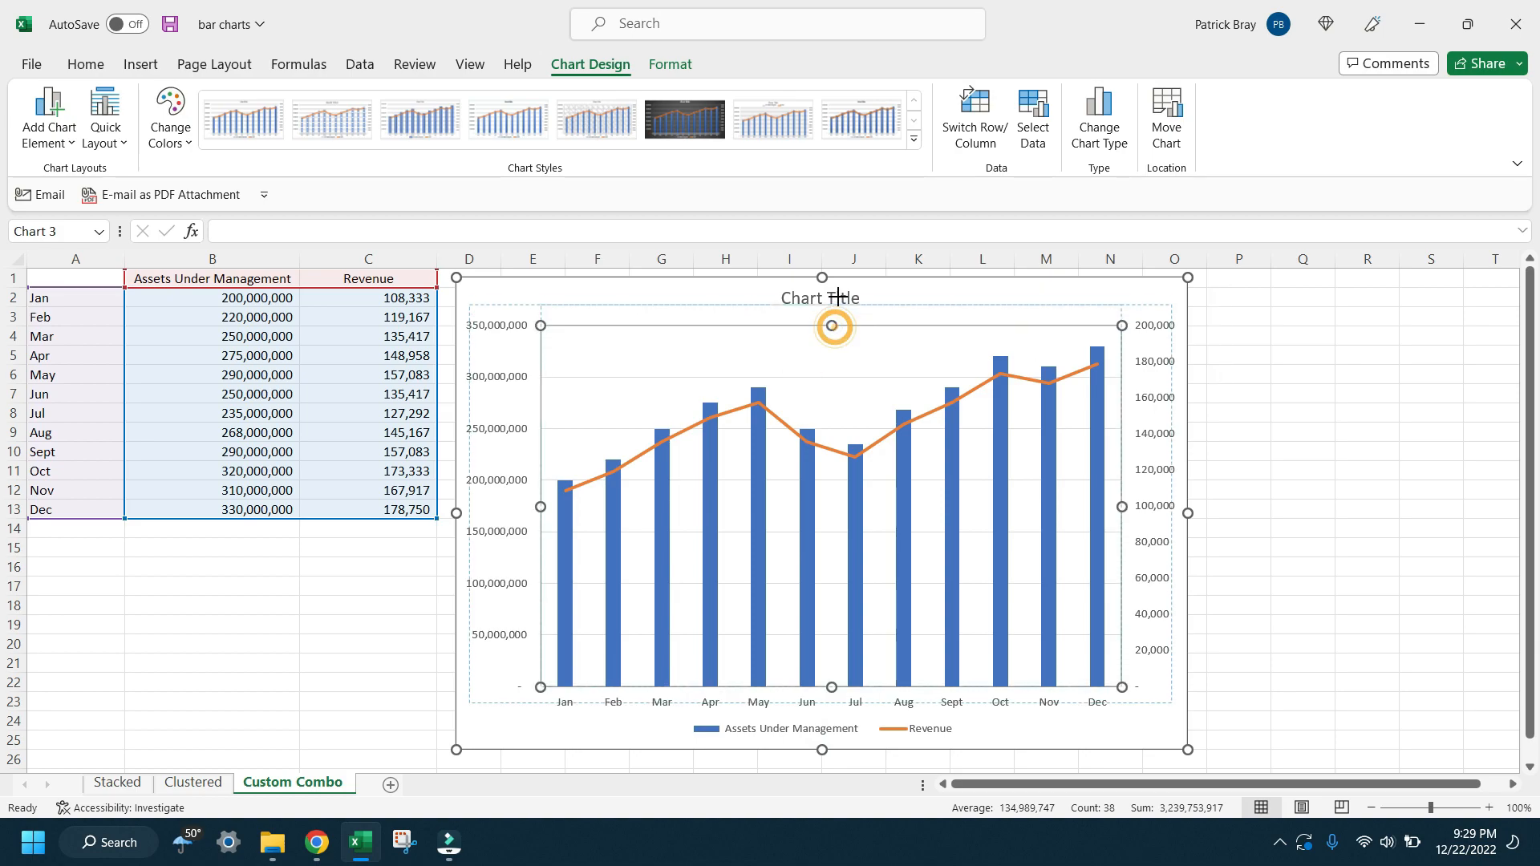
{"action": "left_click_drag", "start_coordinate": [837, 297], "coordinate": [790, 317]}
Step: Move the chart title to the upper-left corner of the plot area and change its text to "Revenue and AUM"
{"action": "left_click", "coordinate": [825, 311]}
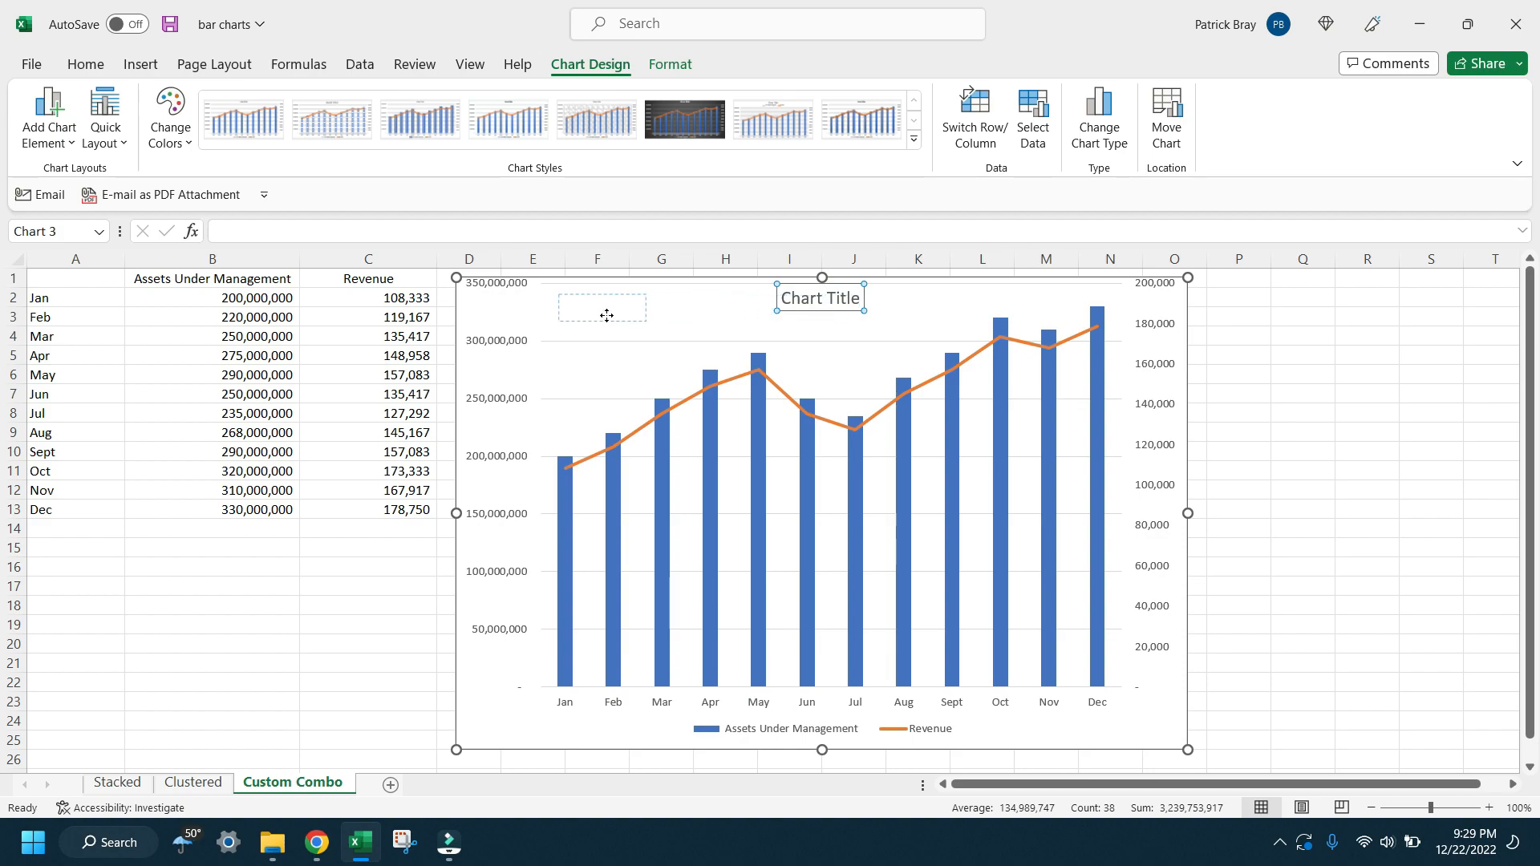
{"action": "left_click_drag", "start_coordinate": [603, 321], "coordinate": [603, 321]}
{"action": "double_click", "coordinate": [603, 321]}
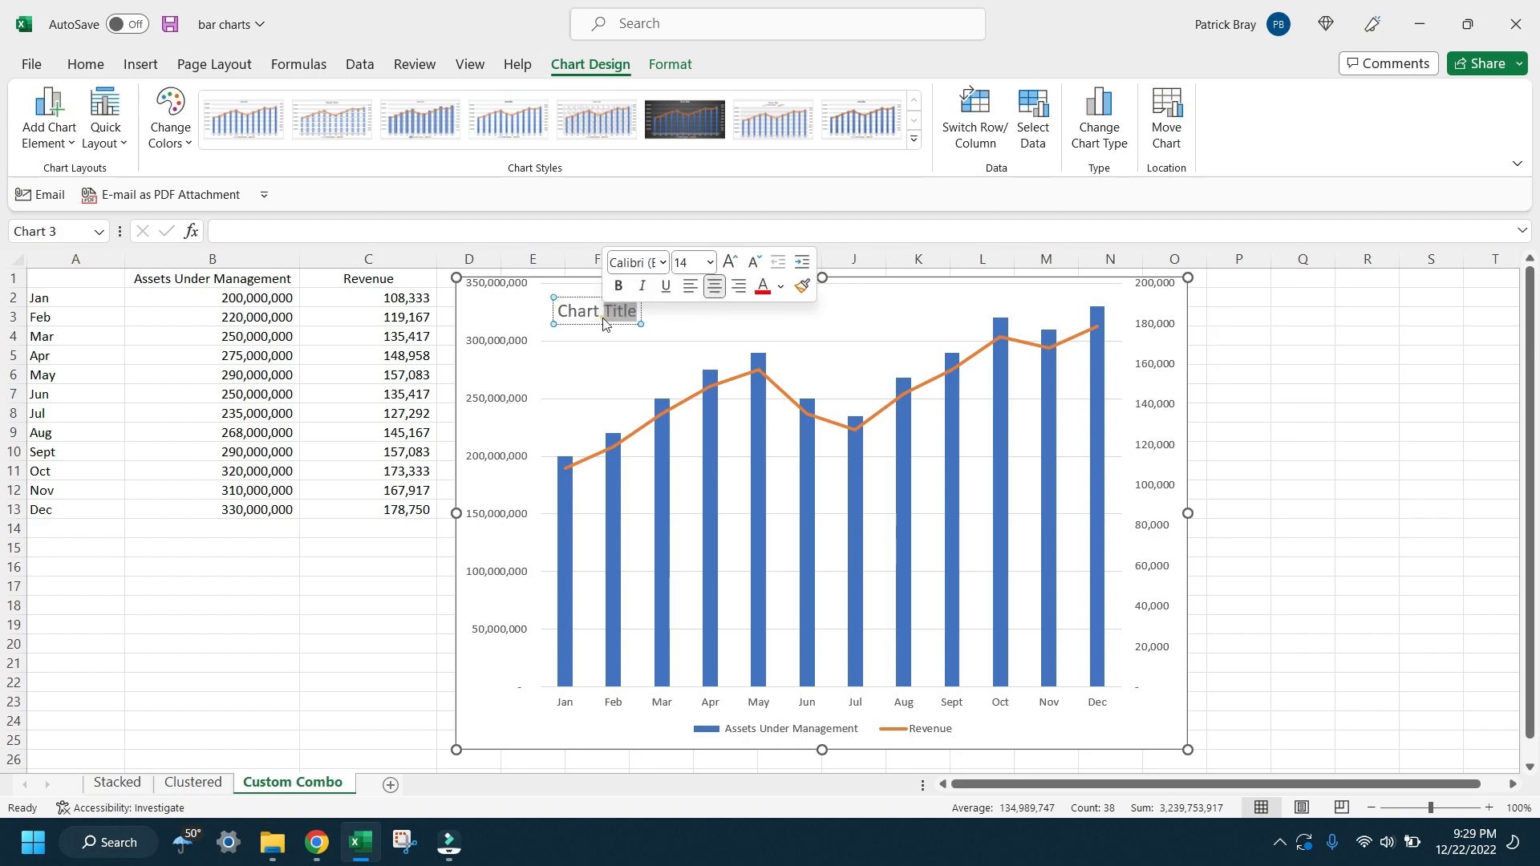
{"action": "triple_click", "coordinate": [604, 322]}
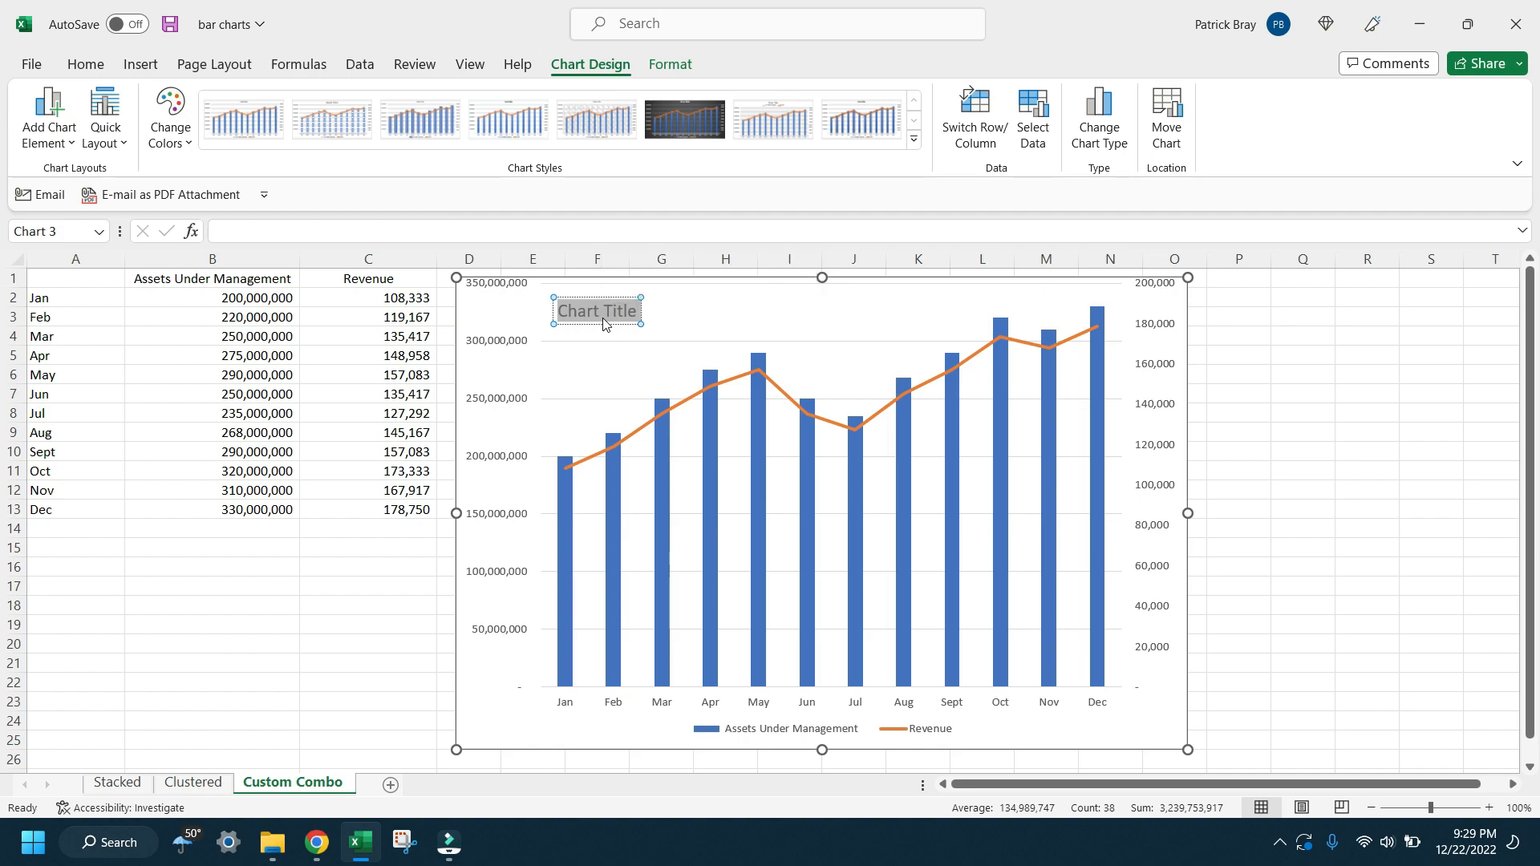
{"action": "type", "text": "R"}
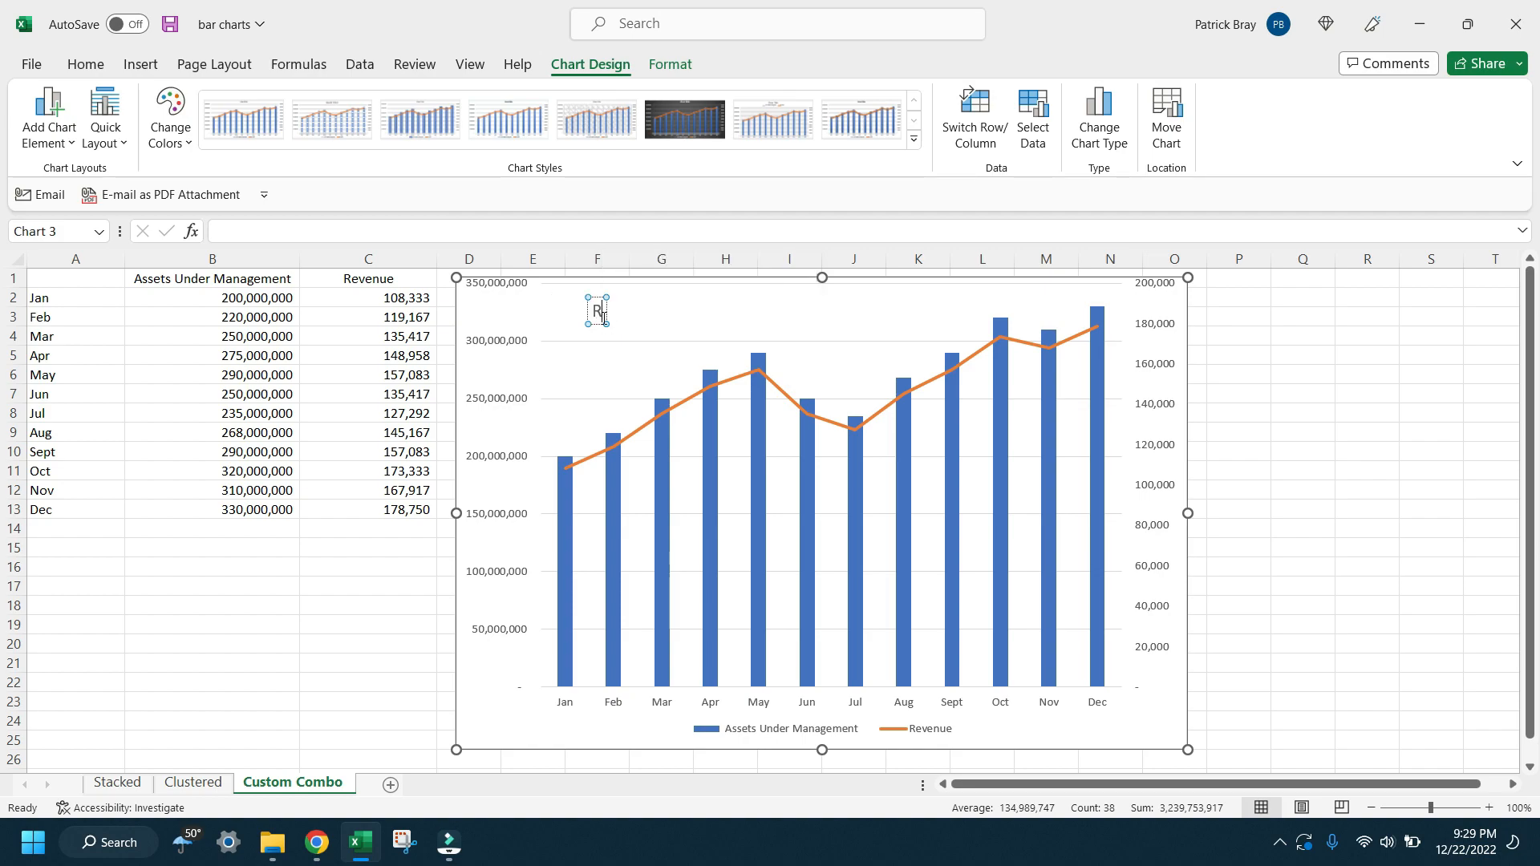
{"action": "type", "text": "evenue and AUM"}
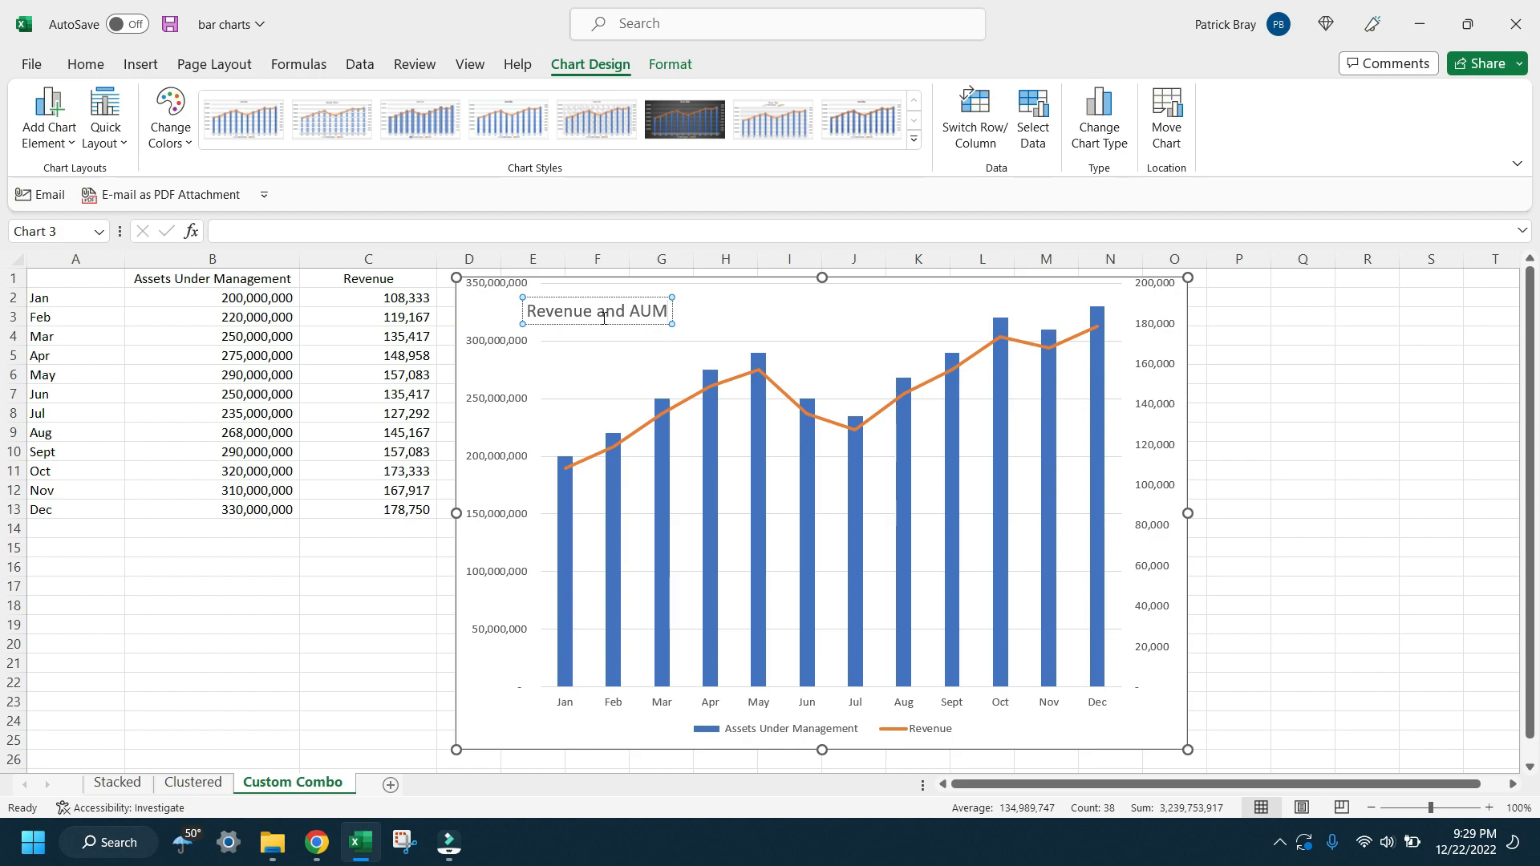
{"action": "left_click_drag", "start_coordinate": [671, 325], "coordinate": [699, 318]}
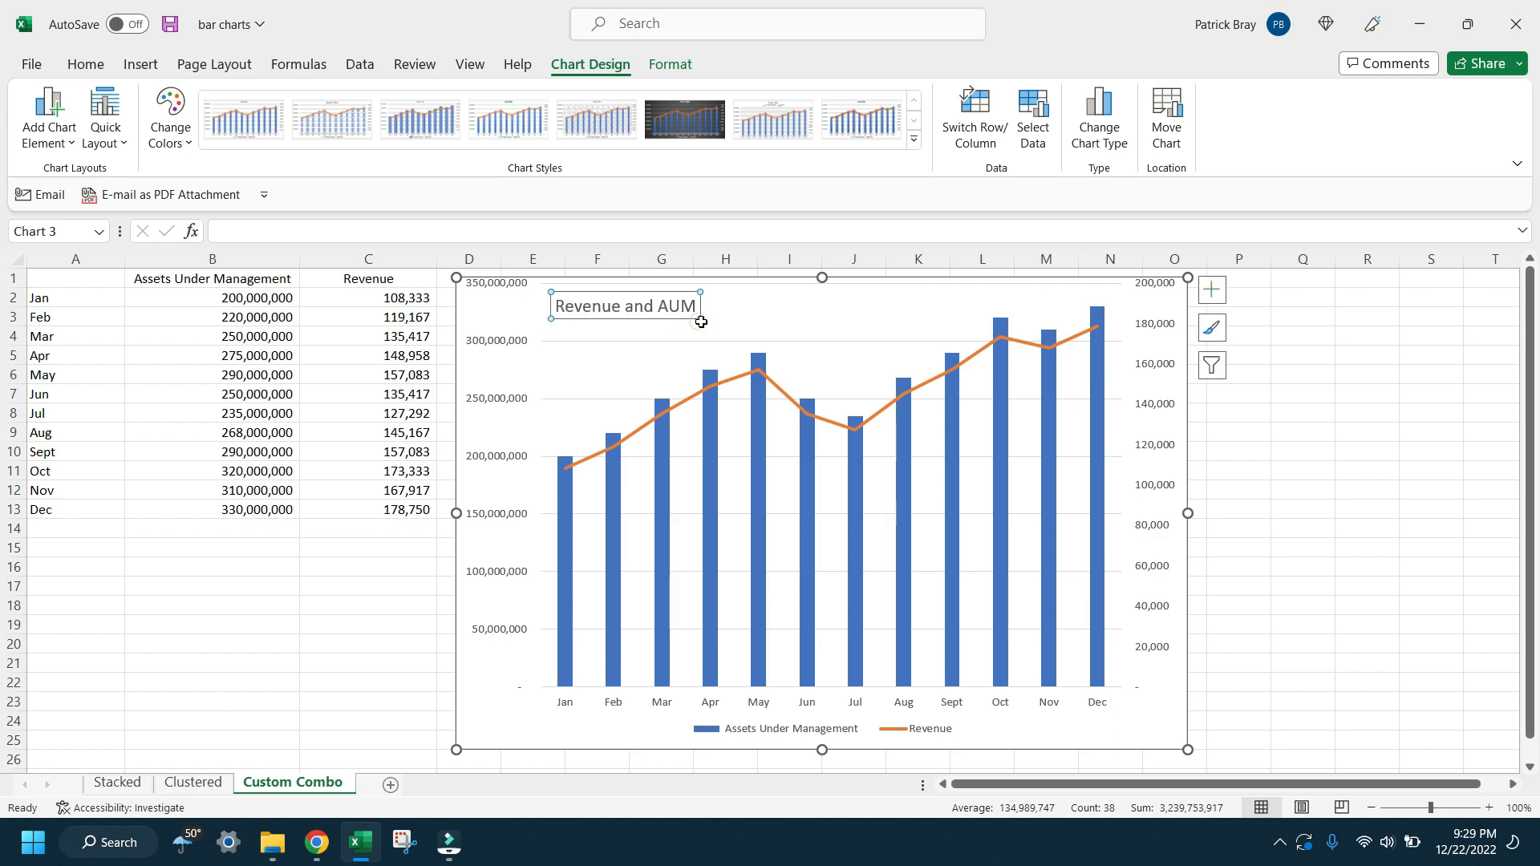
{"action": "double_click", "coordinate": [699, 319]}
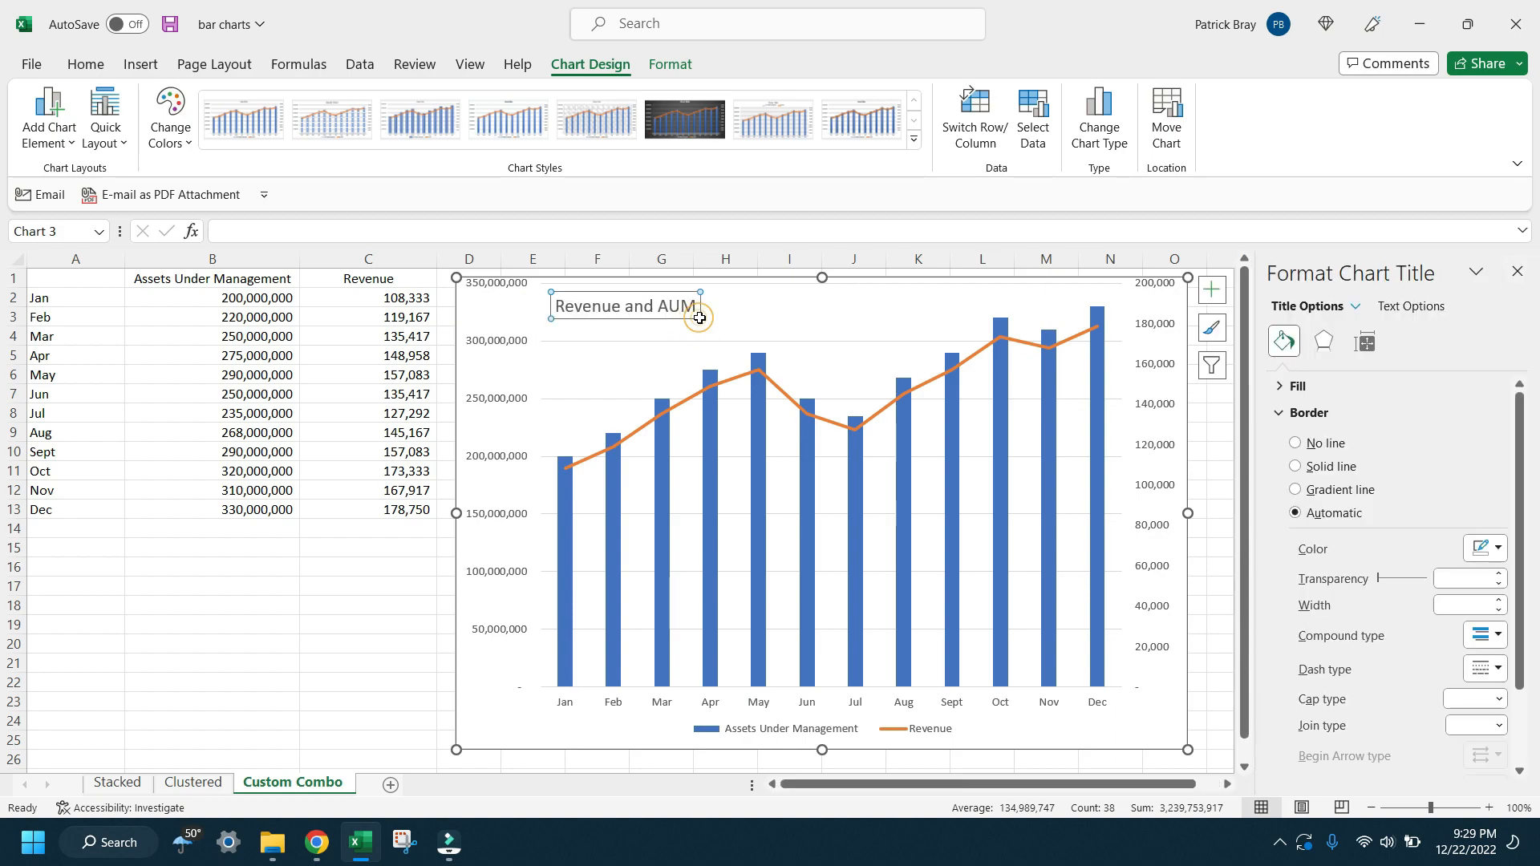
Step: Set the font size of the "Revenue and AUM" chart title to 20
{"action": "left_click", "coordinate": [627, 309]}
{"action": "triple_click", "coordinate": [628, 311]}
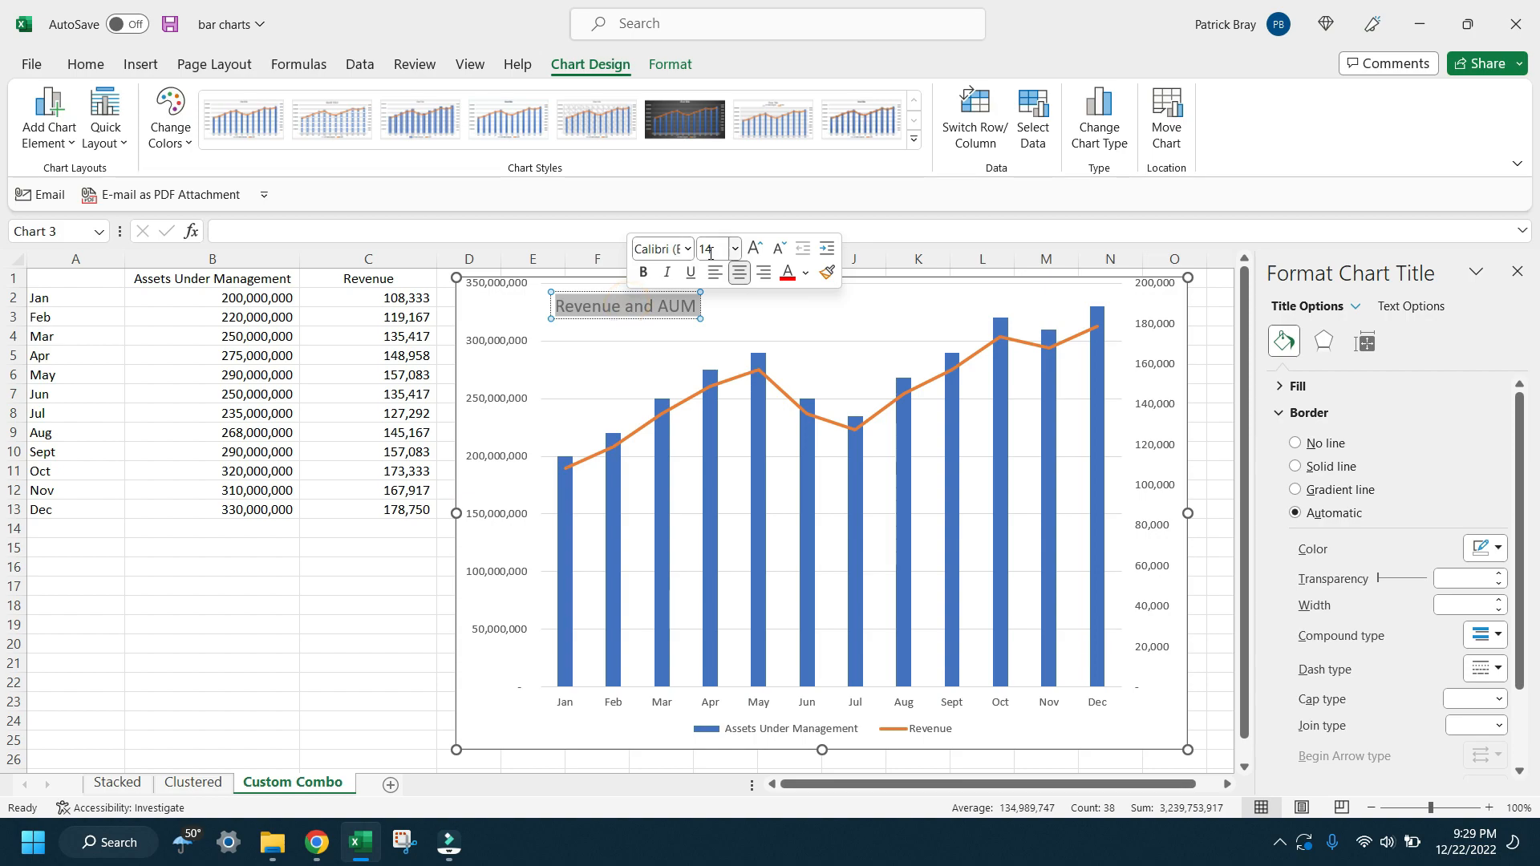
{"action": "left_click", "coordinate": [735, 249]}
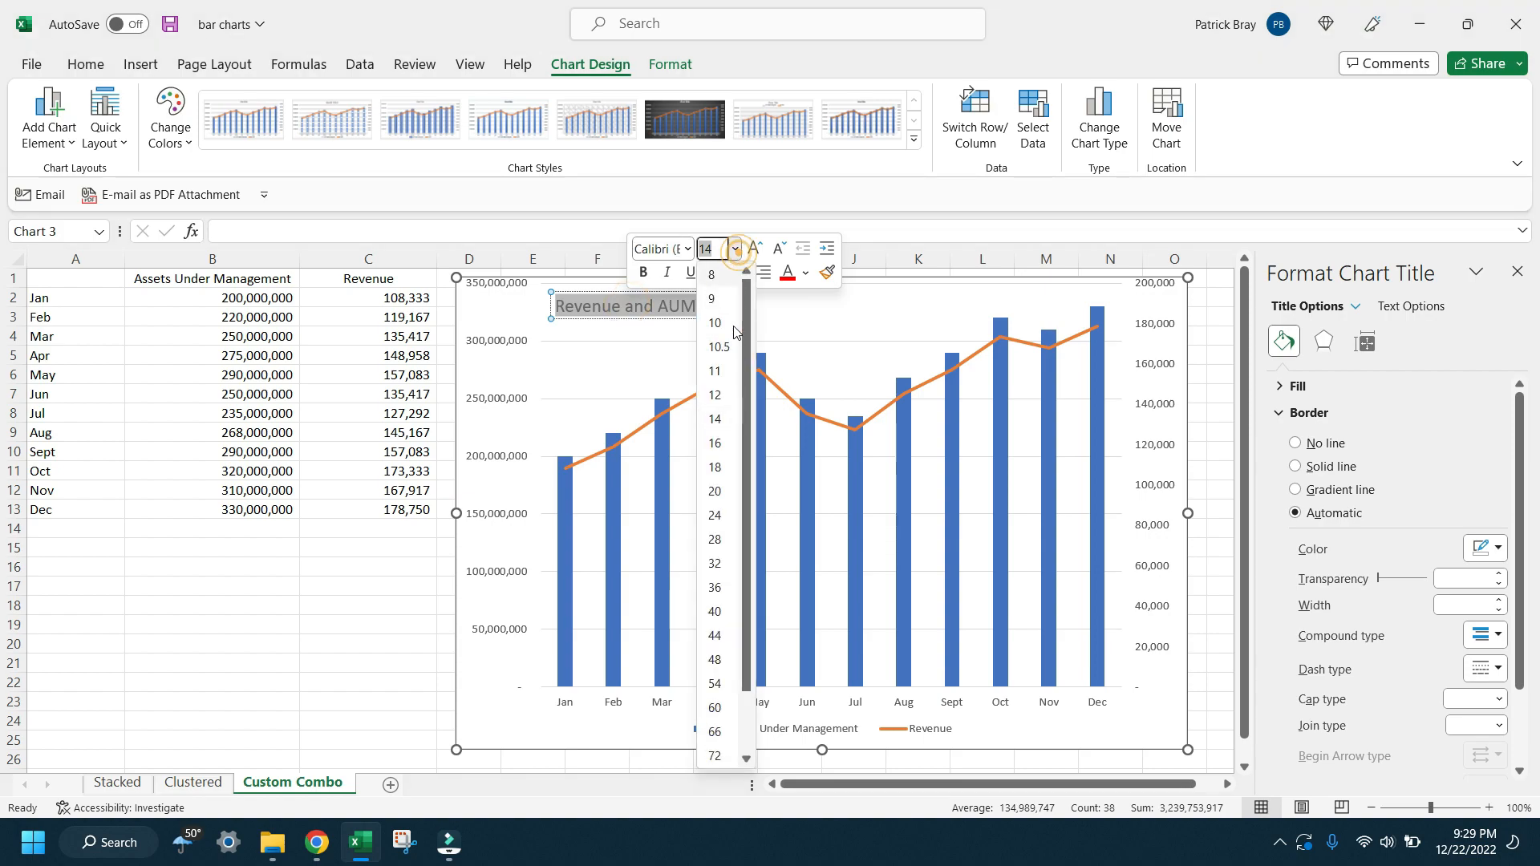
{"action": "left_click", "coordinate": [715, 490]}
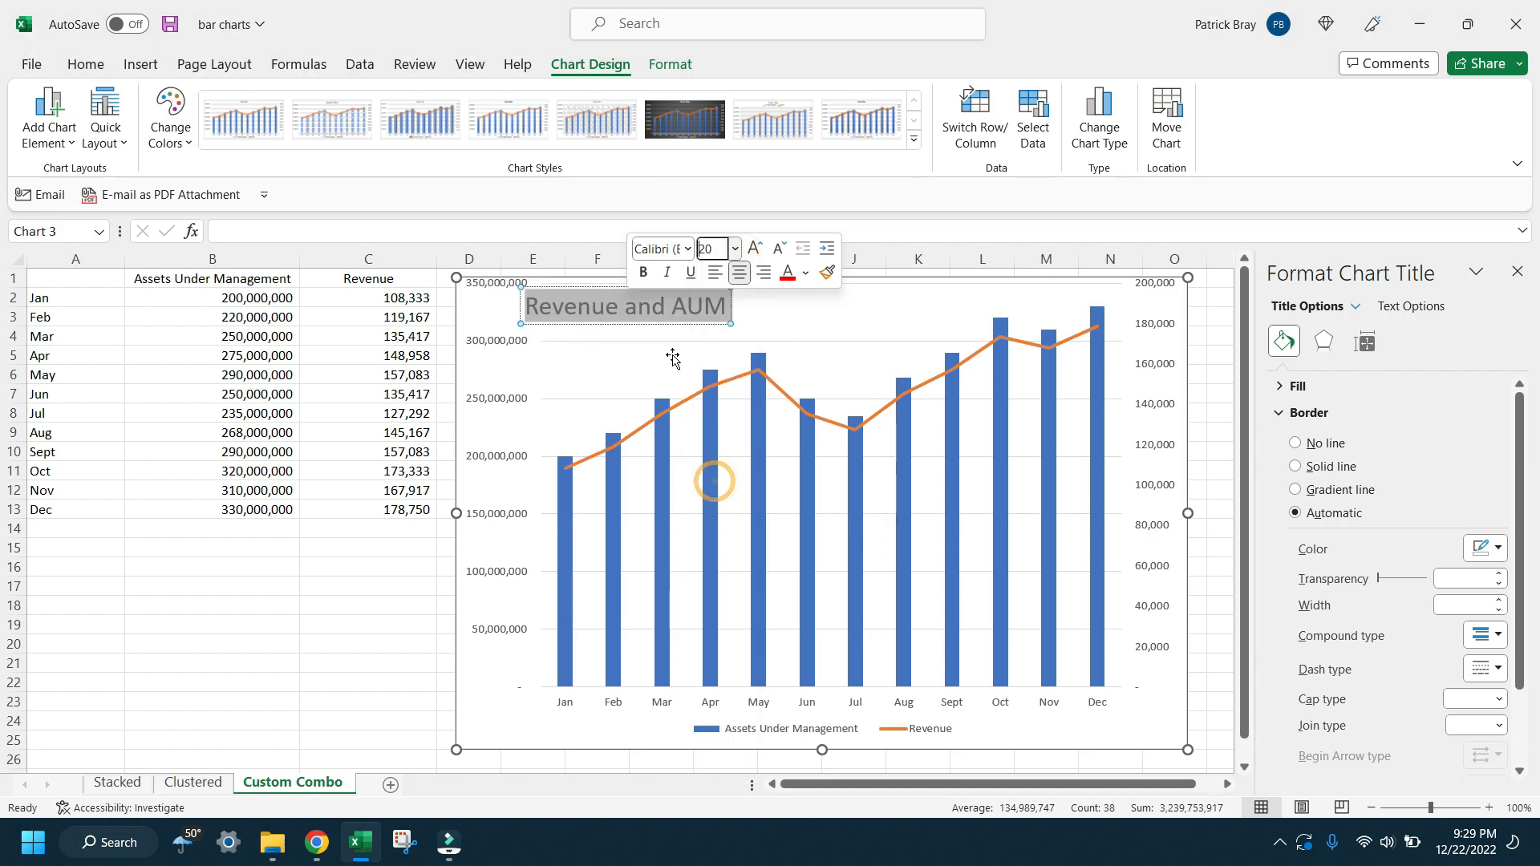
Step: Fill the combo chart's plot area with light gray
{"action": "left_click", "coordinate": [602, 363]}
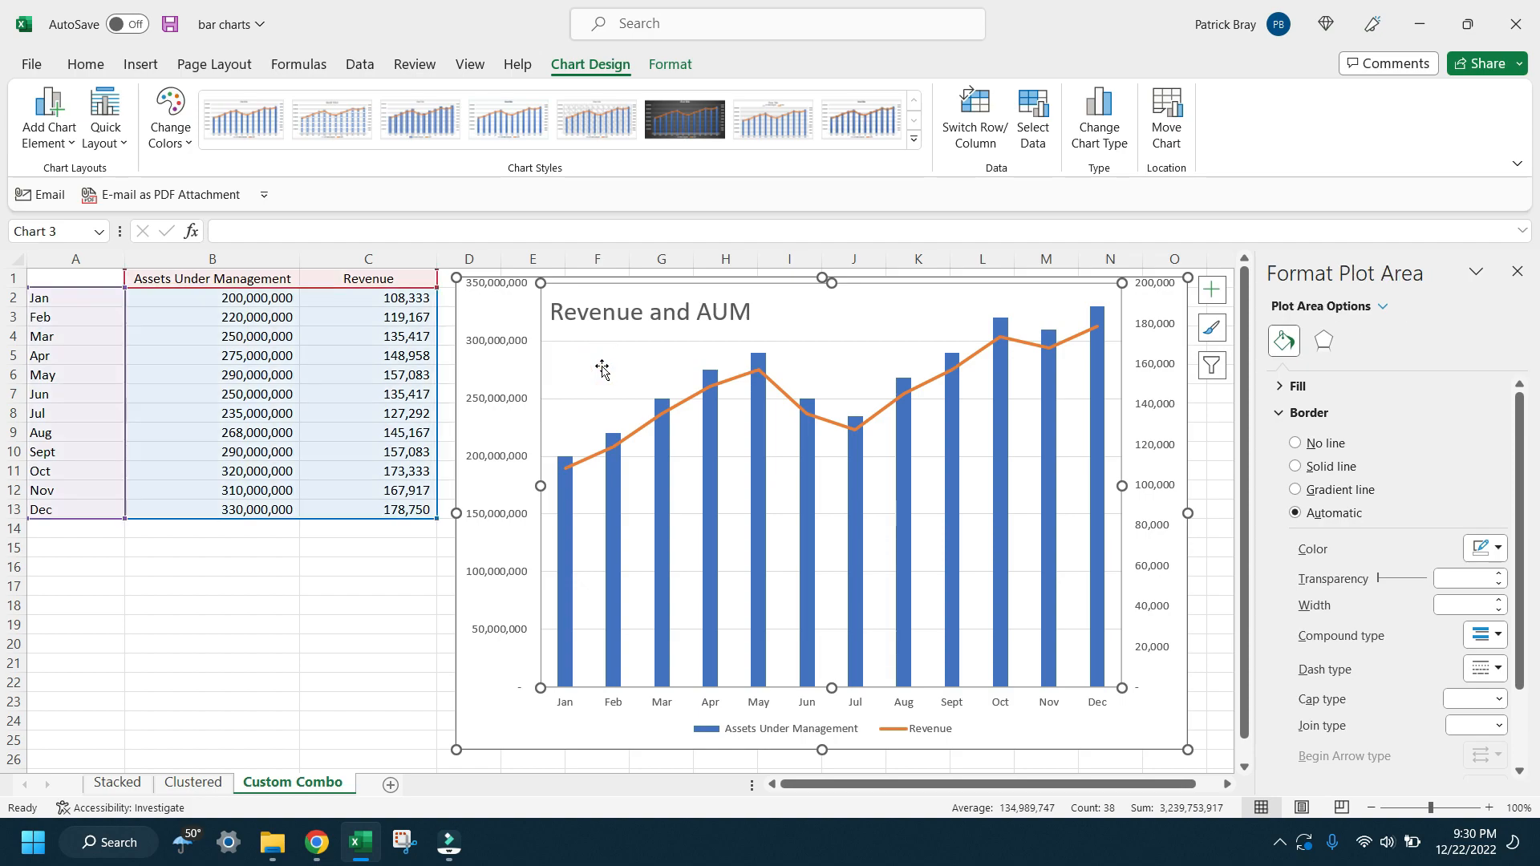
{"action": "left_click", "coordinate": [487, 315]}
{"action": "left_click", "coordinate": [547, 360]}
{"action": "left_click", "coordinate": [85, 65]}
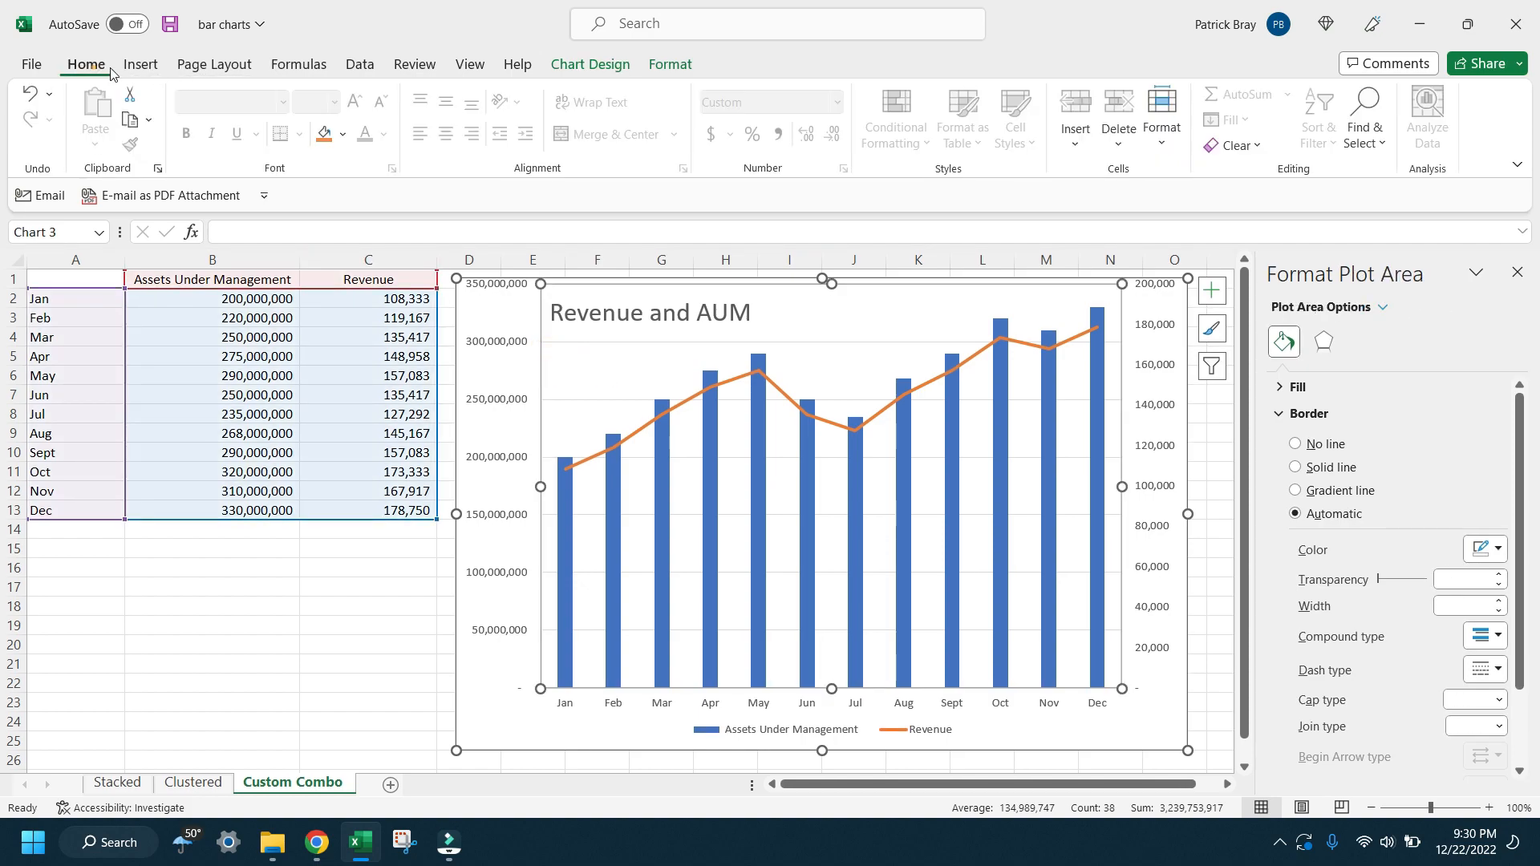
{"action": "left_click", "coordinate": [345, 138]}
{"action": "left_click", "coordinate": [321, 241]}
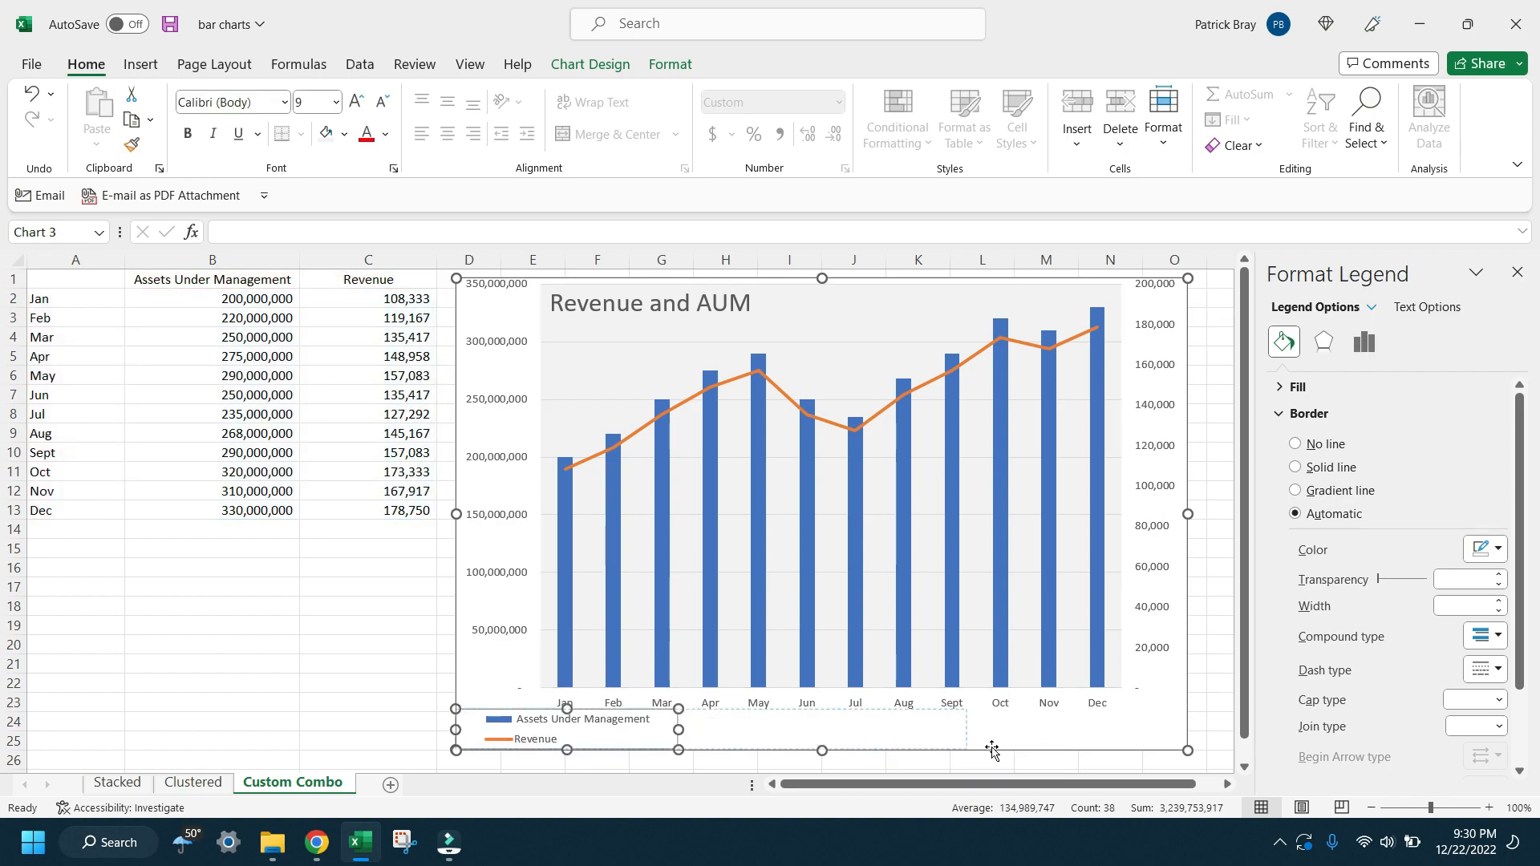
Step: Move the legend to the lower-left corner of the chart and shrink its height and width
{"action": "left_click_drag", "start_coordinate": [993, 749], "coordinate": [989, 749]}
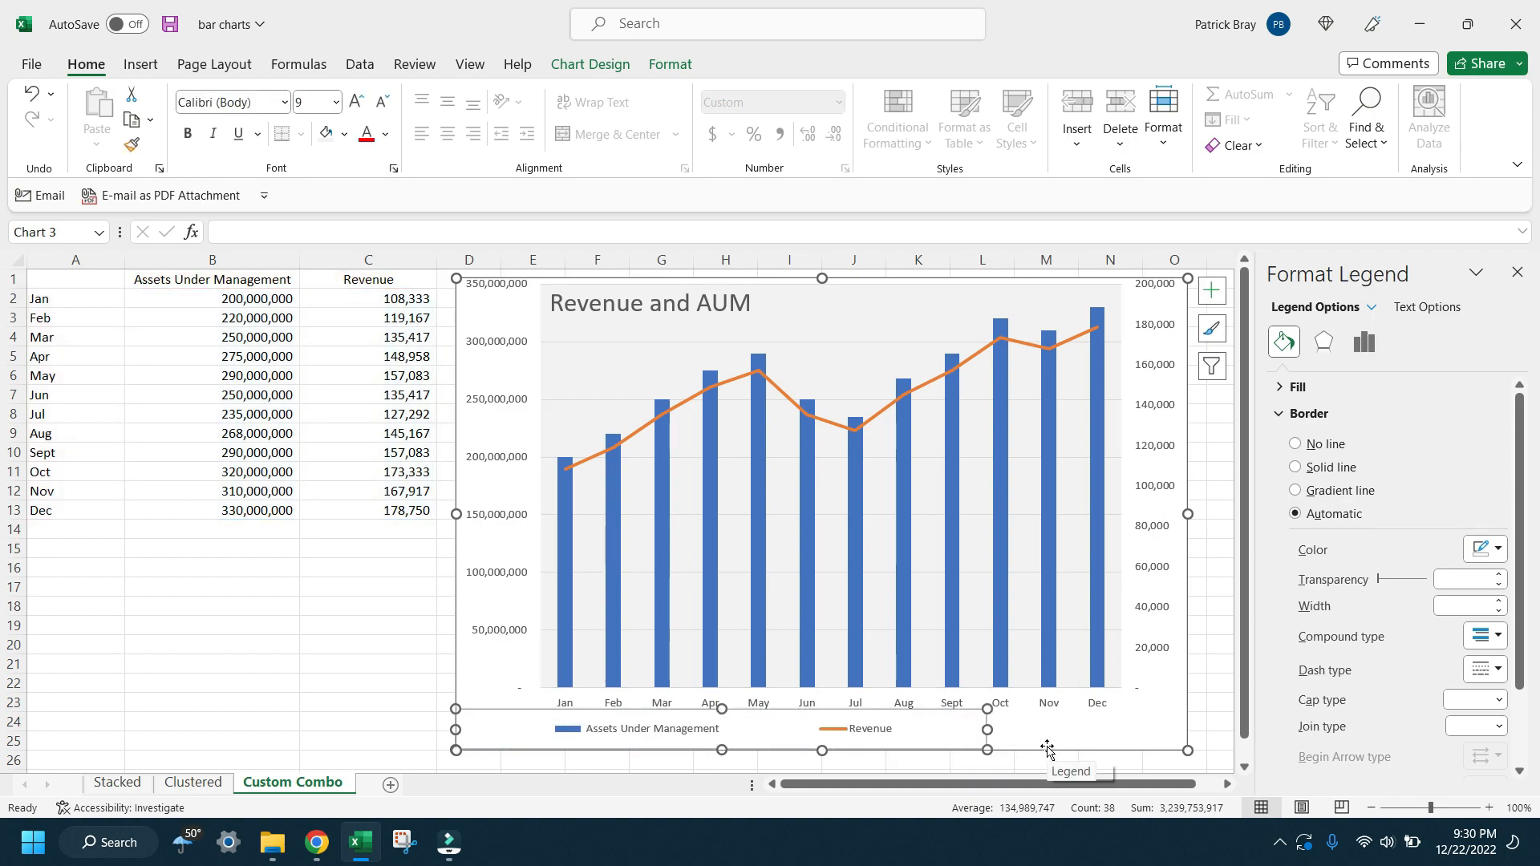
{"action": "left_click_drag", "start_coordinate": [730, 709], "coordinate": [731, 733]}
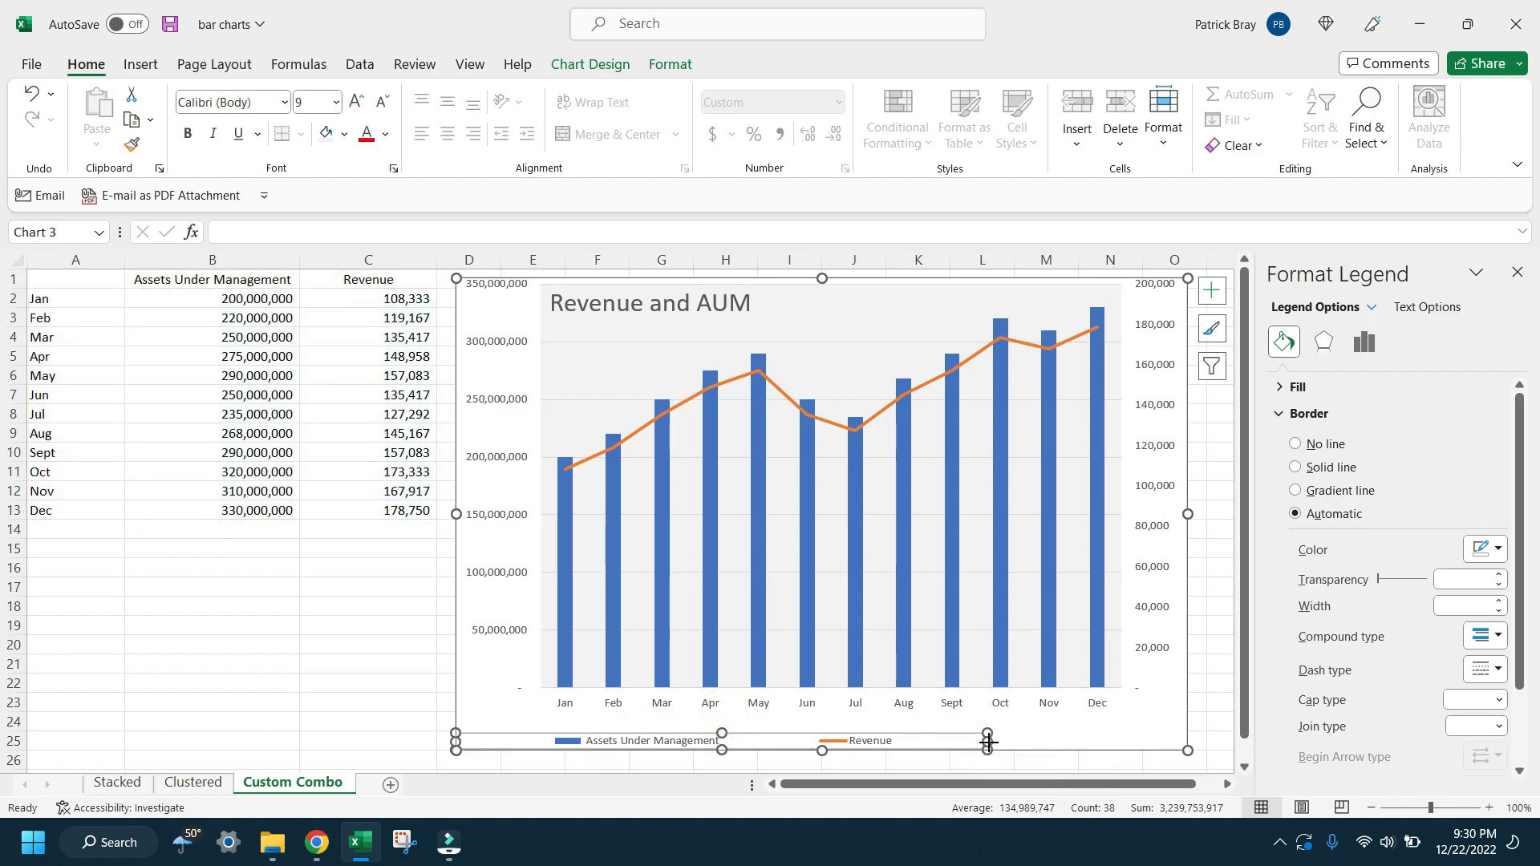
{"action": "left_click_drag", "start_coordinate": [988, 749], "coordinate": [784, 748]}
{"action": "left_click", "coordinate": [858, 712]}
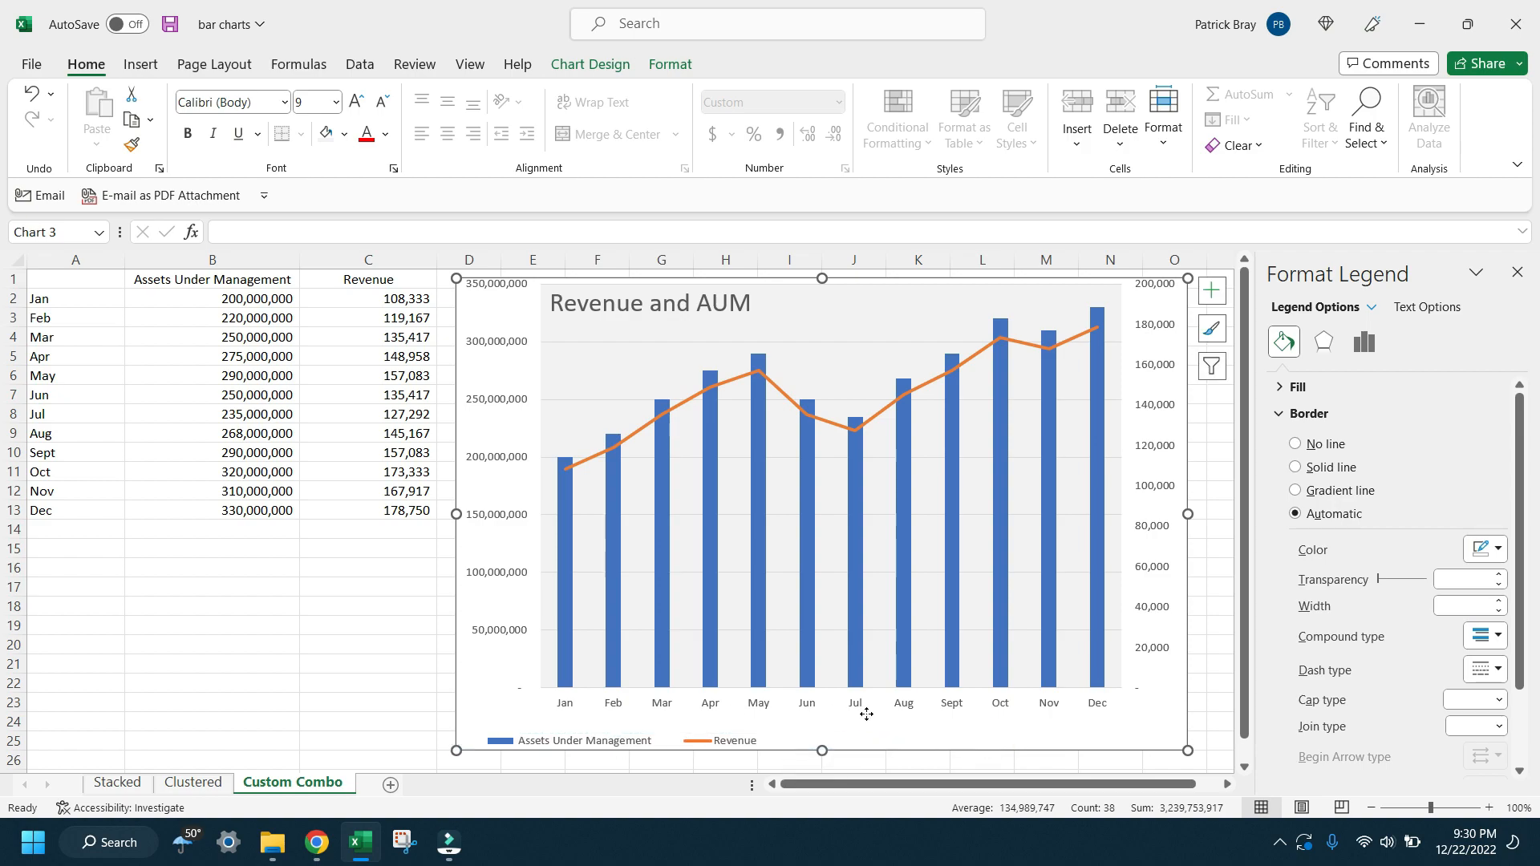
Step: Extend the plot area downward so that the month labels sit just above the legend
{"action": "left_click", "coordinate": [876, 670]}
{"action": "left_click", "coordinate": [876, 670]}
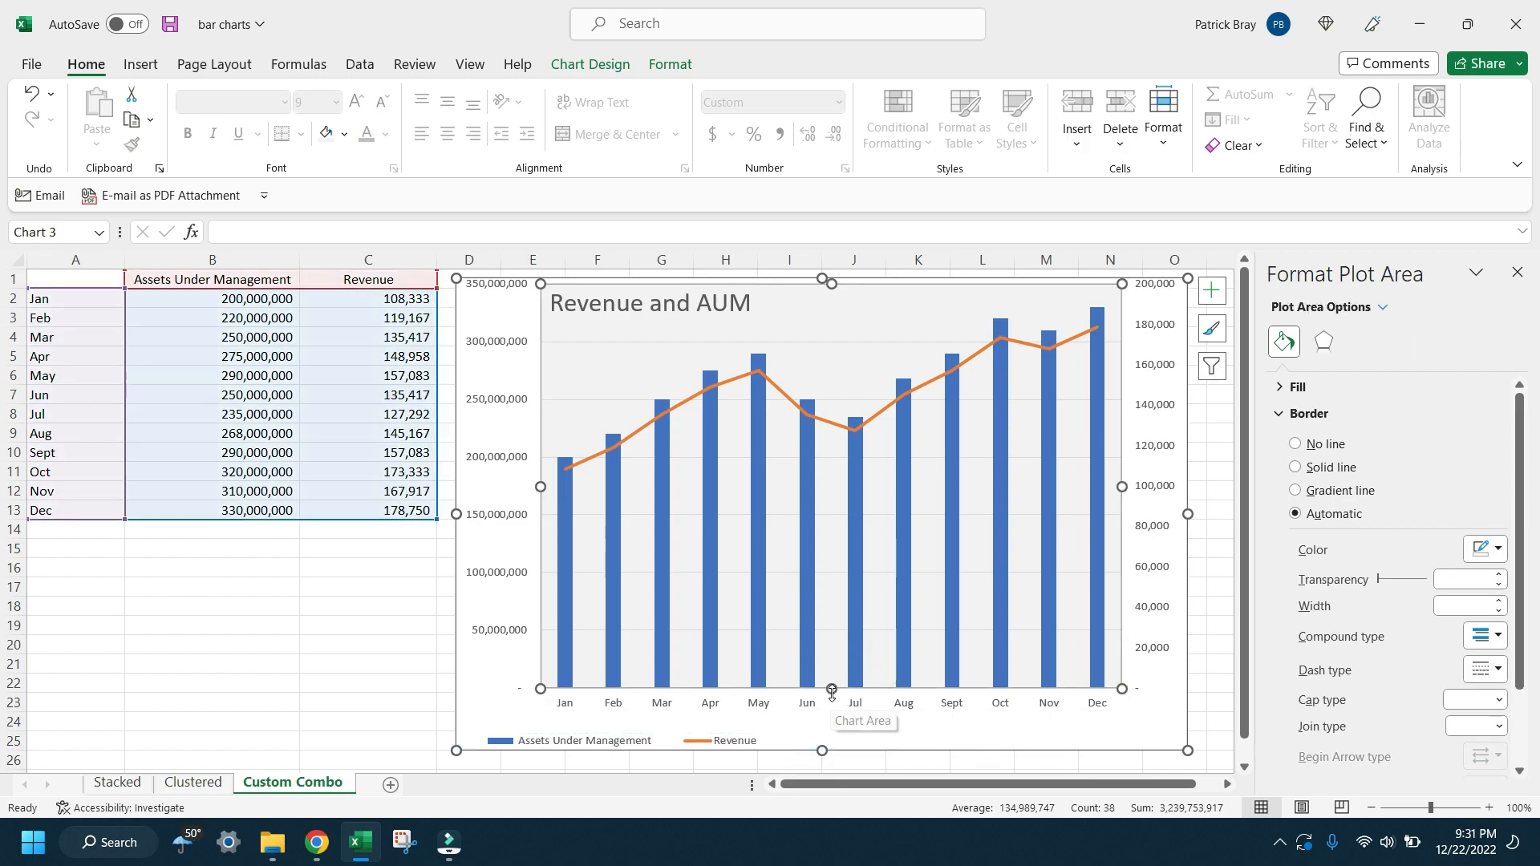
{"action": "left_click_drag", "start_coordinate": [832, 689], "coordinate": [833, 709]}
Step: Make the month labels on the horizontal axis bold with font size 10
{"action": "left_click", "coordinate": [853, 724]}
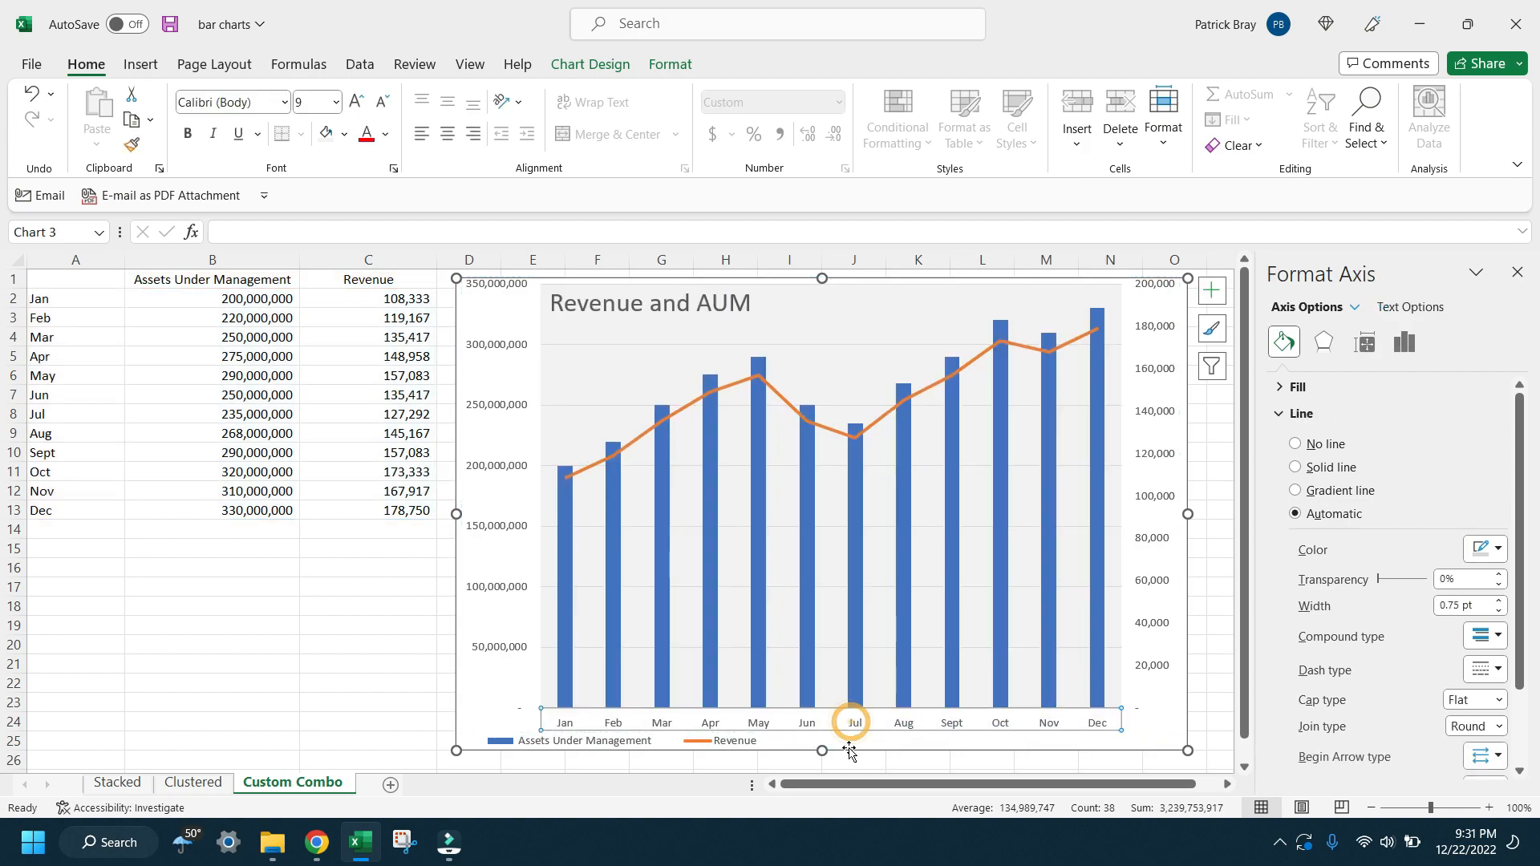
{"action": "left_click", "coordinate": [187, 134]}
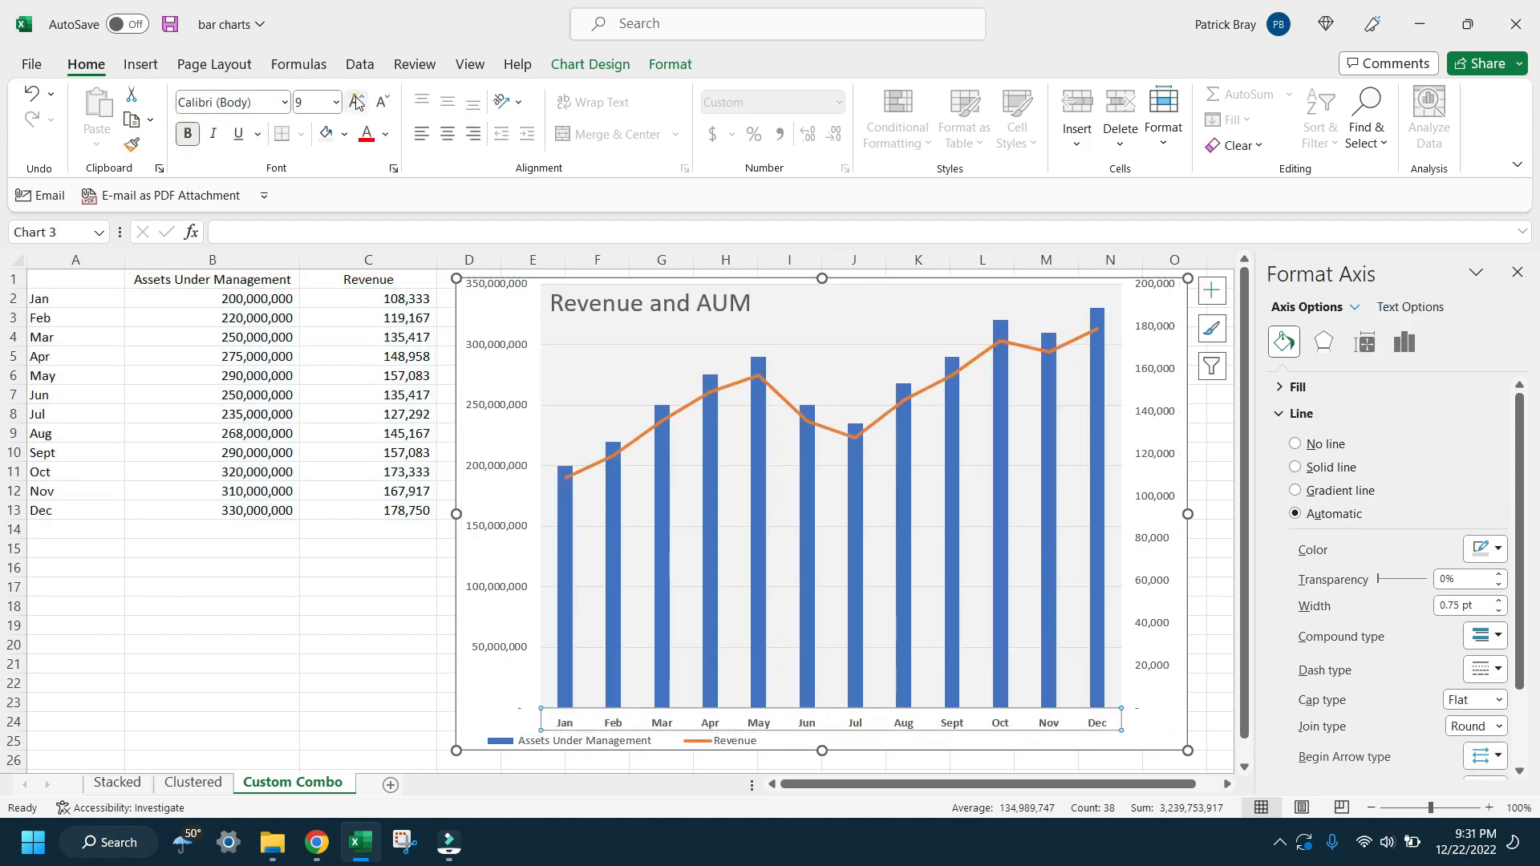
{"action": "left_click", "coordinate": [357, 102]}
Step: Make the labels of the secondary and primary value axes bold with font size 10
{"action": "left_click", "coordinate": [1173, 418]}
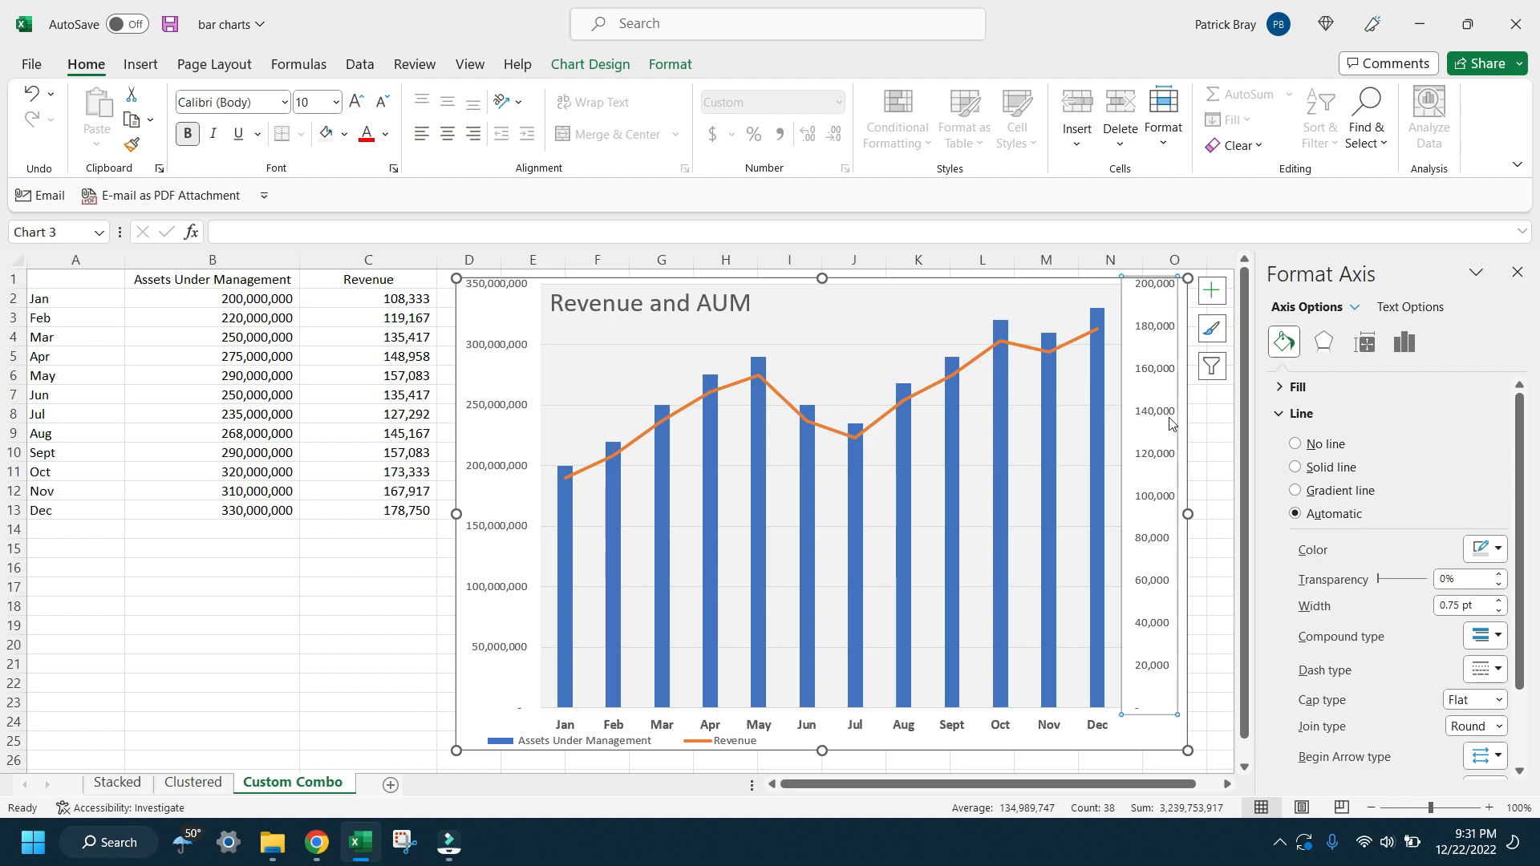
{"action": "left_click", "coordinate": [187, 134]}
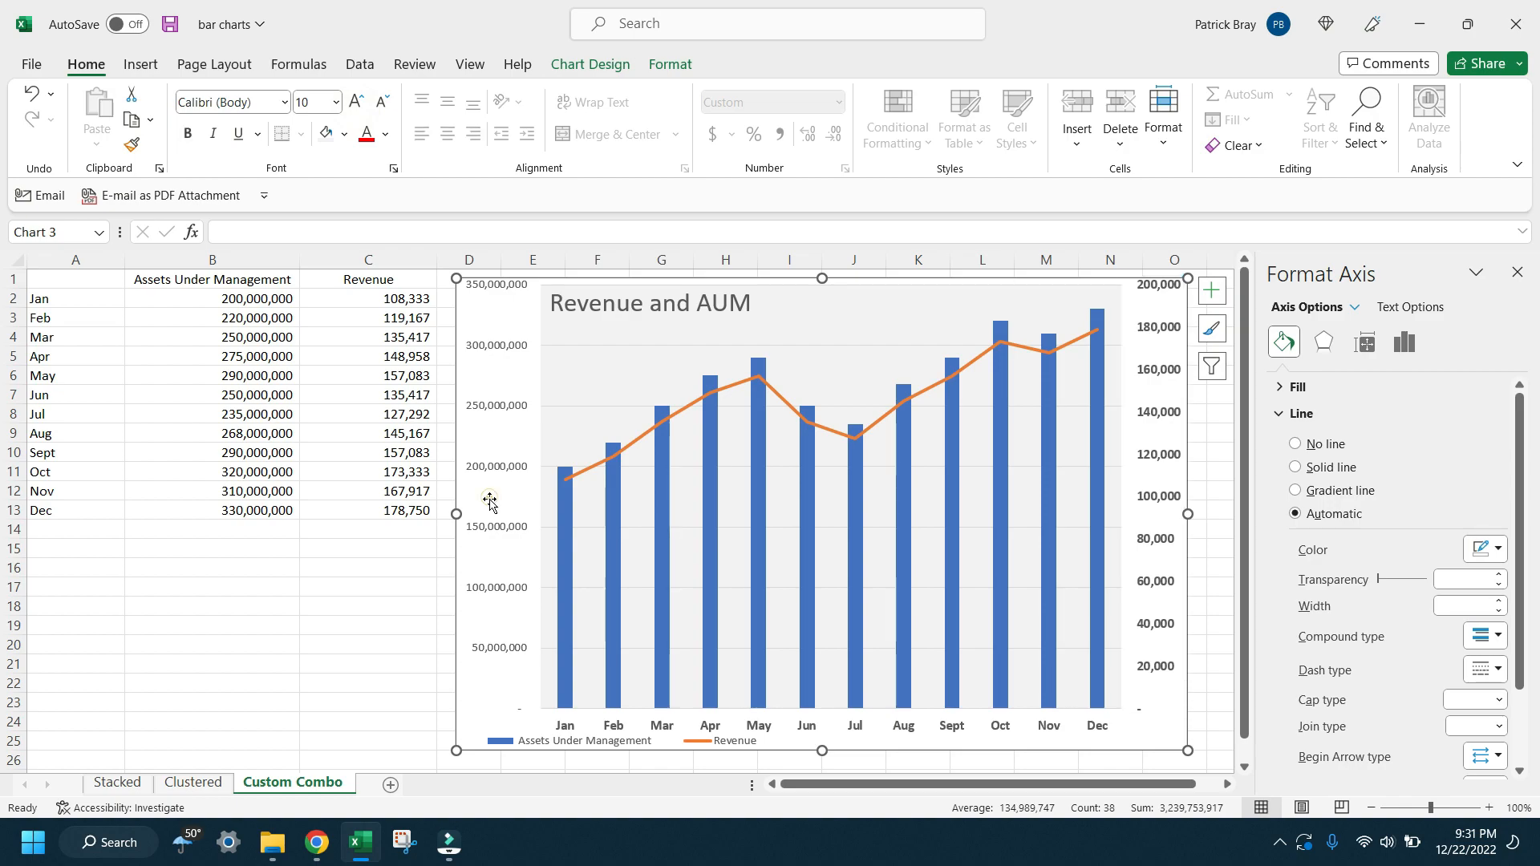
{"action": "left_click", "coordinate": [506, 531]}
{"action": "left_click", "coordinate": [503, 527]}
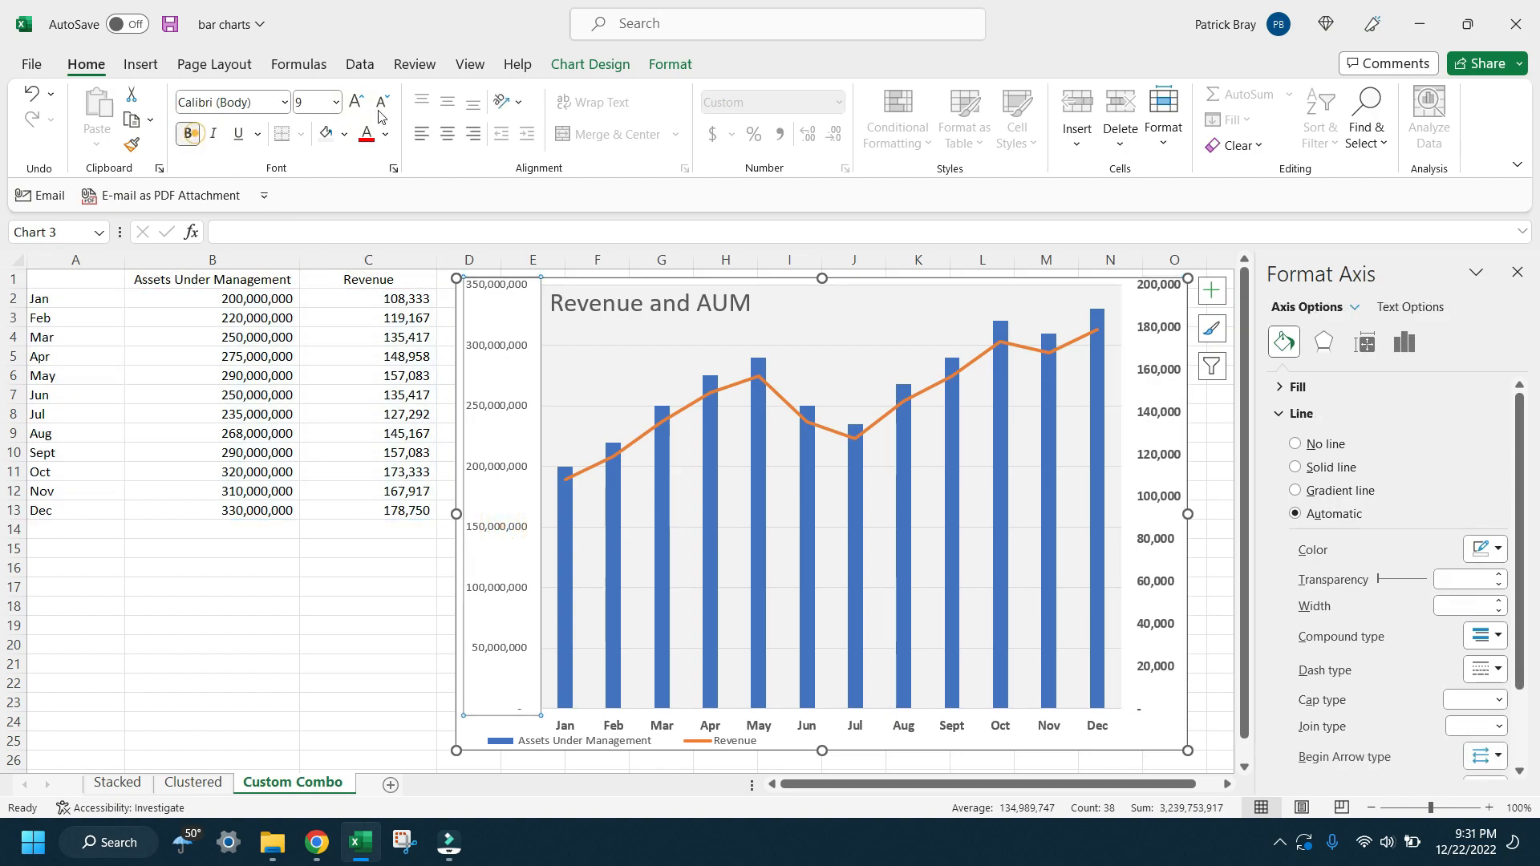
{"action": "left_click", "coordinate": [187, 134]}
{"action": "left_click", "coordinate": [358, 102]}
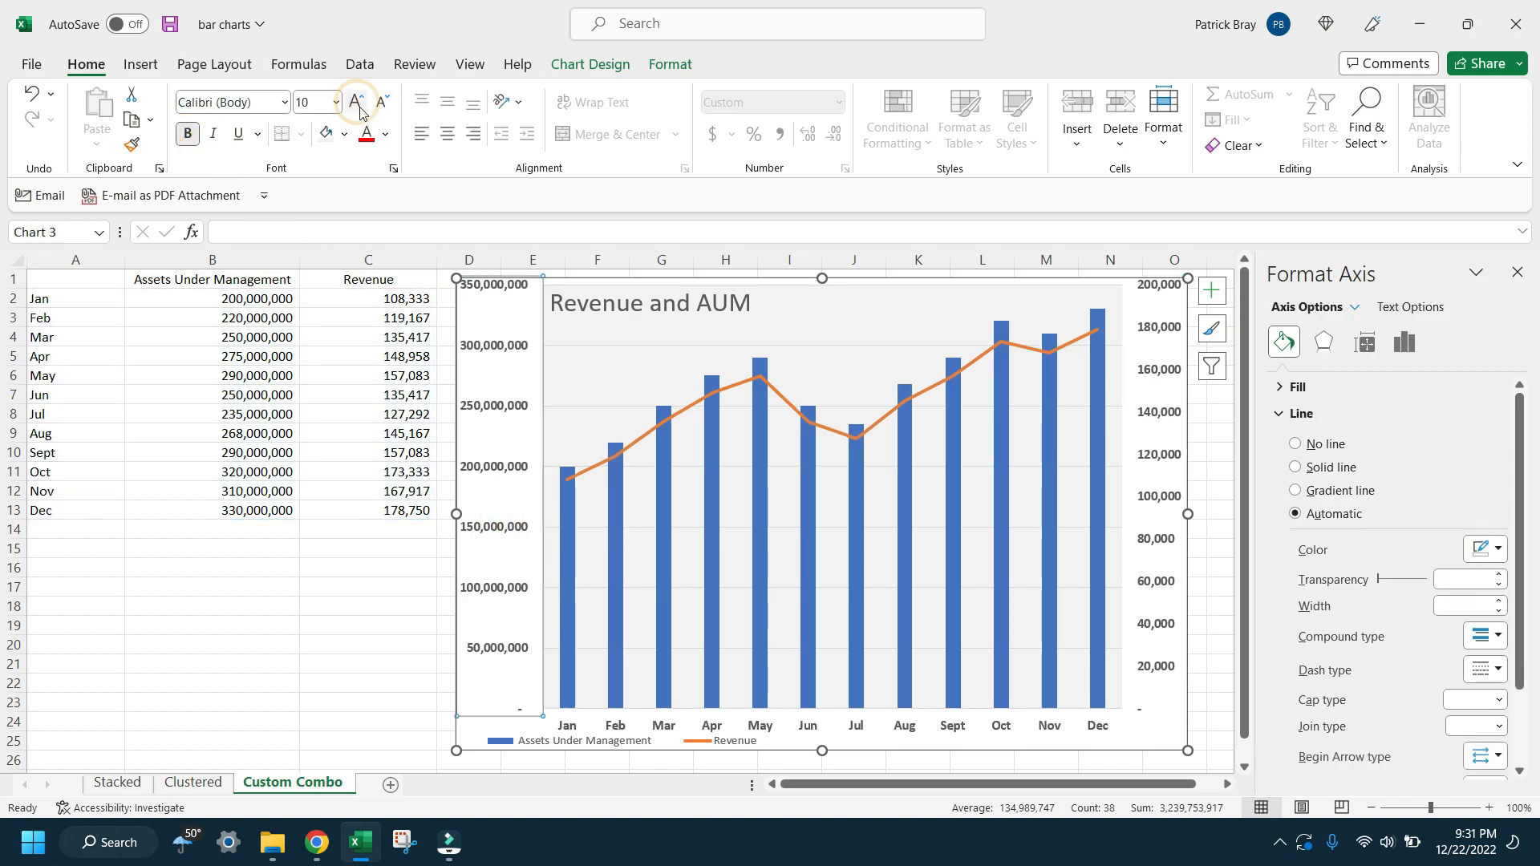
Step: Set the gap width of the Assets Under Management columns to 58% and deselect the chart
{"action": "right_click", "coordinate": [661, 543]}
{"action": "left_click", "coordinate": [747, 769]}
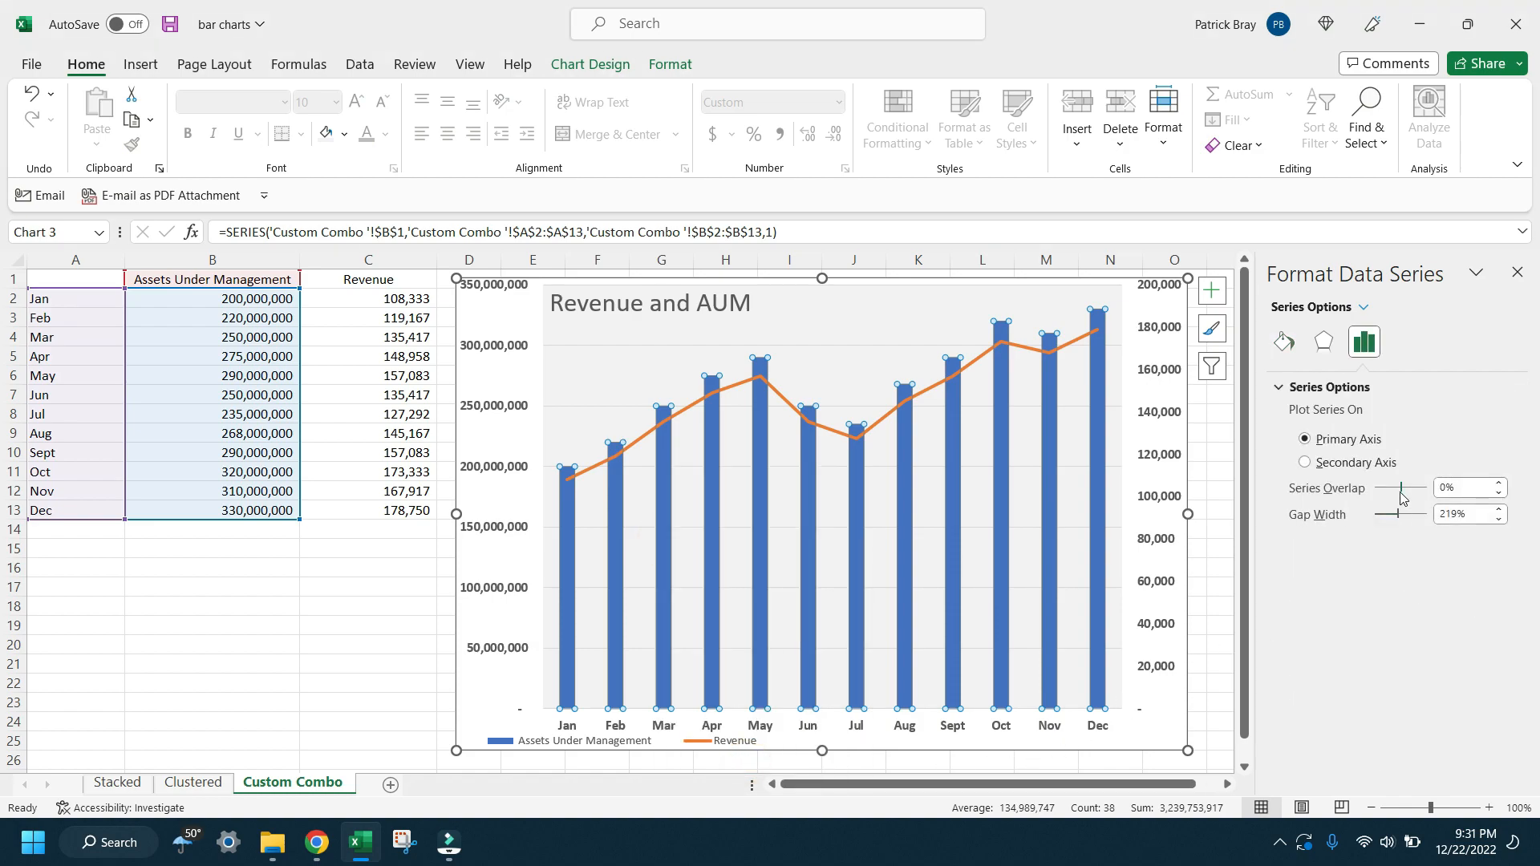
{"action": "left_click_drag", "start_coordinate": [1401, 520], "coordinate": [1385, 519]}
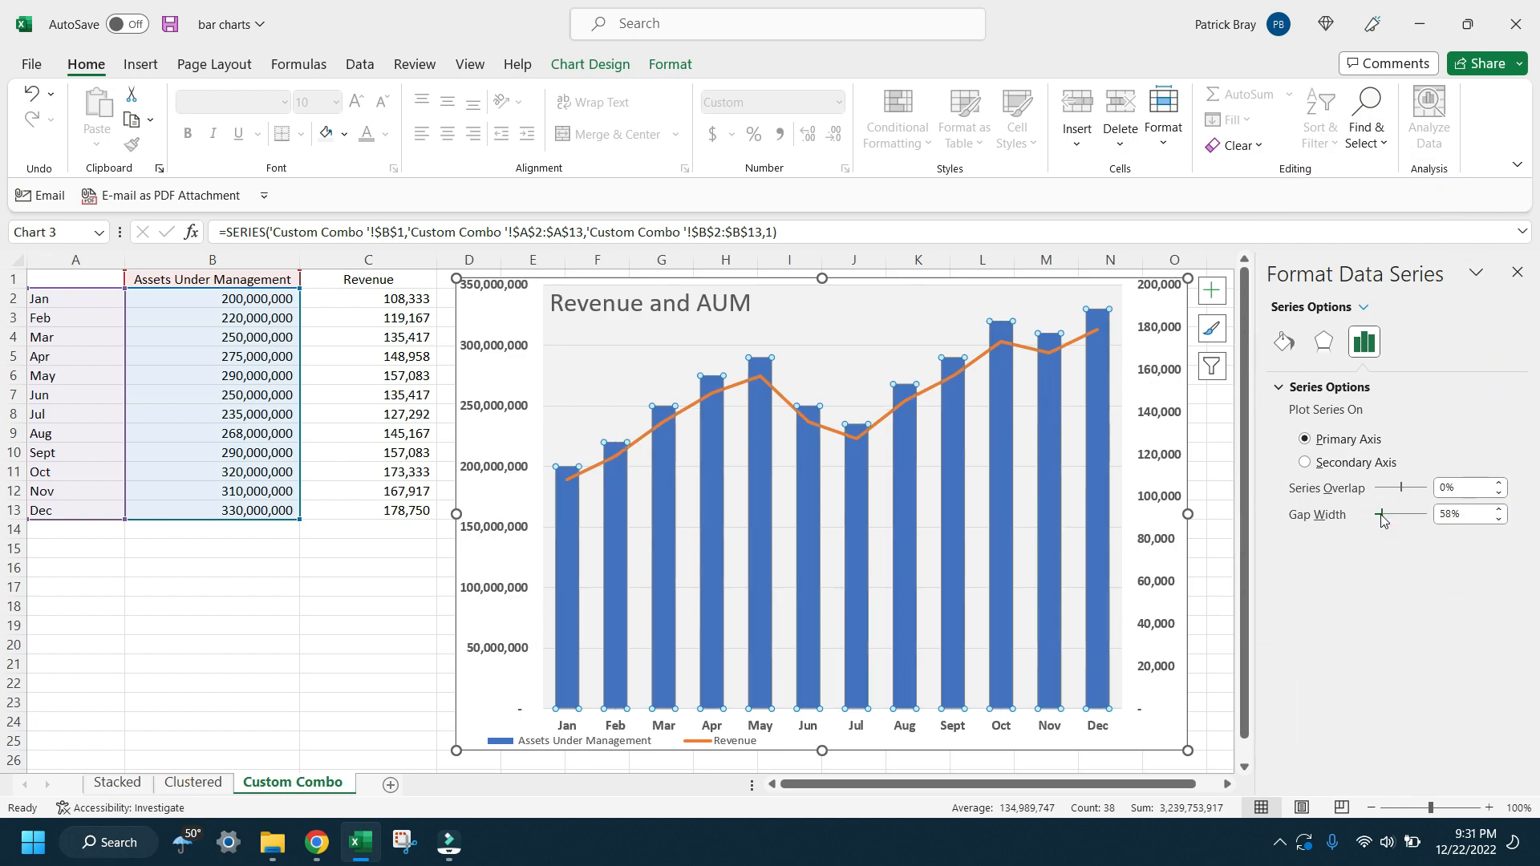
{"action": "left_click", "coordinate": [988, 656]}
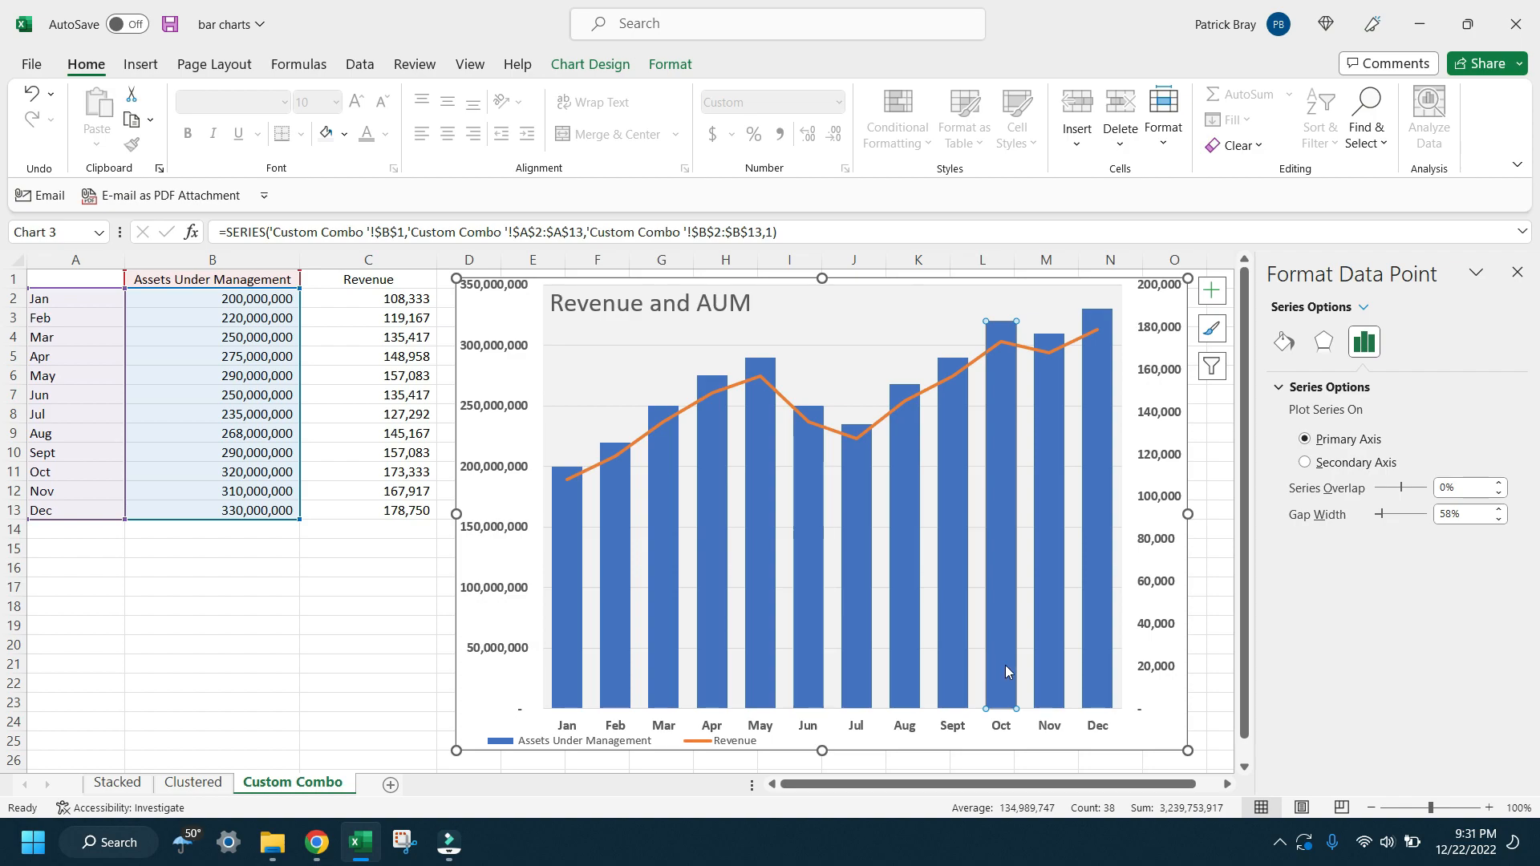
{"action": "left_click", "coordinate": [285, 690]}
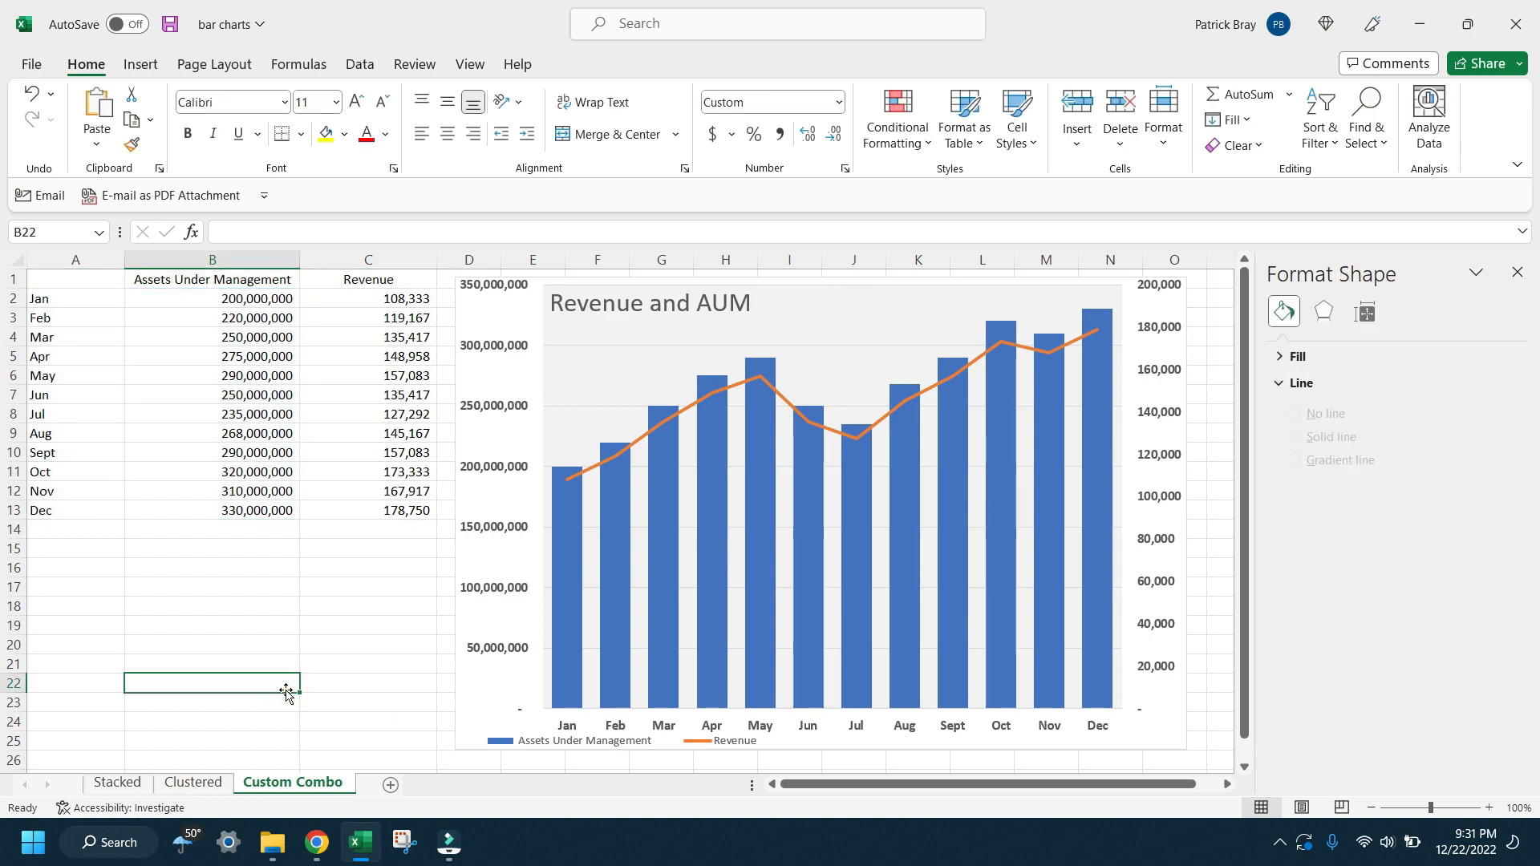